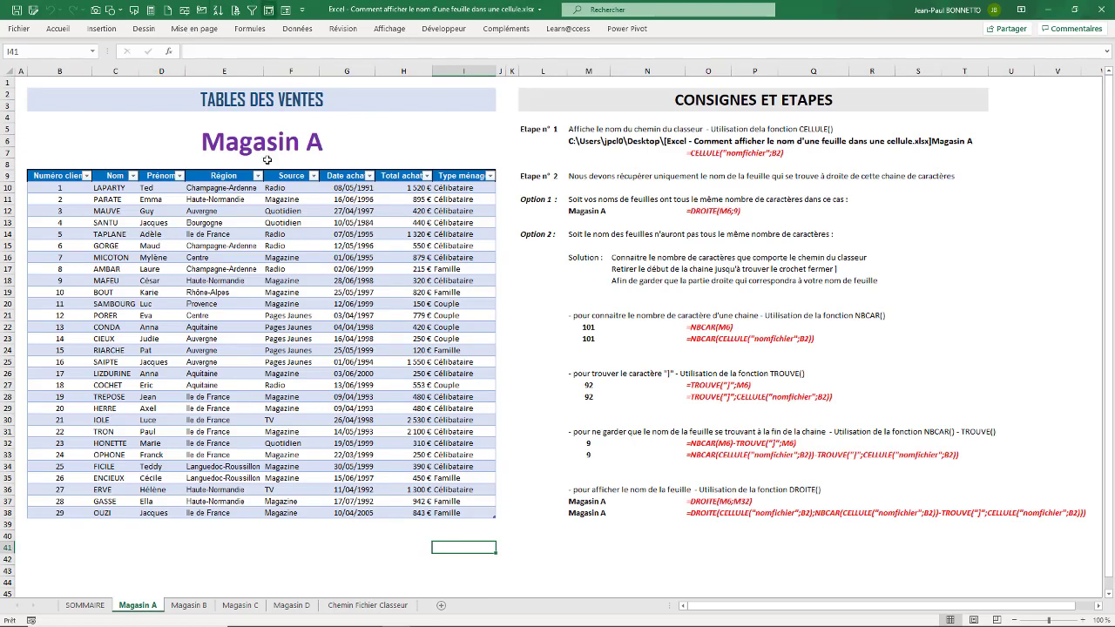
Step: Keep the full ribbon displayed and inspect the formula behind the sheet-name title in cell B5 of Magasin A
click(261, 146)
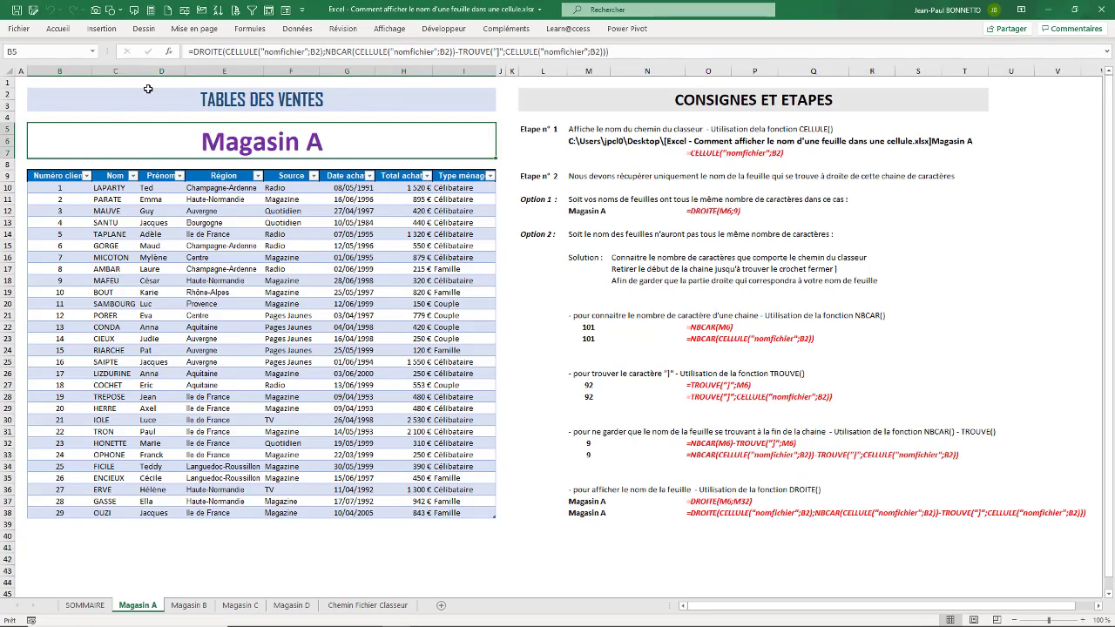
double_click(101, 29)
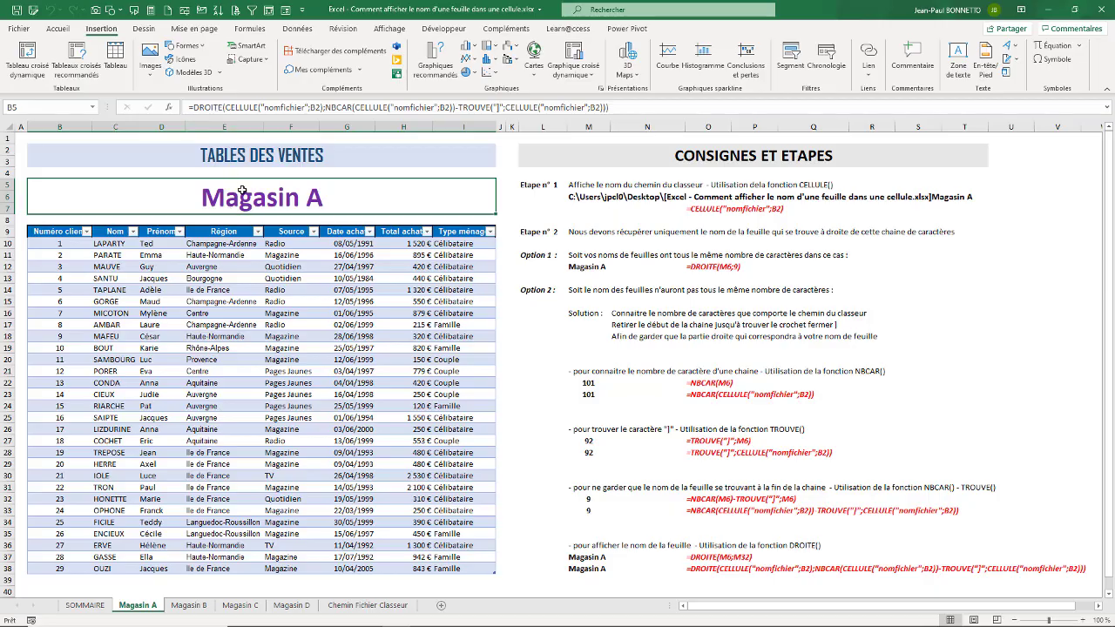
triple_click(498, 107)
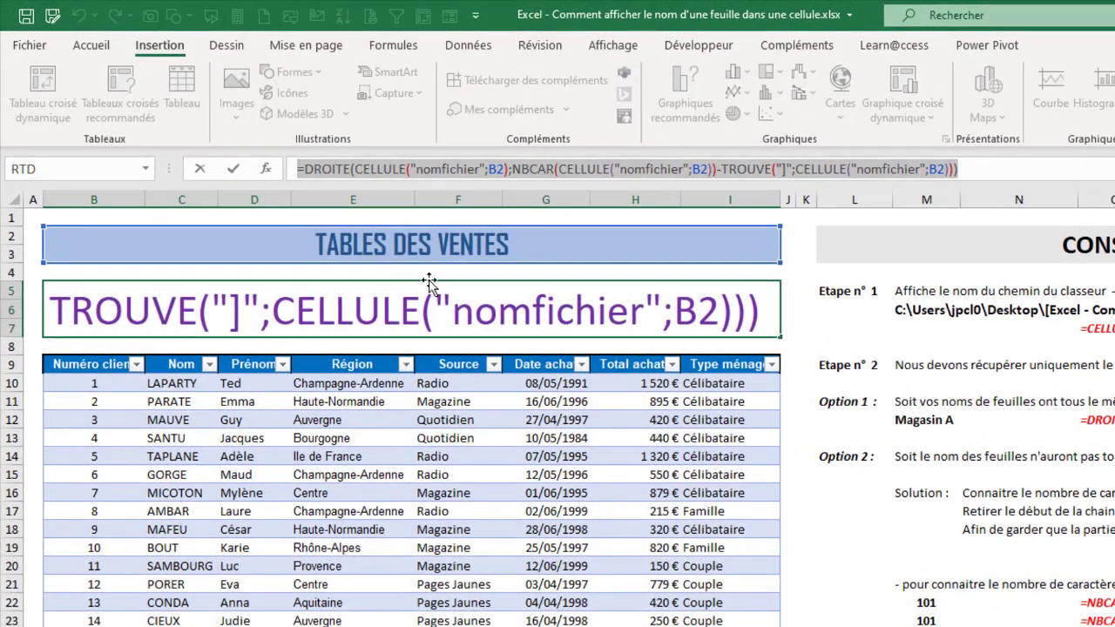
key(Escape)
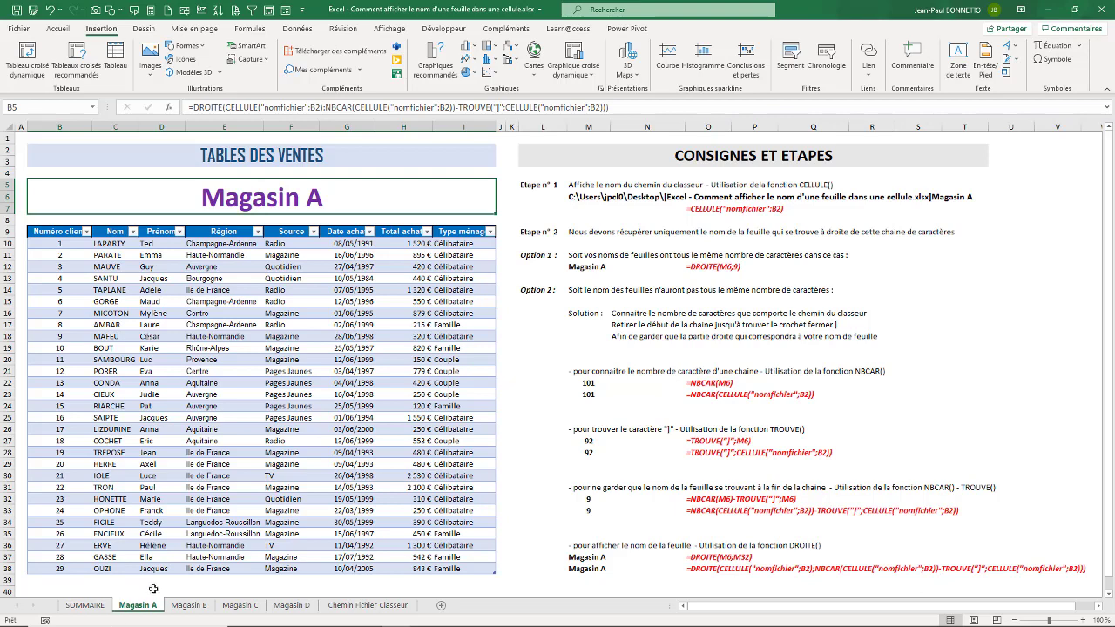
Step: Rename the Magasin A sheet as "Magasin TOTO" and check the title in cell B5
double_click(154, 607)
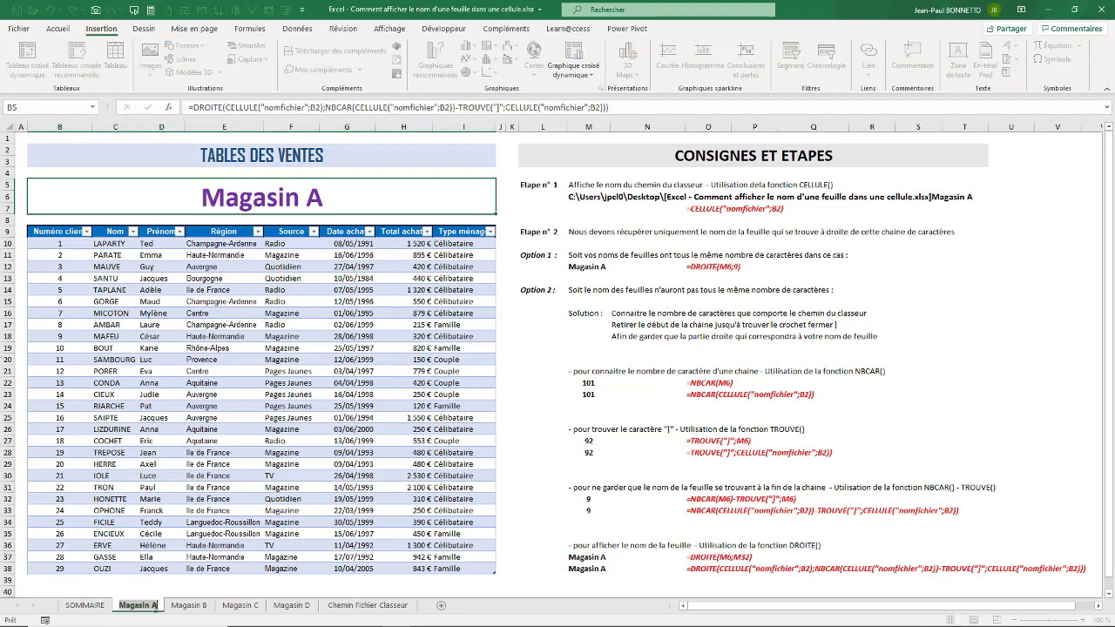
drag(152, 604, 280, 604)
text(TOTO)
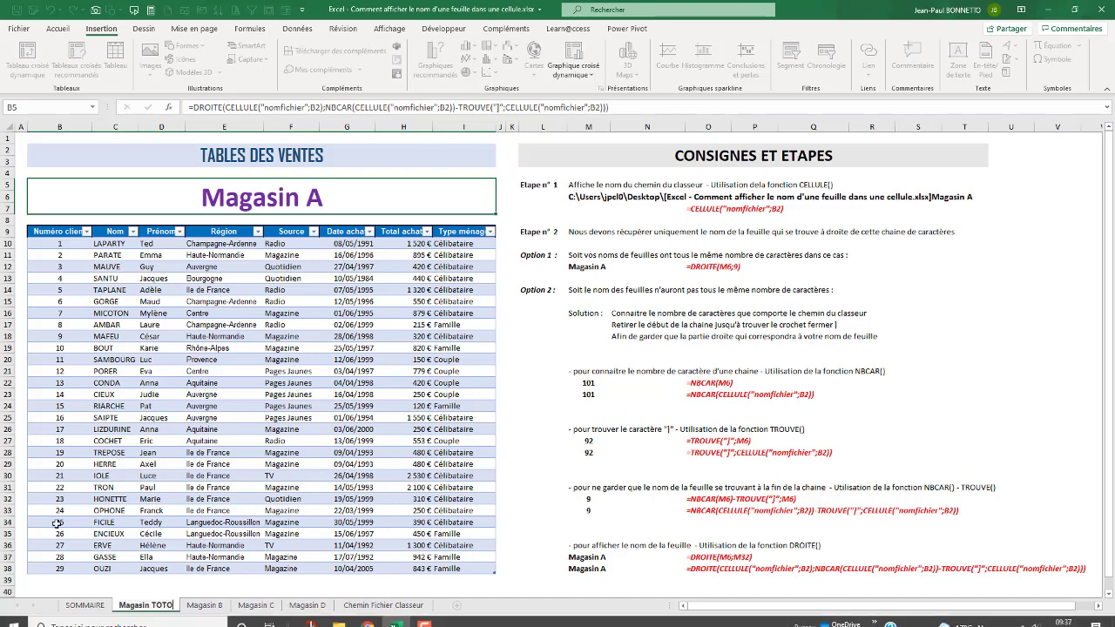
click(220, 395)
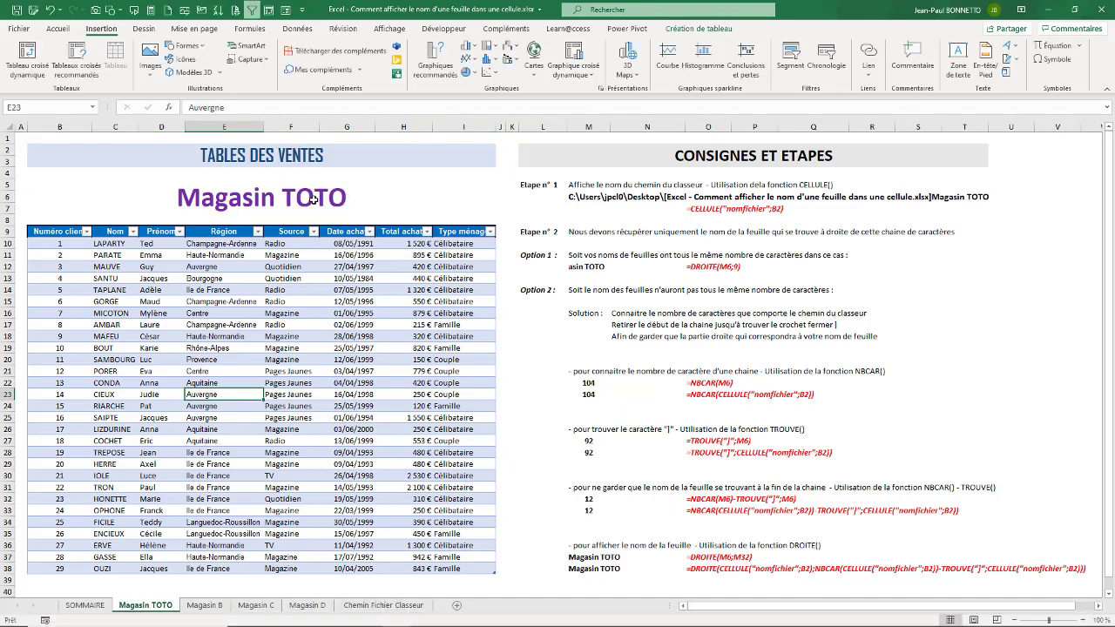
click(316, 202)
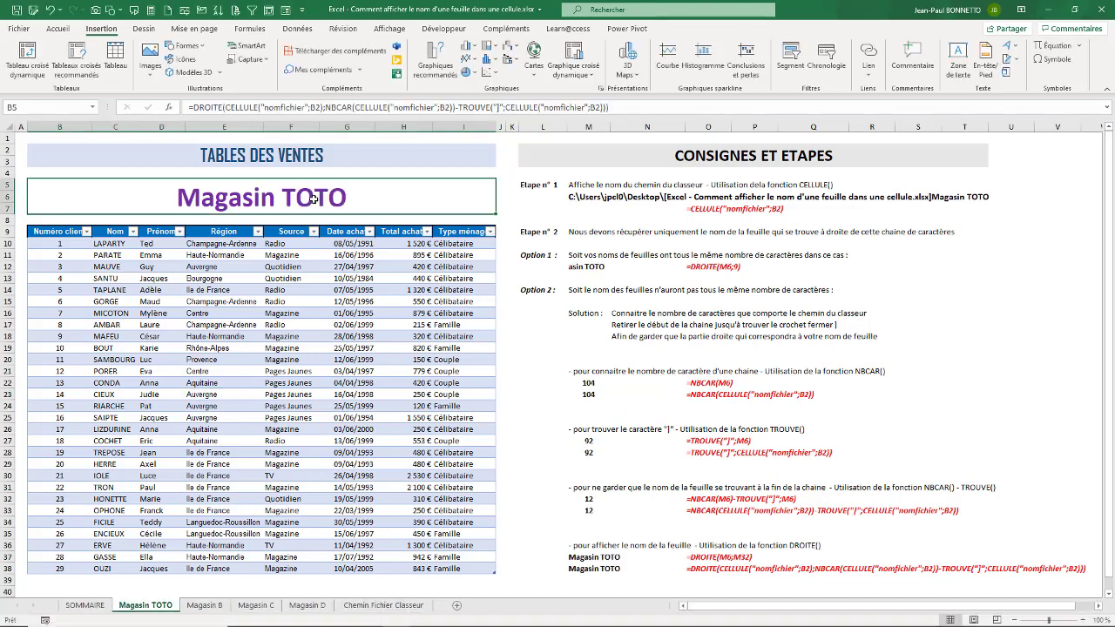
Step: Rename the Magasin TOTO sheet back to "Magasin A"
double_click(159, 607)
drag(153, 604, 181, 605)
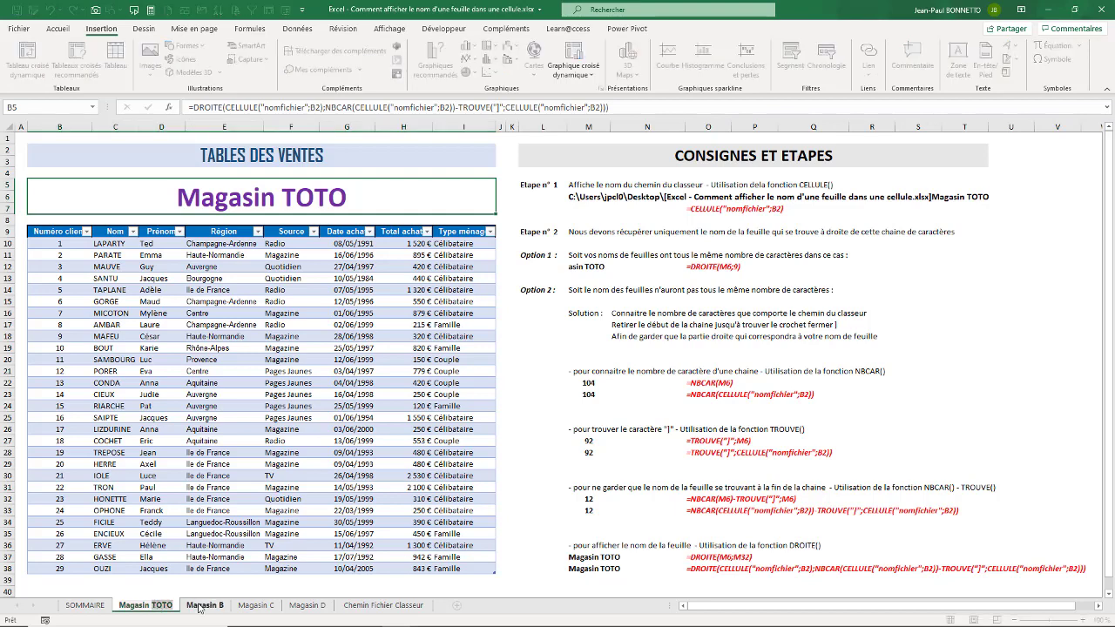
text(A)
key(Return)
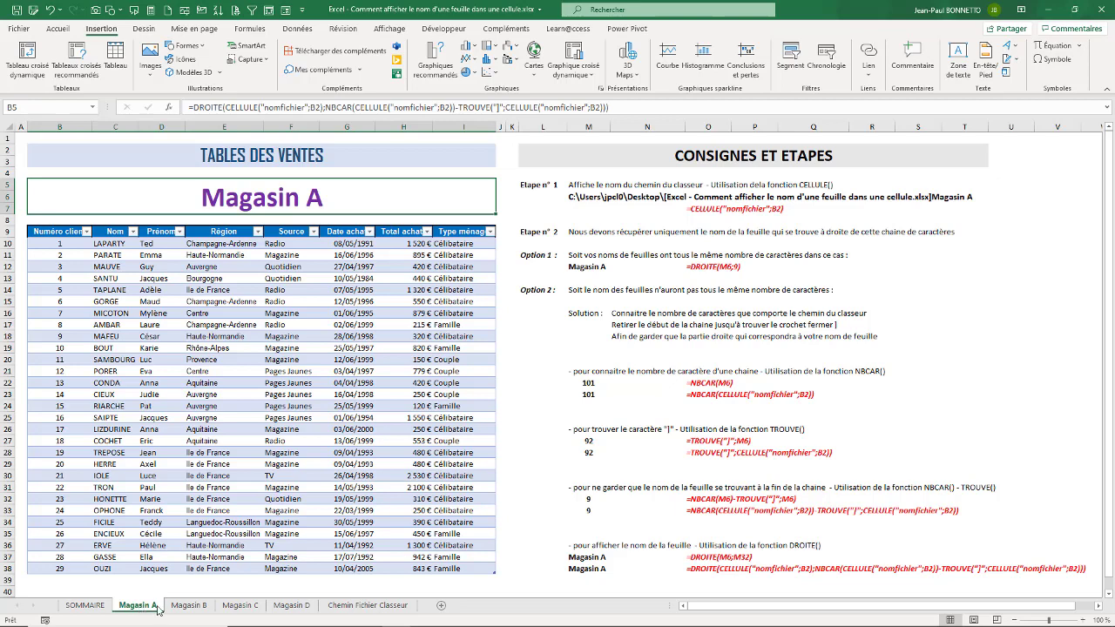
Step: Review the instruction steps listed from L5 to L38 on Magasin A, and view the exercise on the Magasin B sheet
click(207, 280)
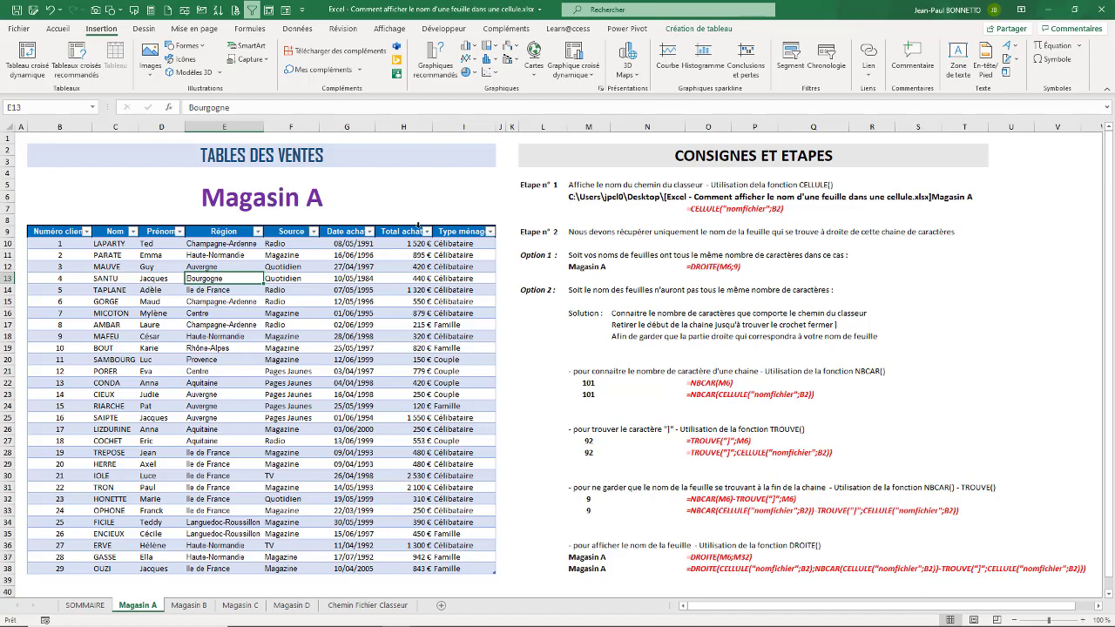
drag(544, 184, 542, 570)
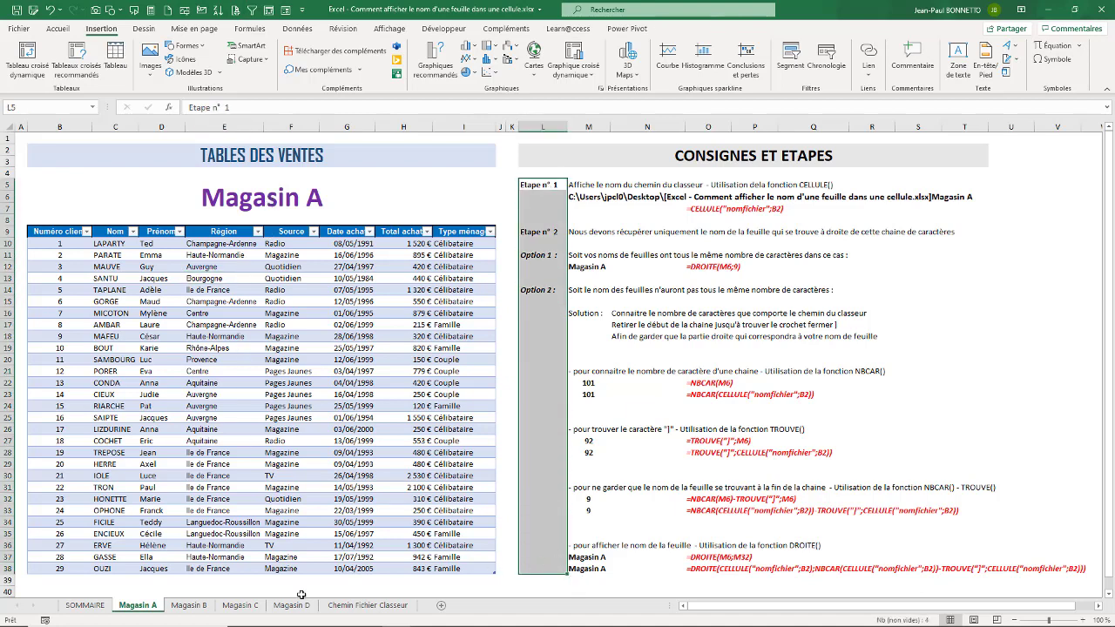
click(192, 607)
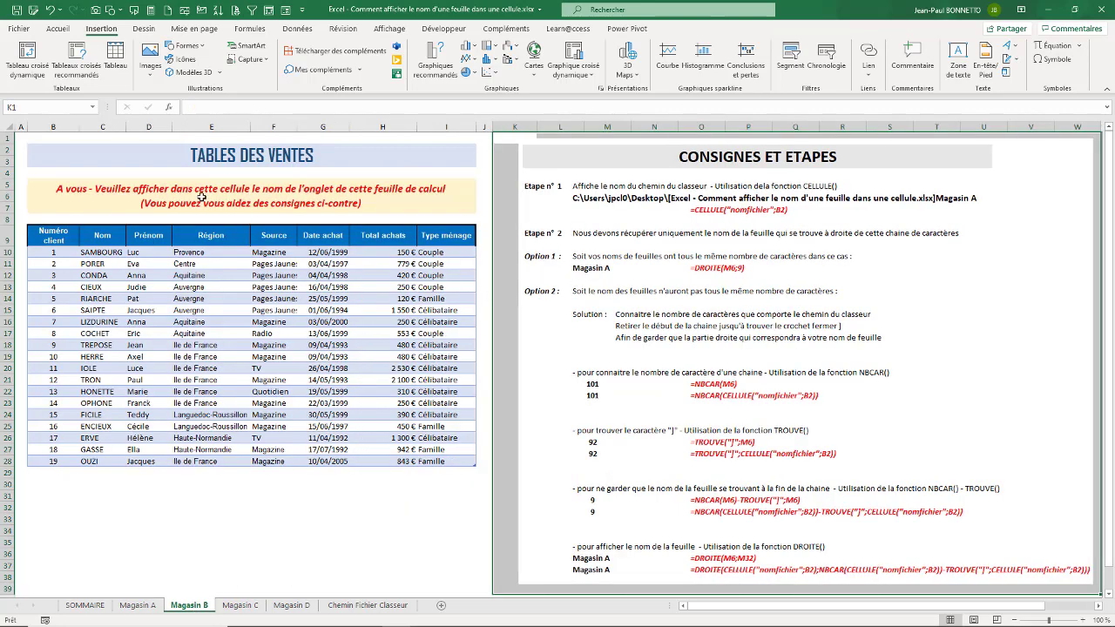
Step: Open the Magasin C sheet and inspect the title formula in B5 and the formula text displayed in L5
click(240, 605)
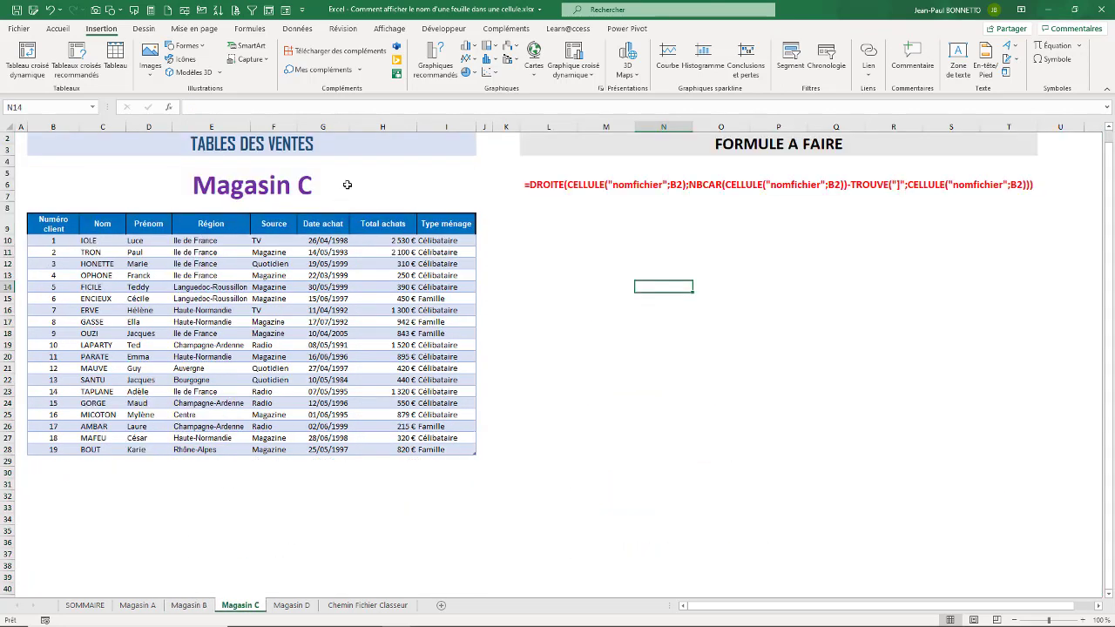
click(363, 188)
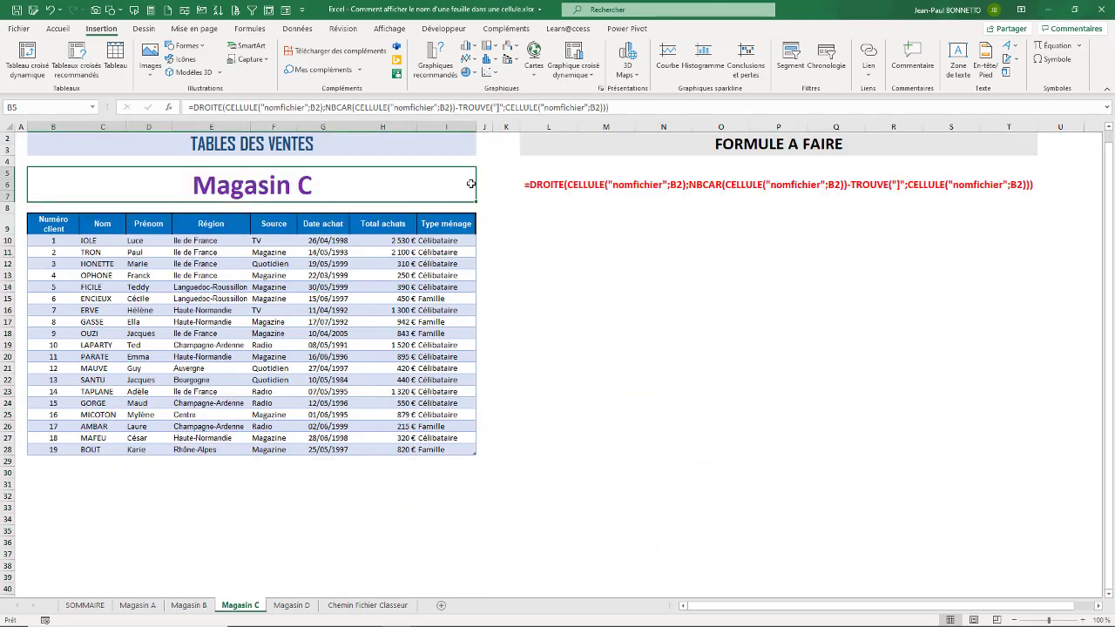
click(549, 185)
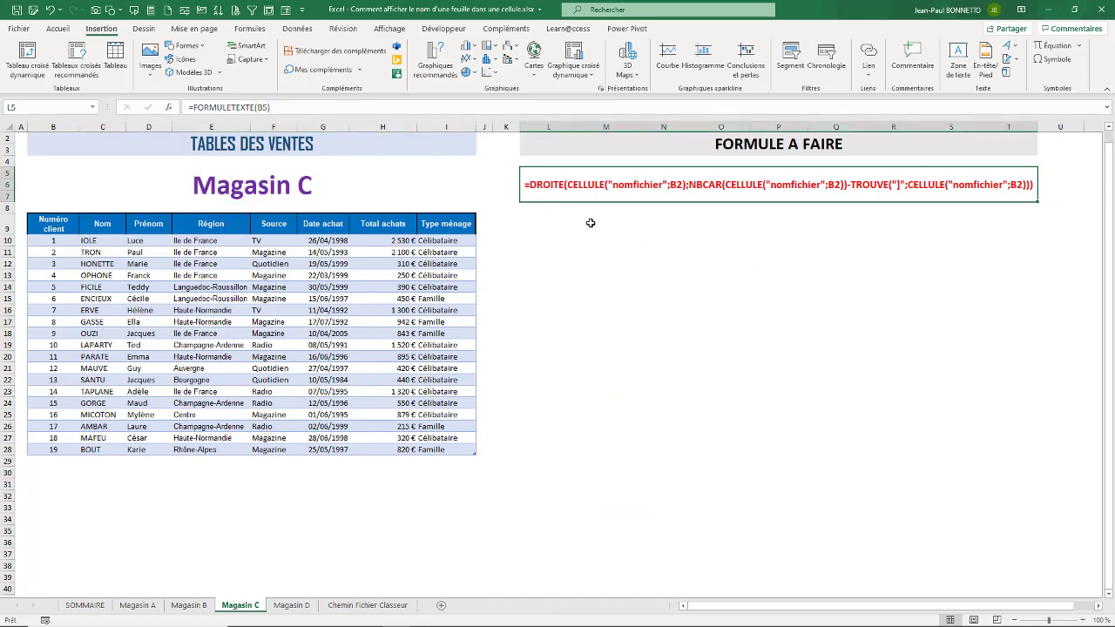
click(555, 229)
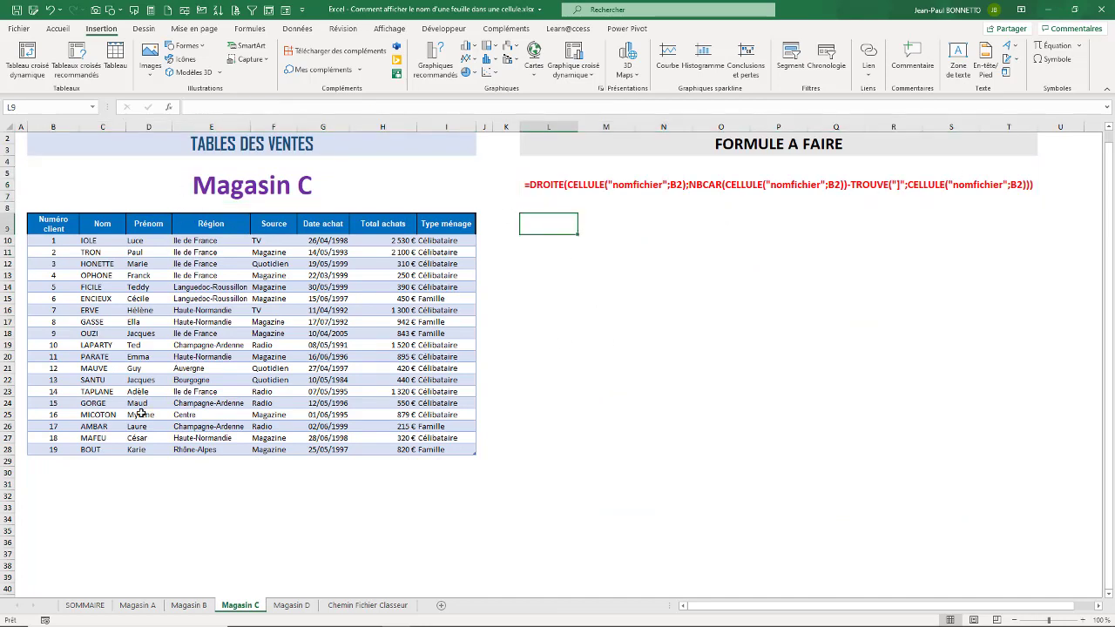
click(228, 187)
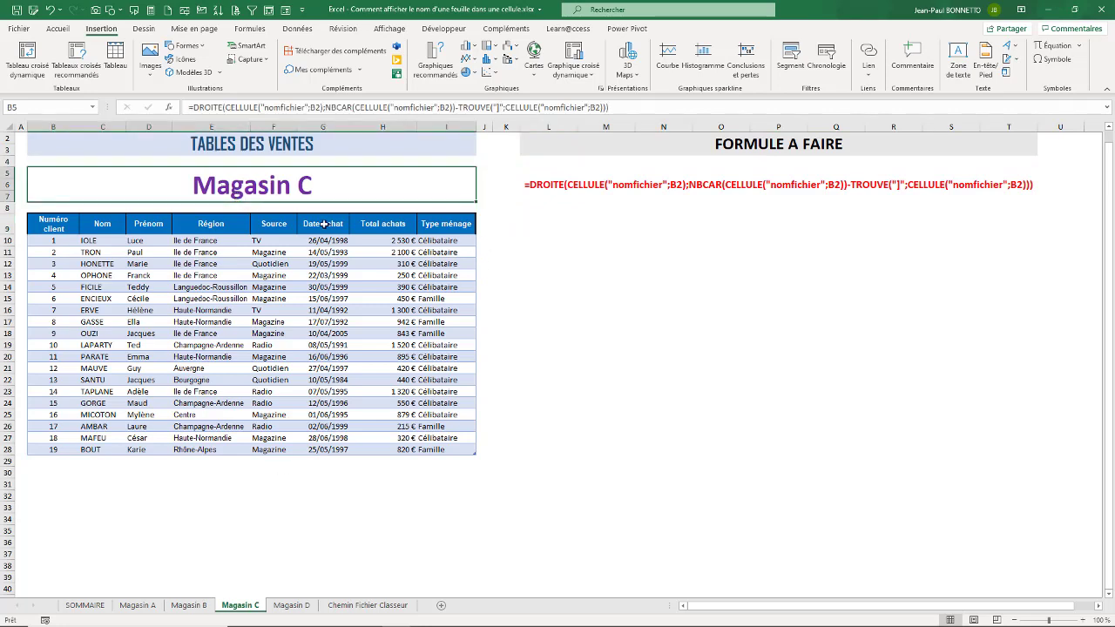
click(535, 184)
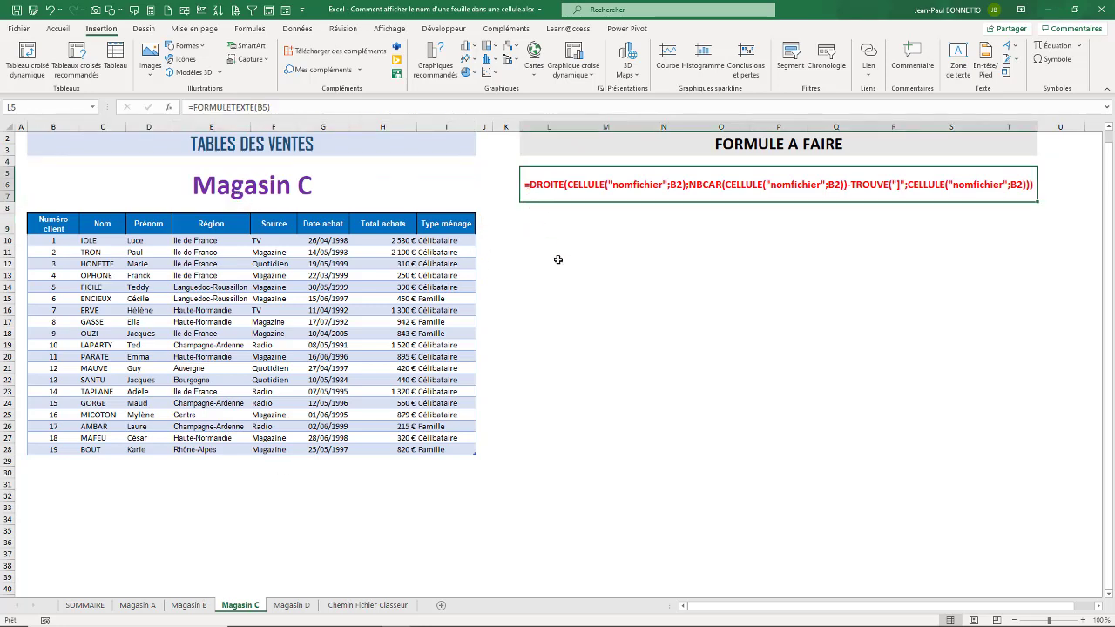
Step: Enter the label "Etape N° 1 :" in cell L9 of the Magasin C sheet
click(536, 223)
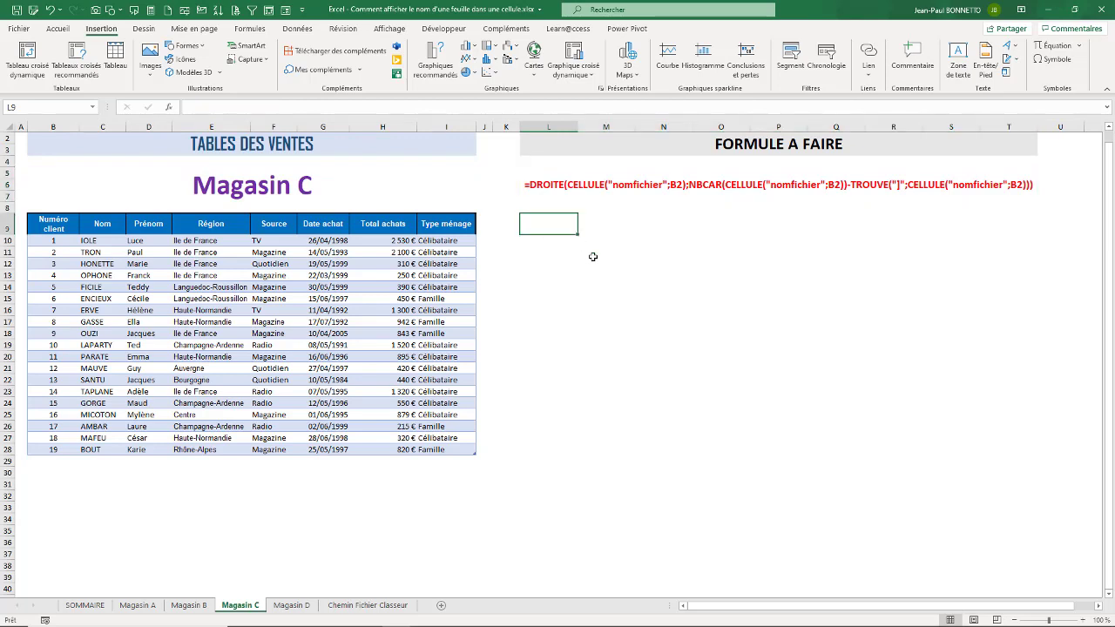
text(Etape N°)
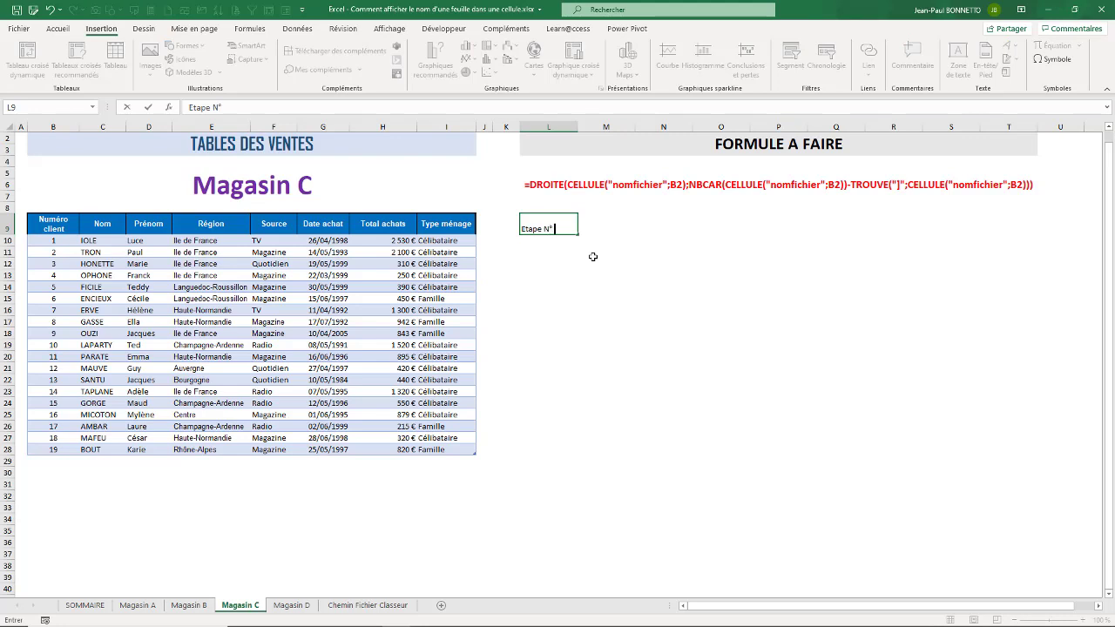
text( 1 :)
key(Tab)
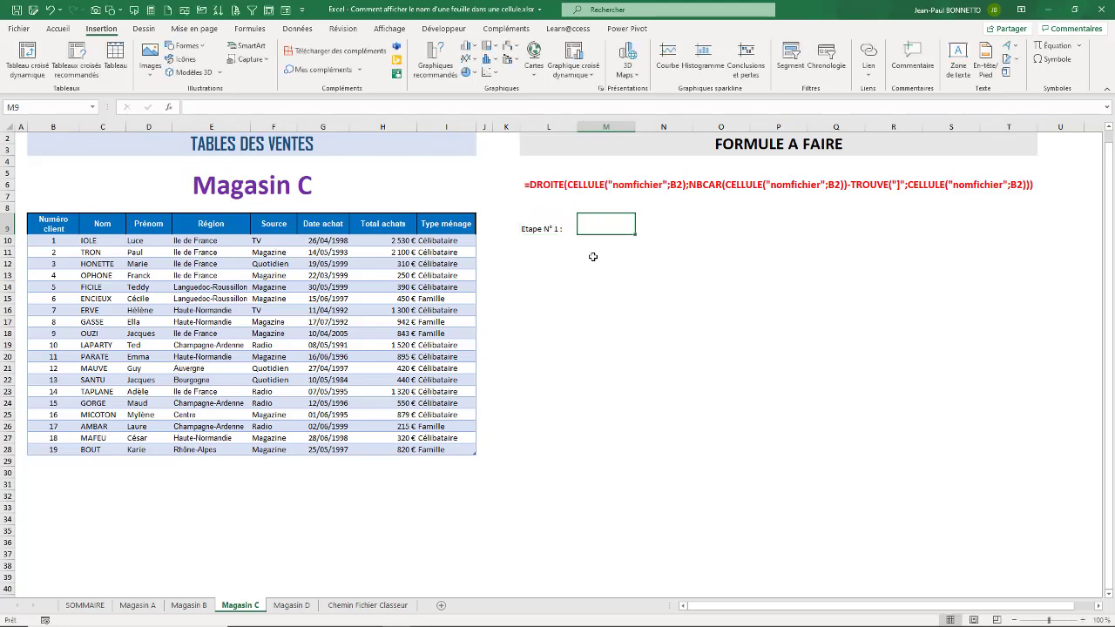
Step: Enter the description "Récupérer le nom du classeur ainsi que le chemin dossier" in cell M9
text(Récupérer)
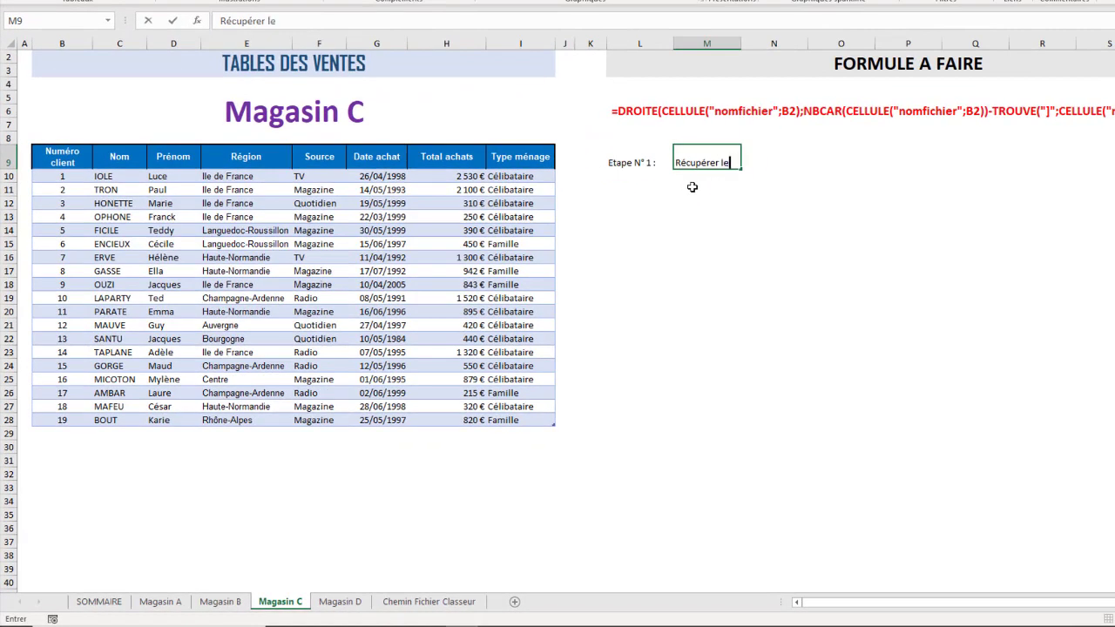
text(le nom du classeur)
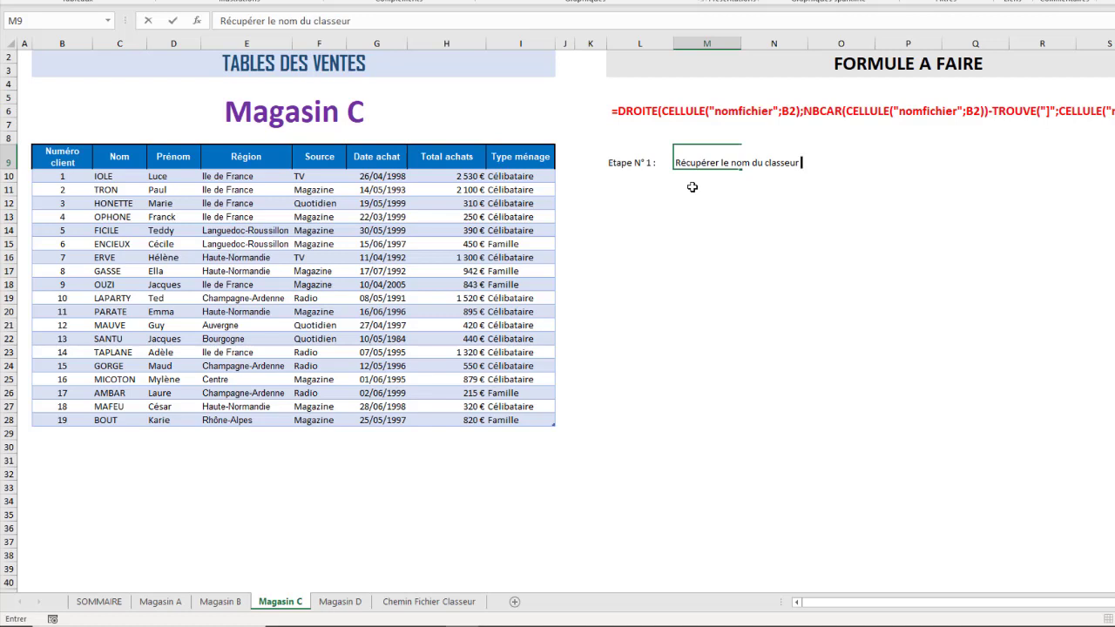
text( aisin qu)
key(BackSpace)
key(BackSpace)
text(nqi)
key(BackSpace)
key(BackSpace)
text(si que le ch)
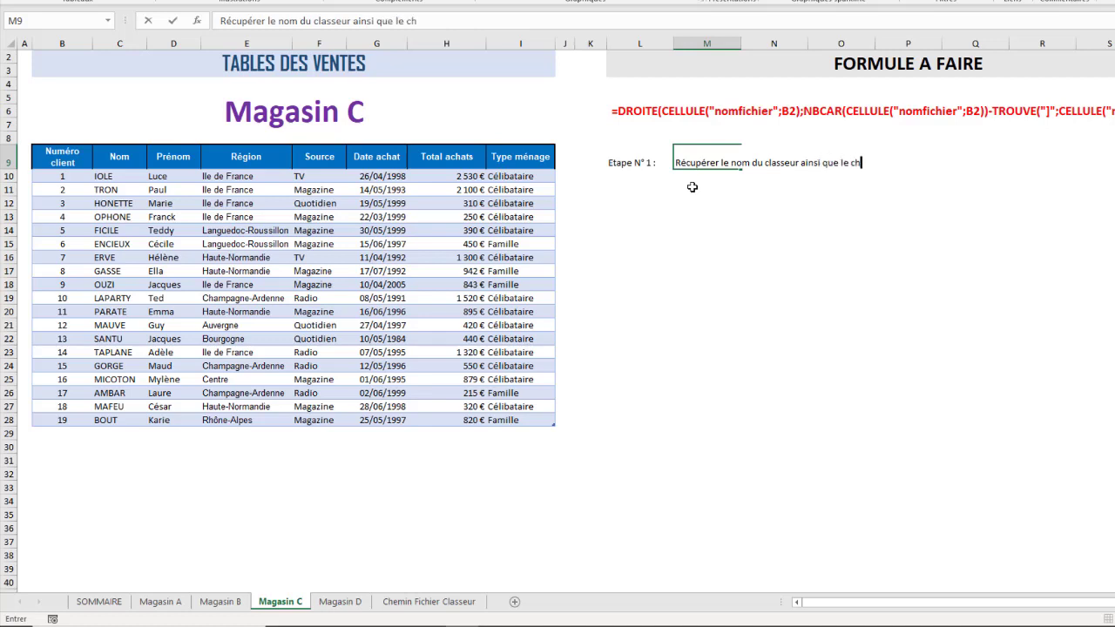
text(emin )
text(doo)
text(sier)
key(Return)
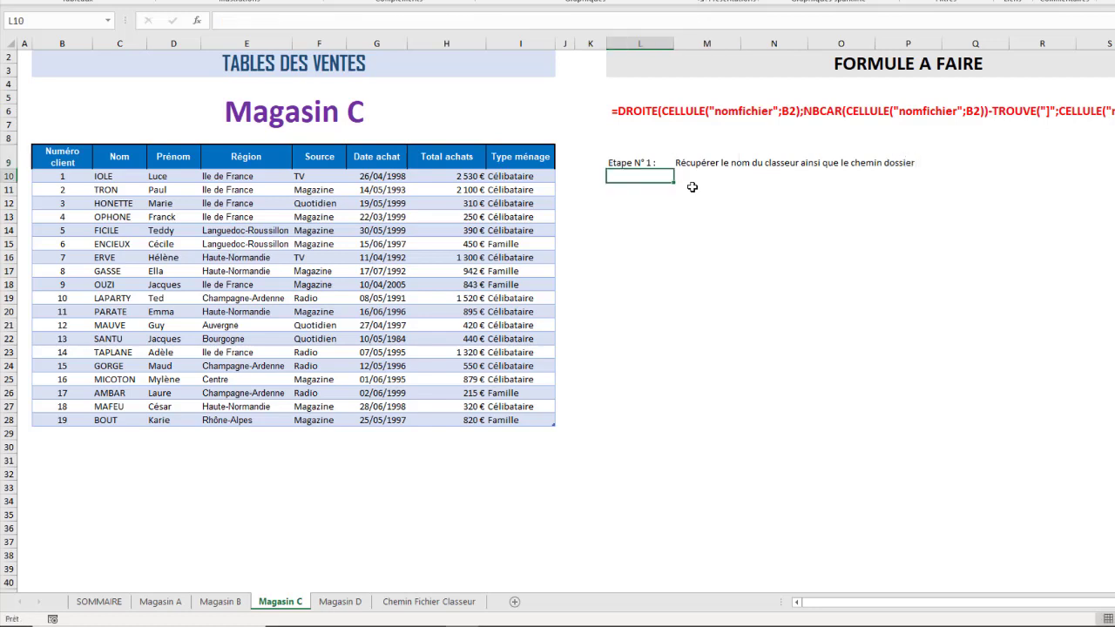
Step: Enter the formula =CELLULE("nomfichier";A1) in cell M10 to return the workbook path with the sheet name
key(Right)
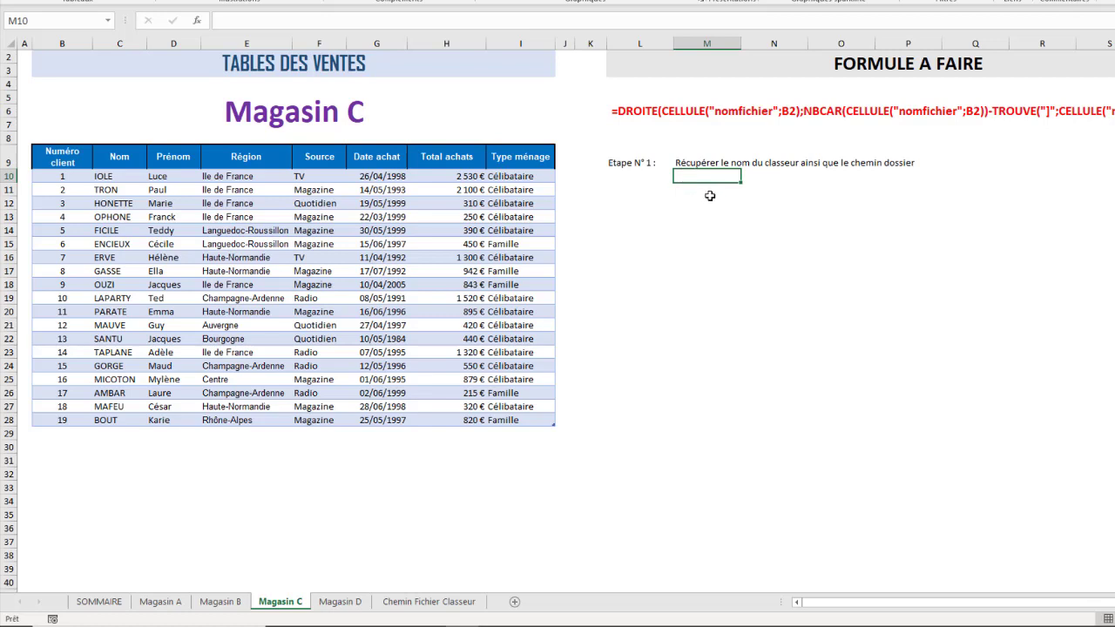
text(=CEL)
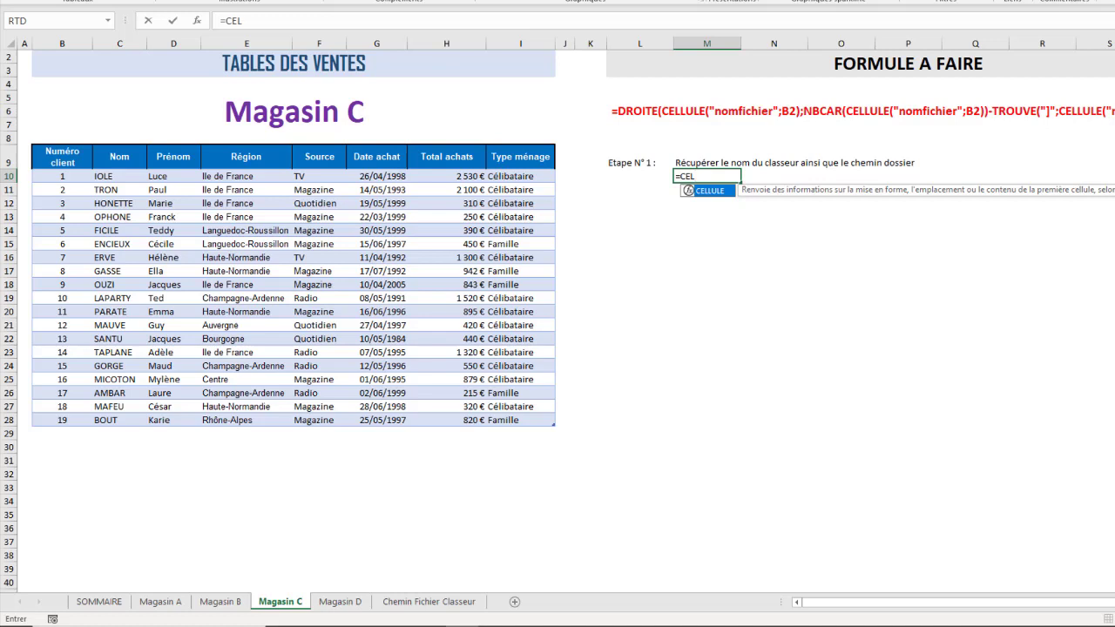
double_click(688, 192)
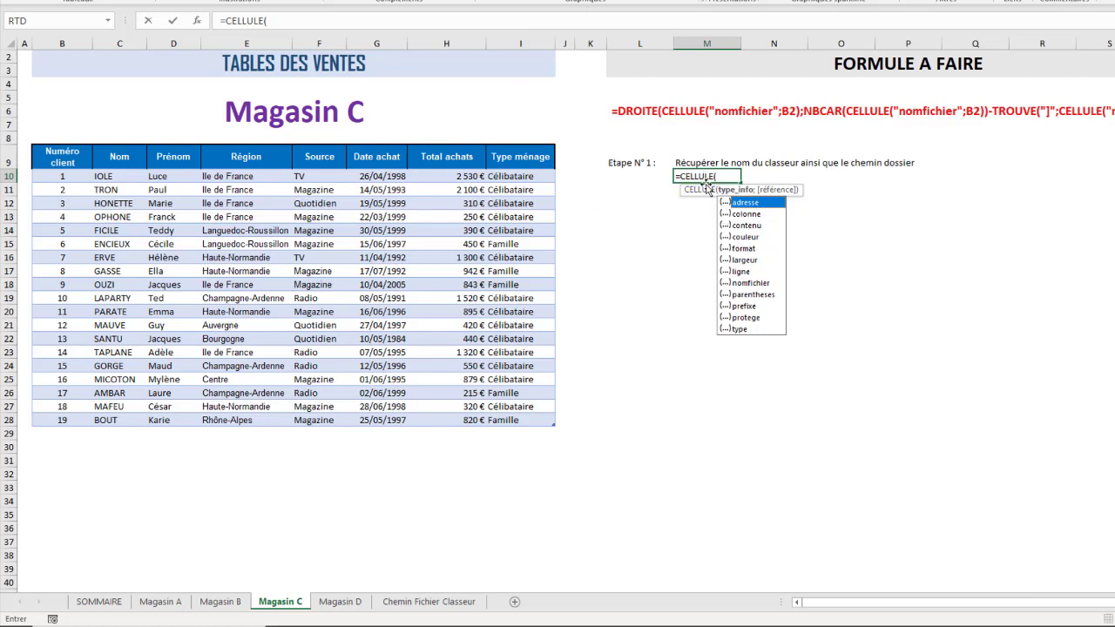
double_click(751, 283)
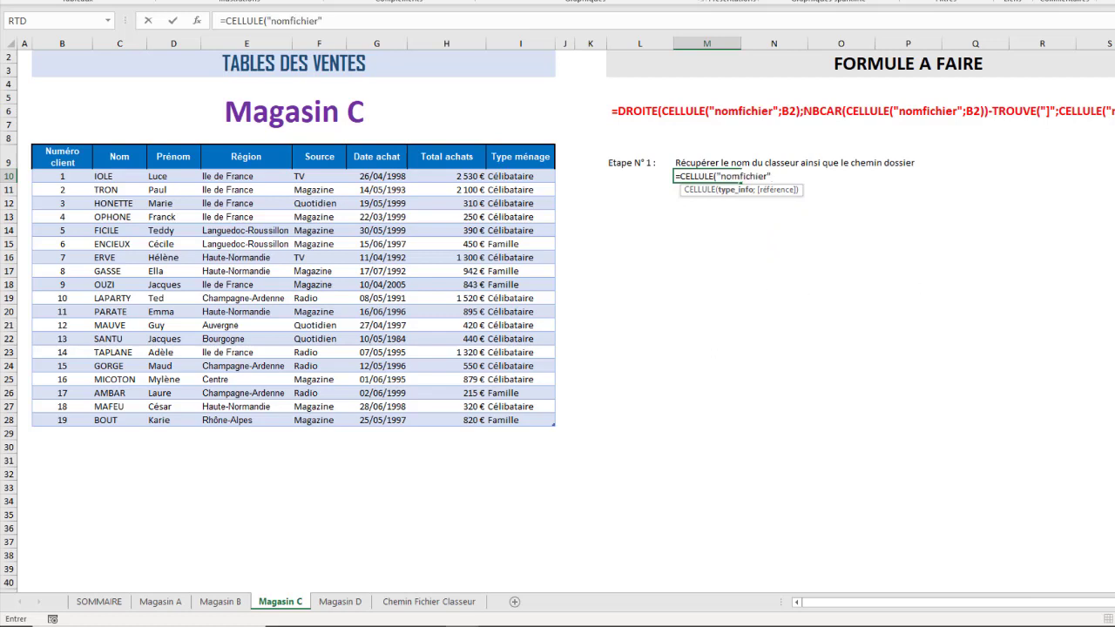
text(;)
scroll(39, 71, up, 1)
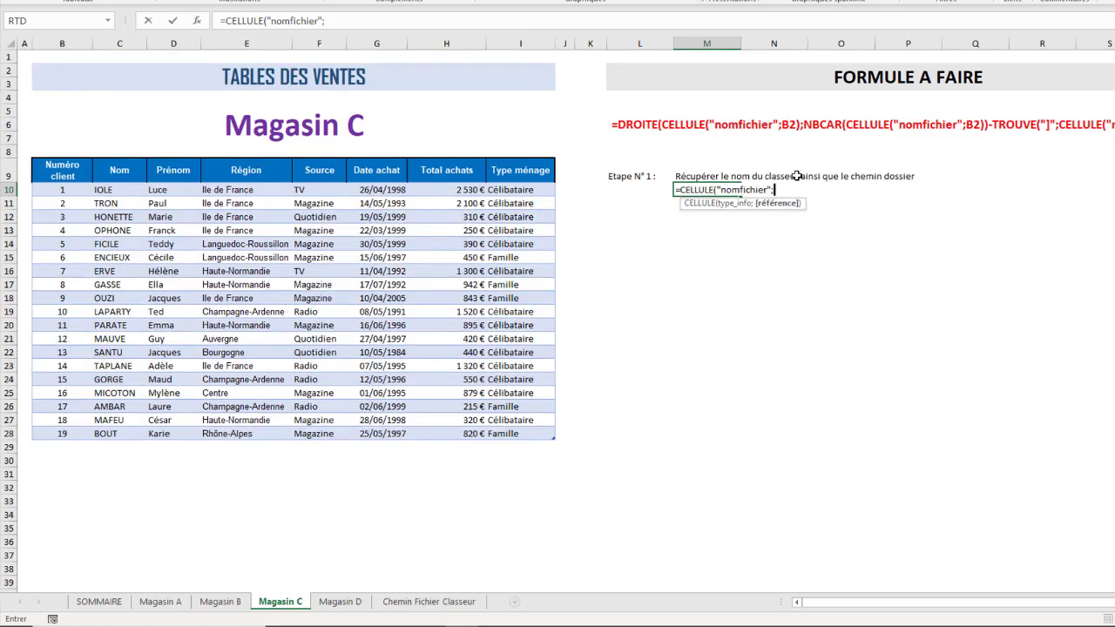
click(23, 55)
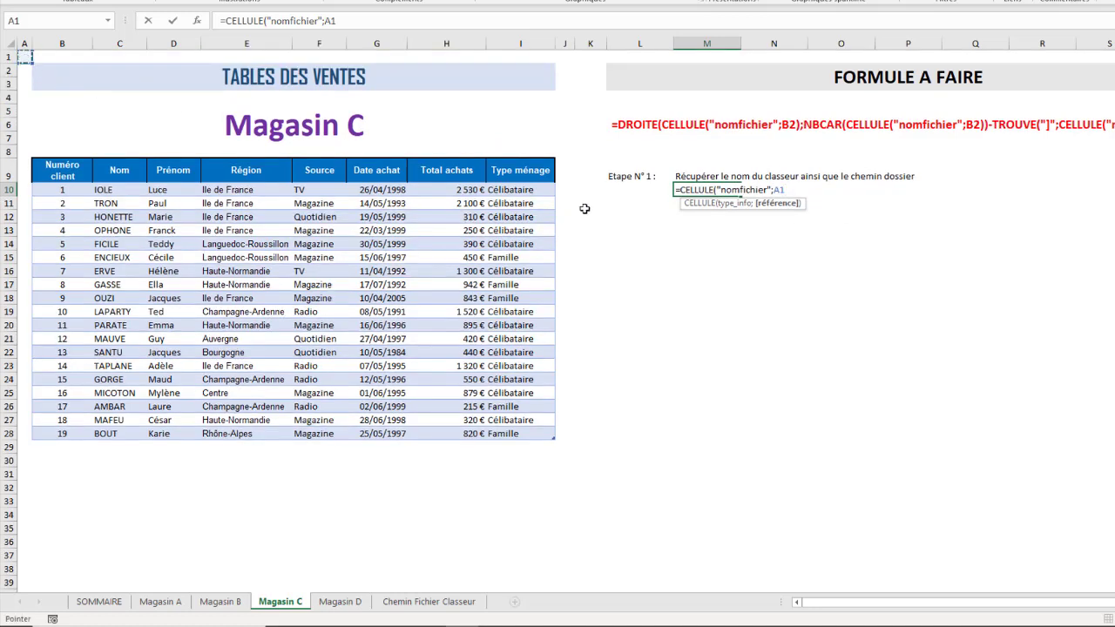
text())
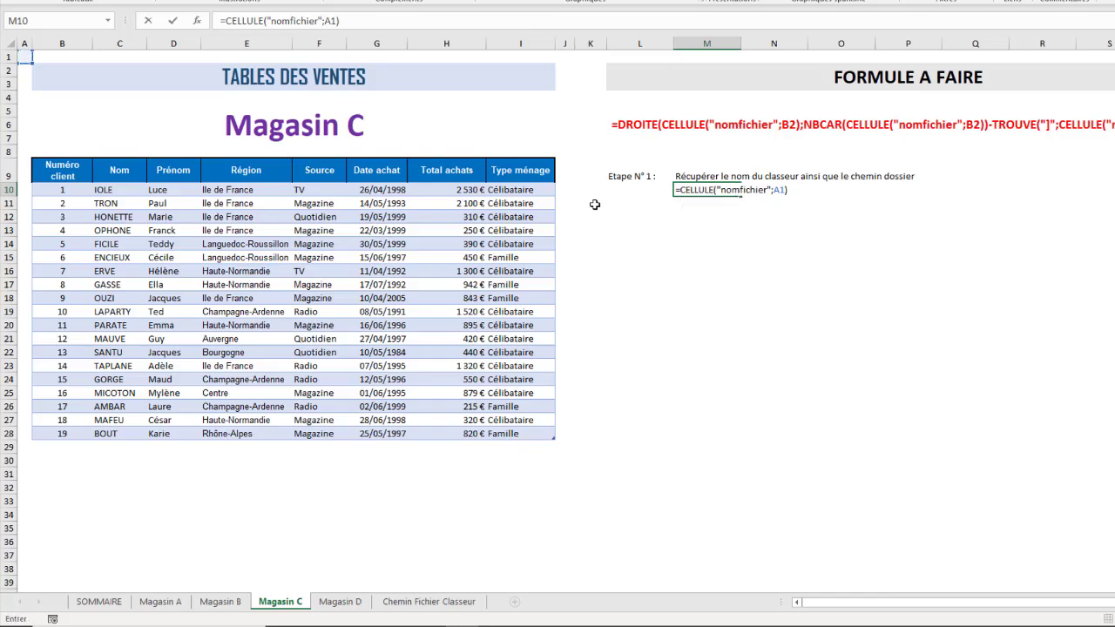
click(608, 203)
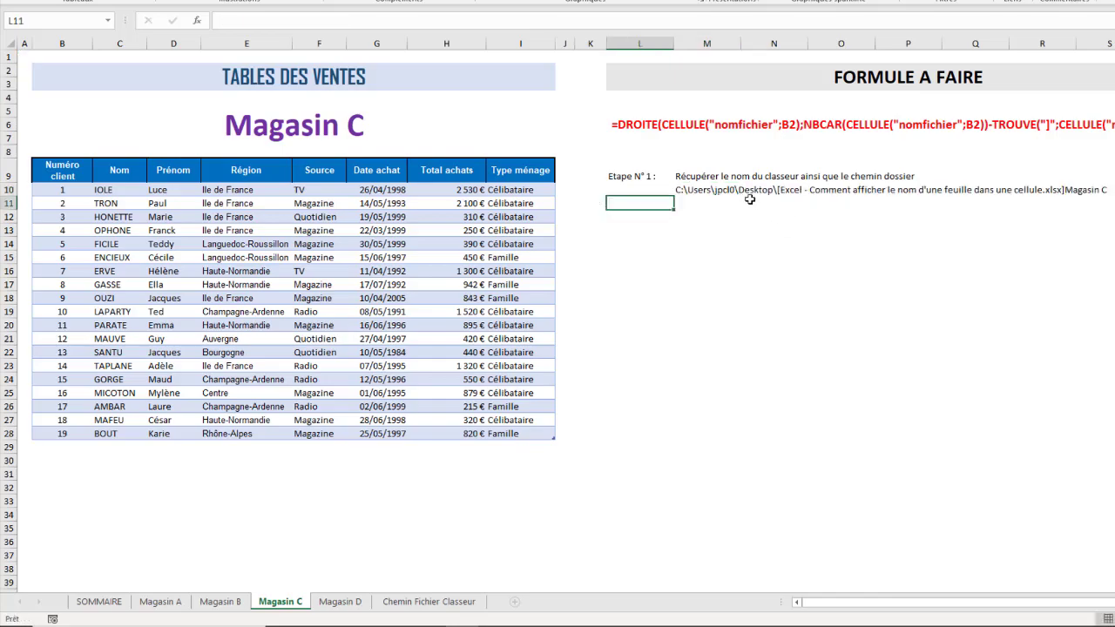
click(682, 189)
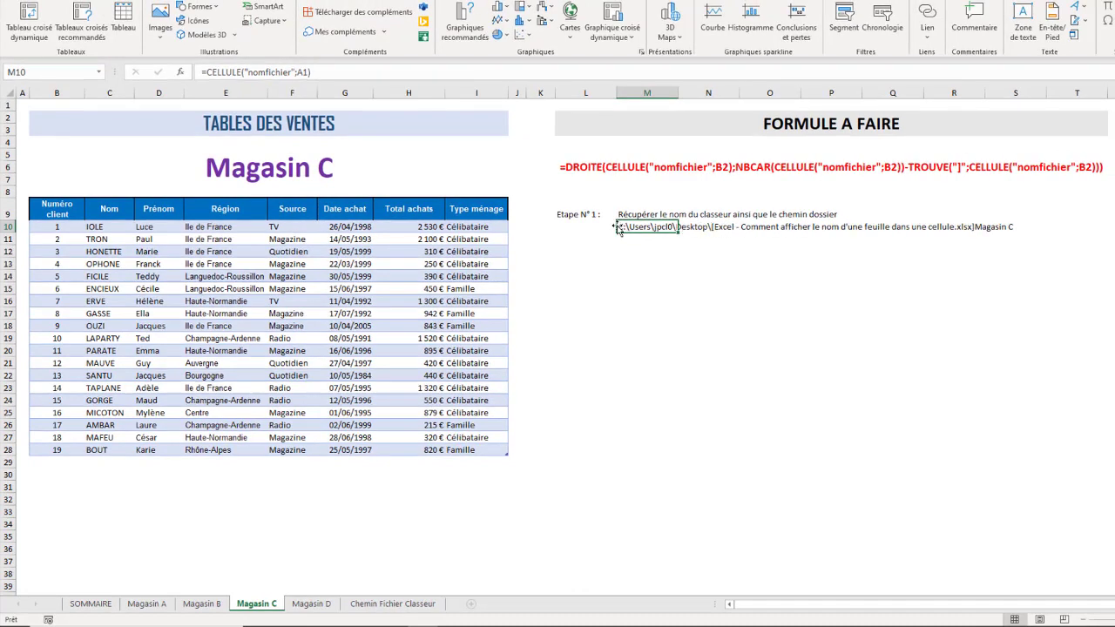
Step: Format the path result in M10:S10 in purple, bold, at font size 14
click(724, 226)
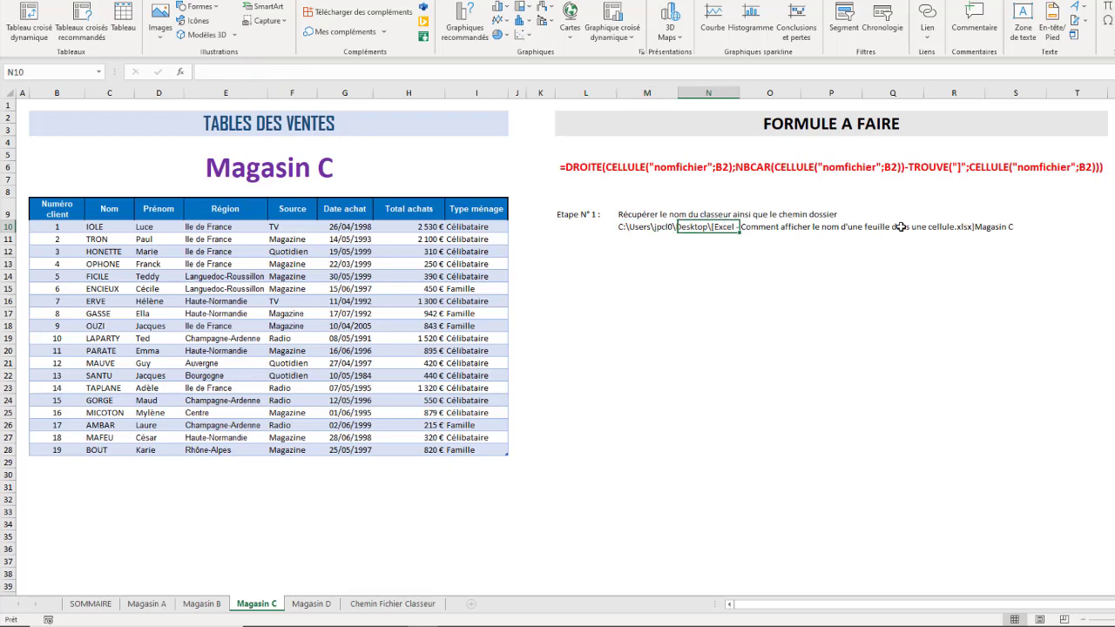
click(1000, 228)
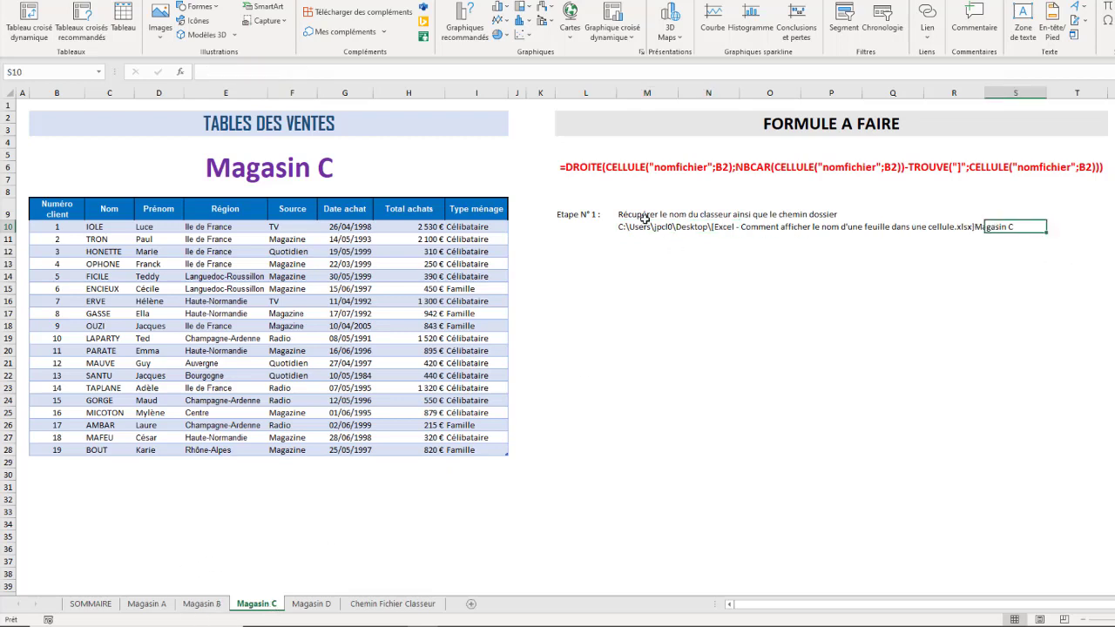
drag(622, 227, 1004, 226)
click(59, 1)
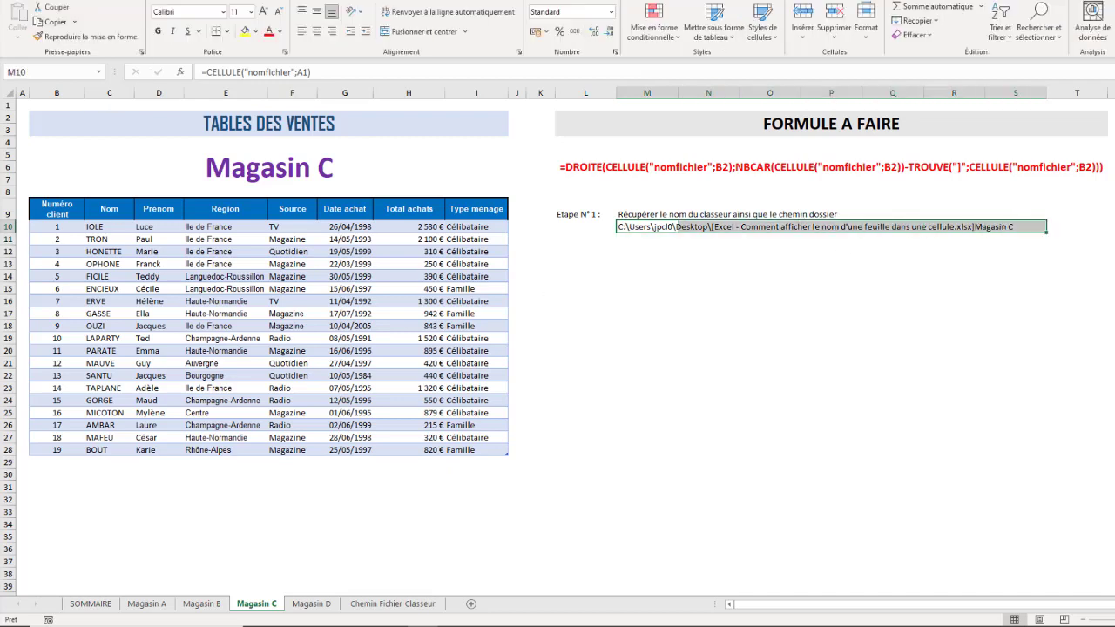
click(280, 33)
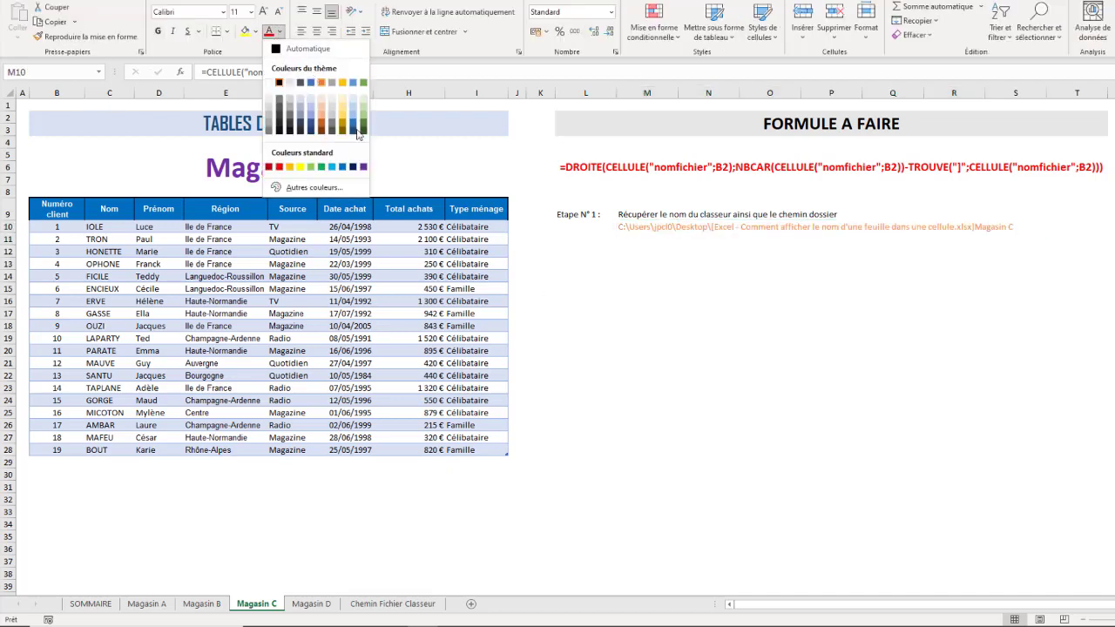
click(363, 166)
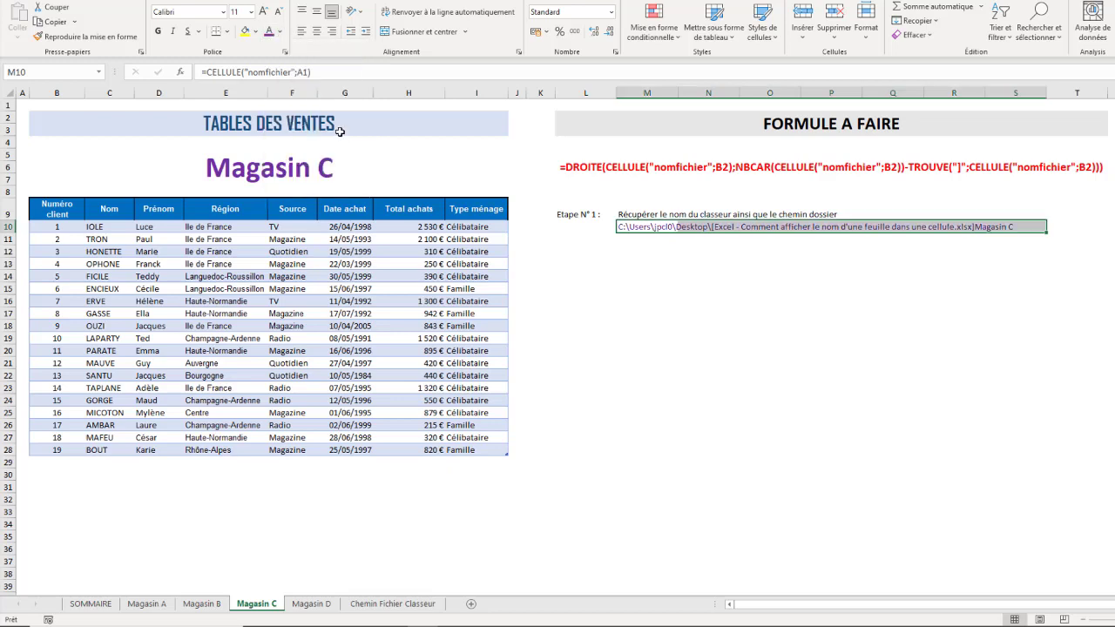
click(157, 31)
click(266, 11)
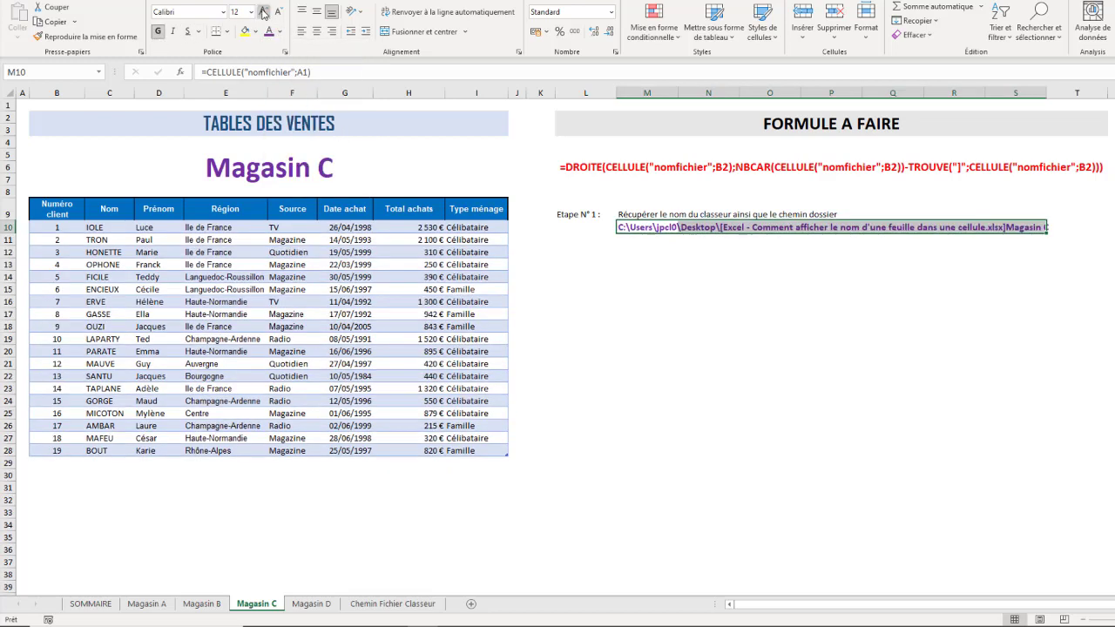
click(266, 11)
click(599, 281)
click(620, 231)
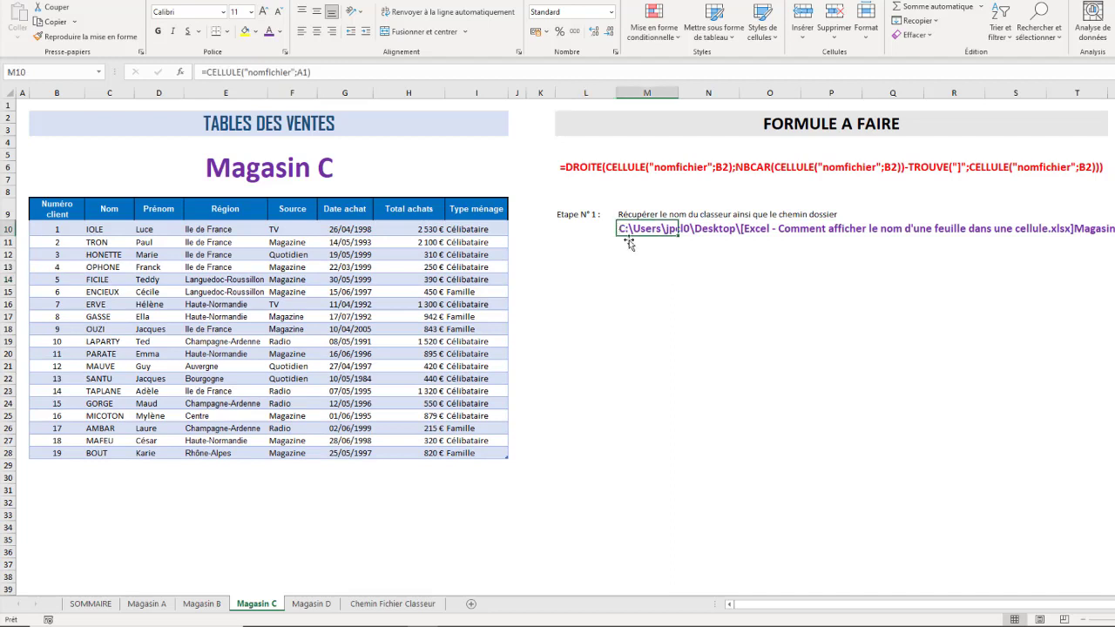
Step: Enter =FORMULETEXTE(M10) in cell M11 to display the text of the formula above it
click(640, 242)
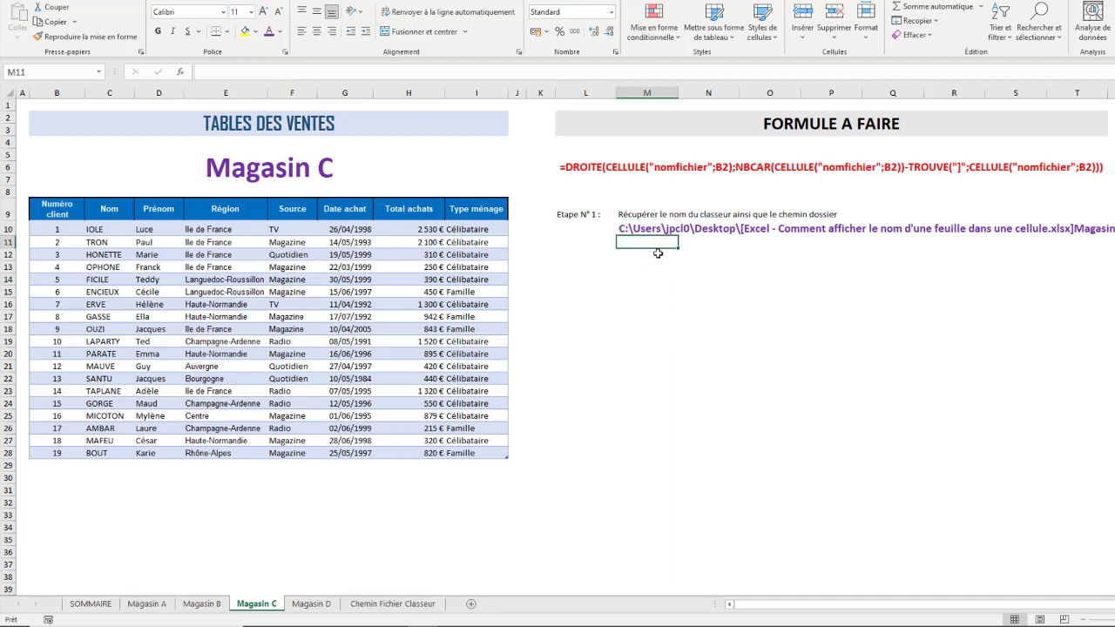
text(=)
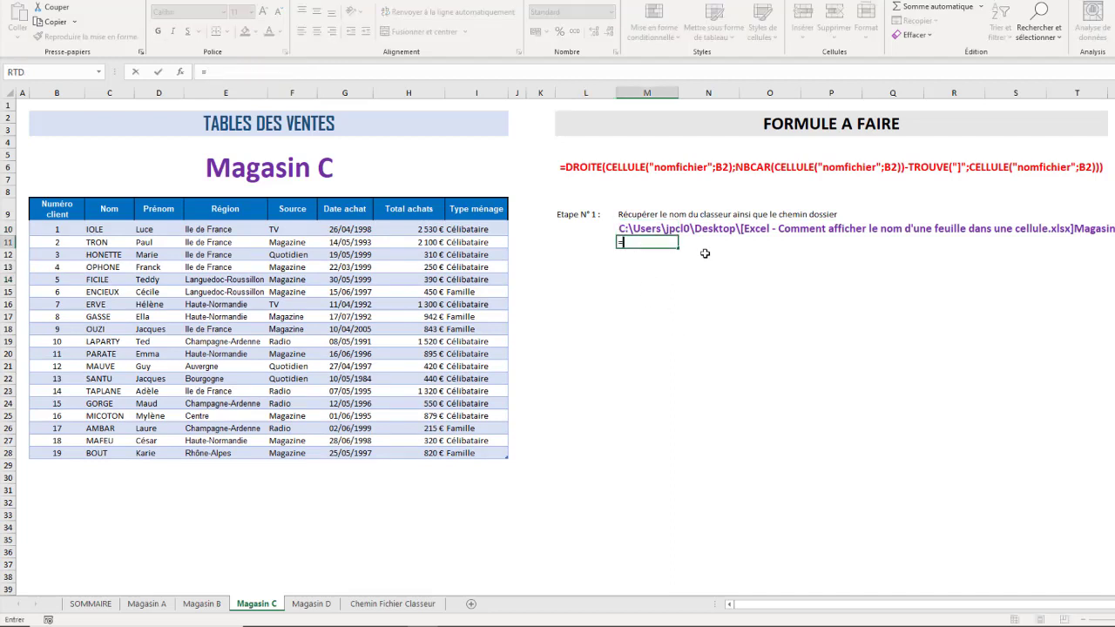
text(fo)
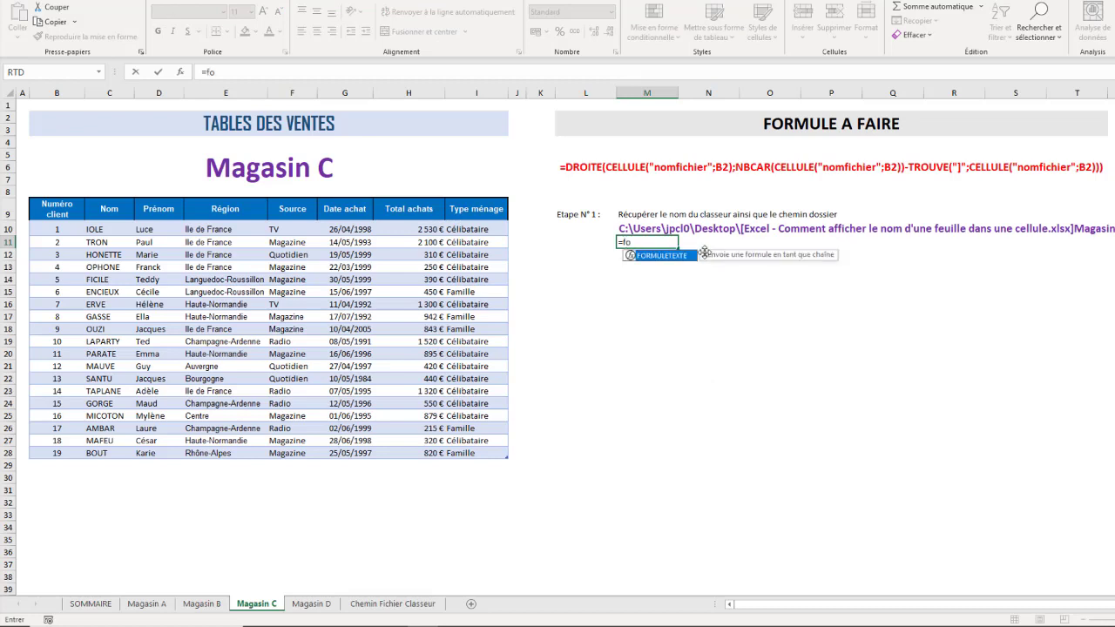
click(624, 225)
key(Return)
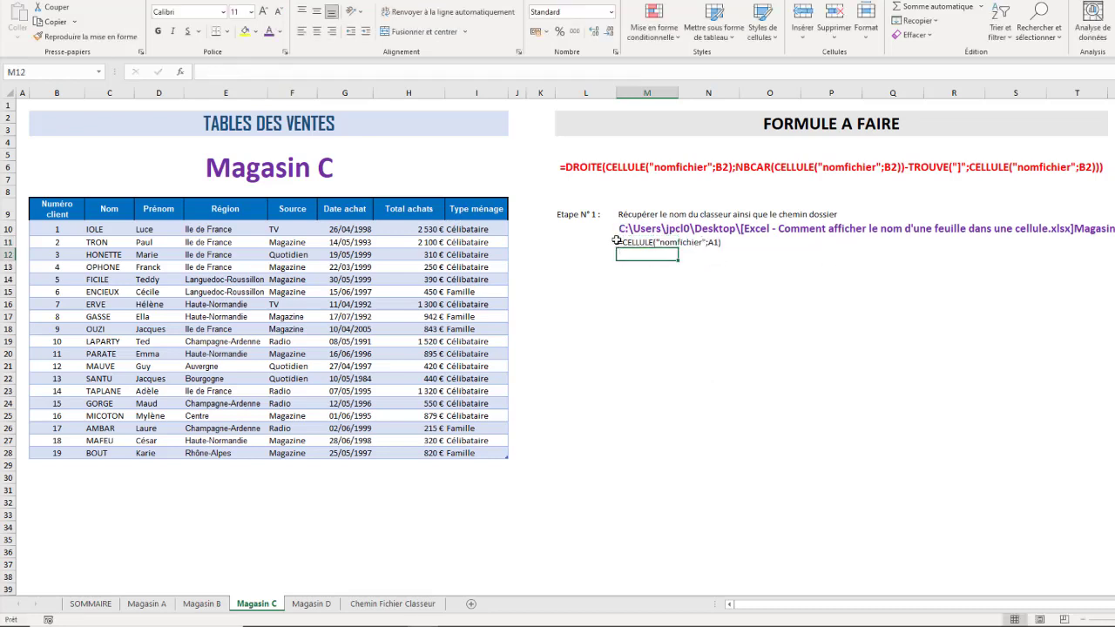
Step: Format the formula text in M11 in red, bold, at font size 14
click(622, 243)
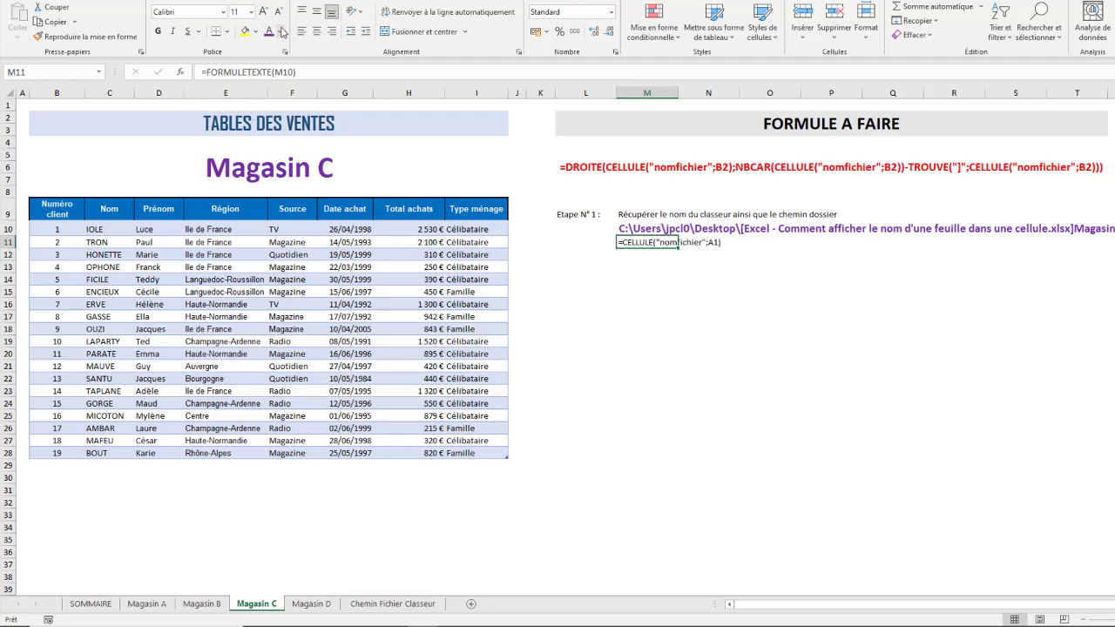
click(282, 32)
click(282, 171)
click(158, 30)
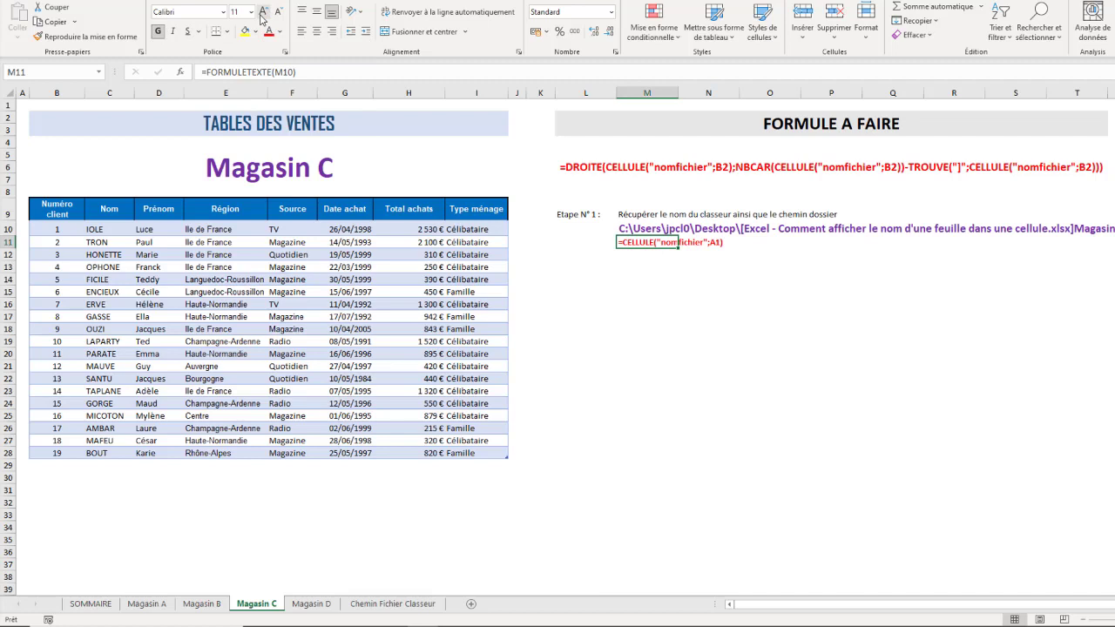
click(262, 11)
click(262, 11)
click(709, 296)
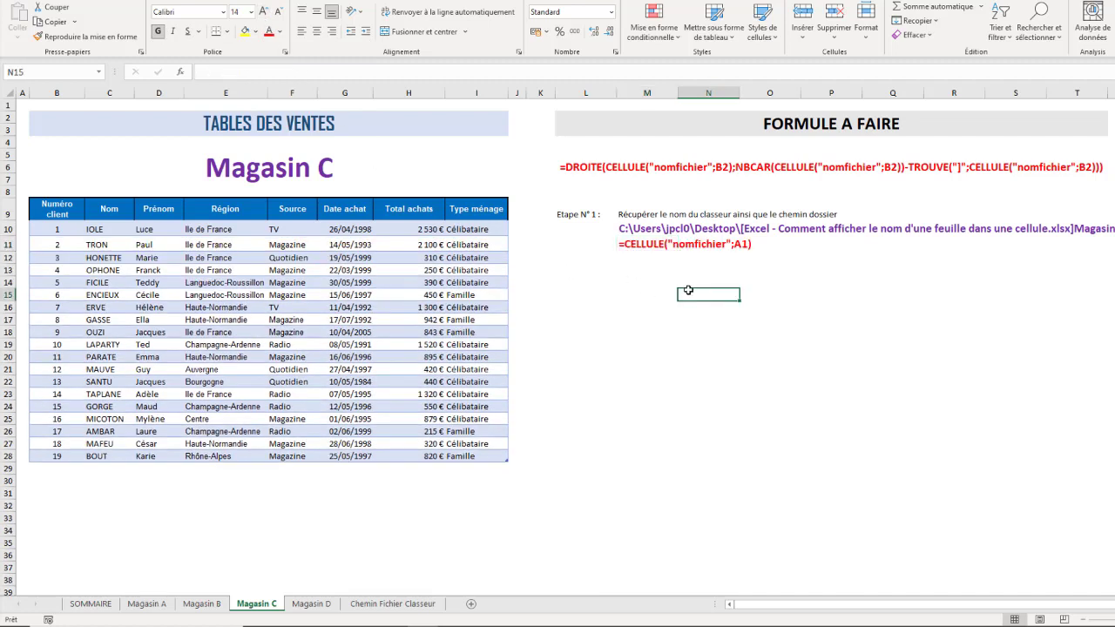
click(634, 244)
click(661, 230)
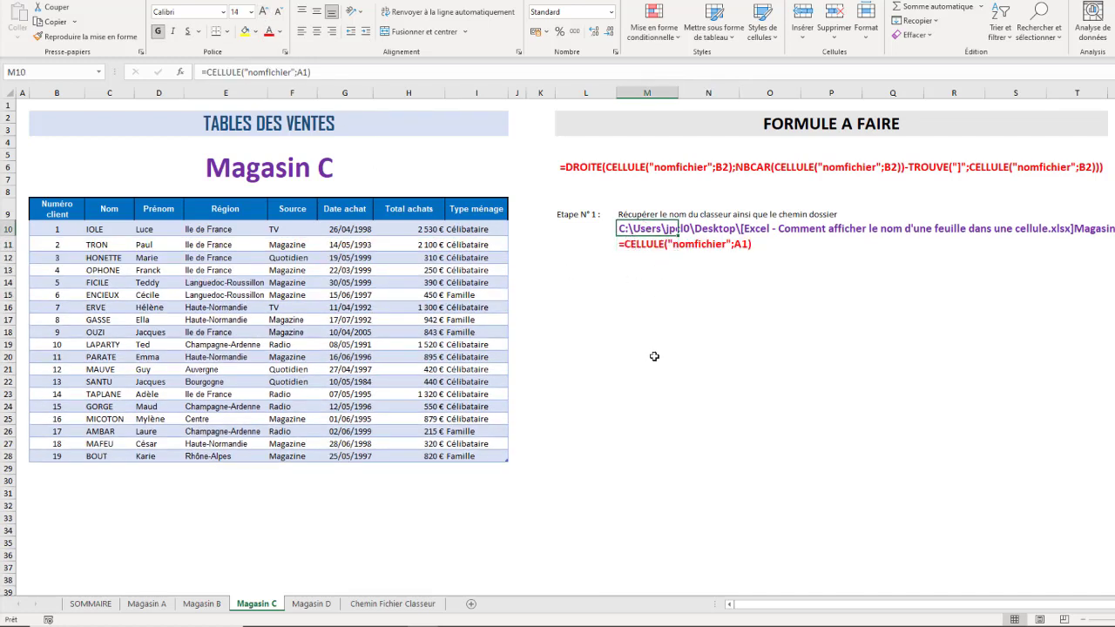
click(578, 269)
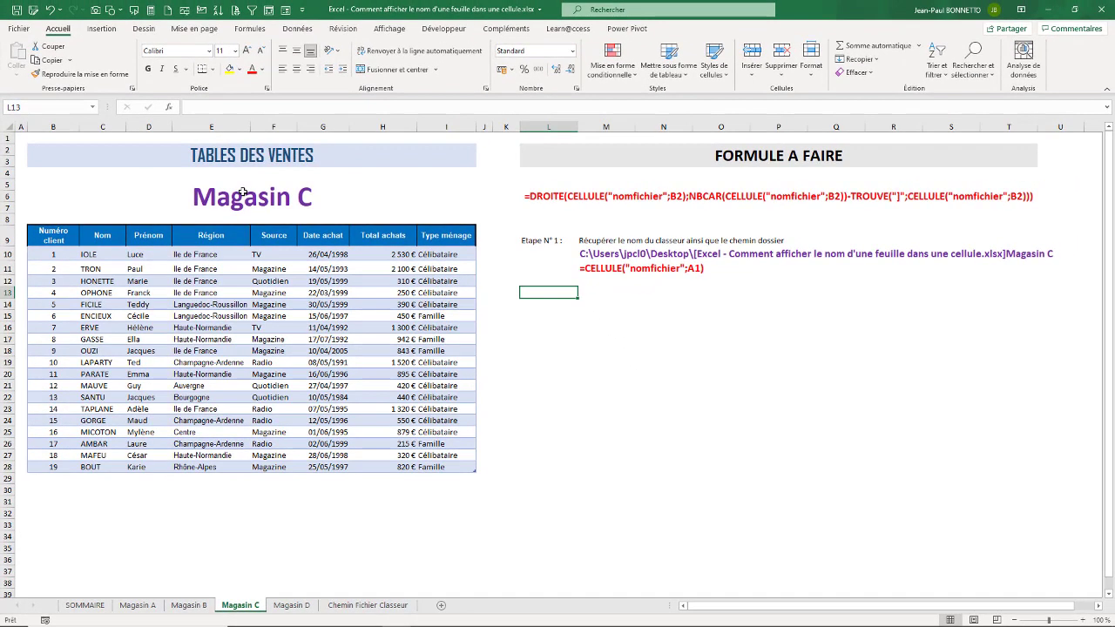
click(584, 259)
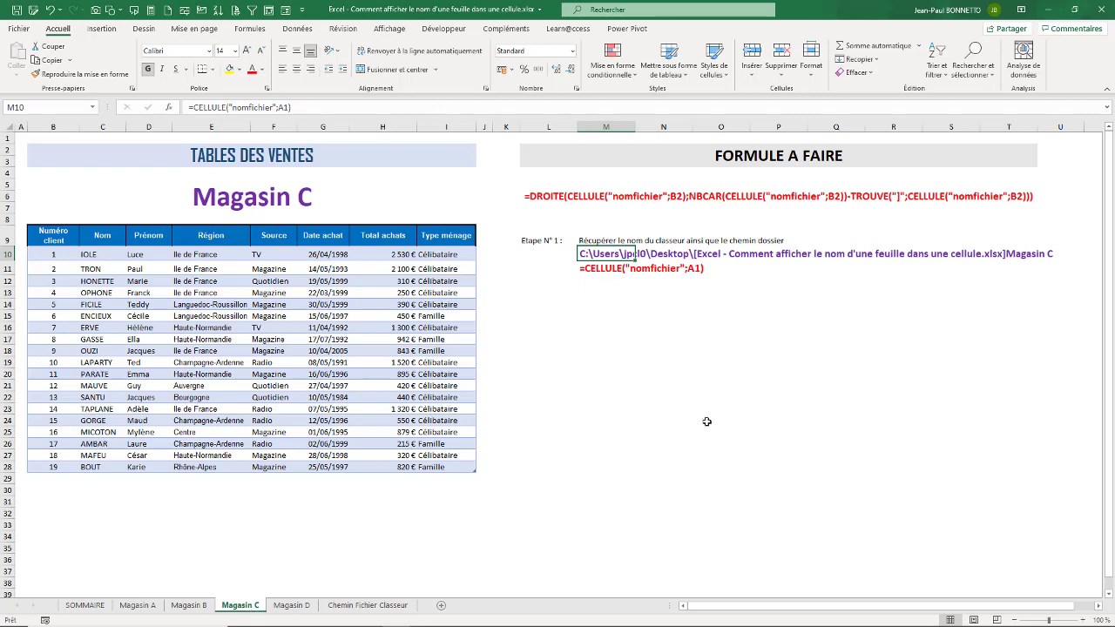
Step: Rename the Magasin C sheet to Magasin TITI and check the sheet name returned in row 10
double_click(243, 606)
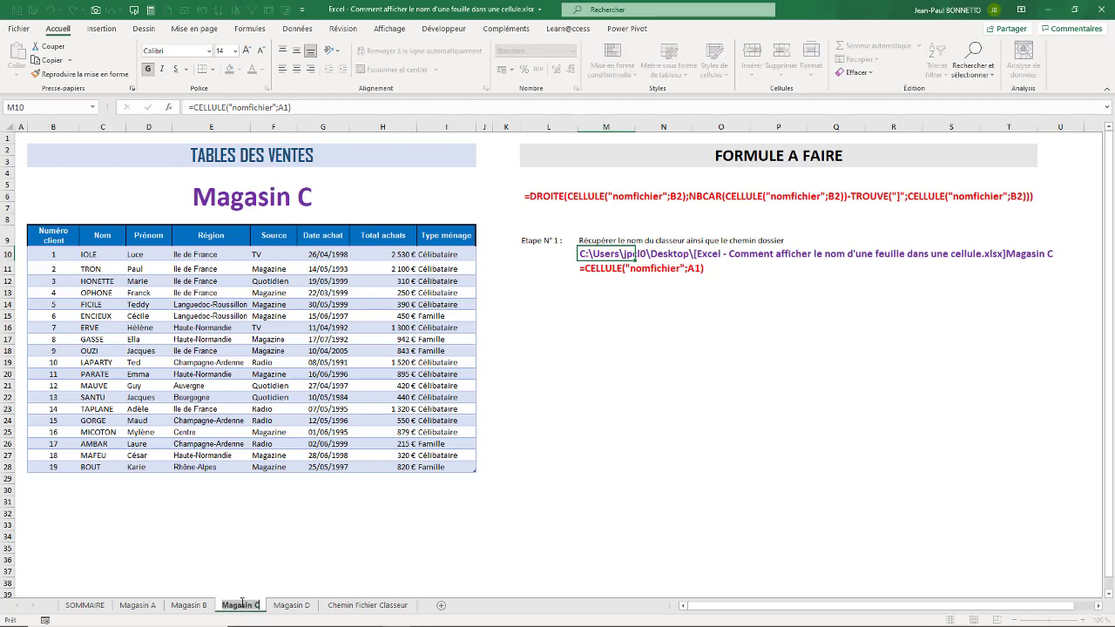
drag(253, 605, 267, 606)
text(ITIT)
key(BackSpace)
key(BackSpace)
key(BackSpace)
key(BackSpace)
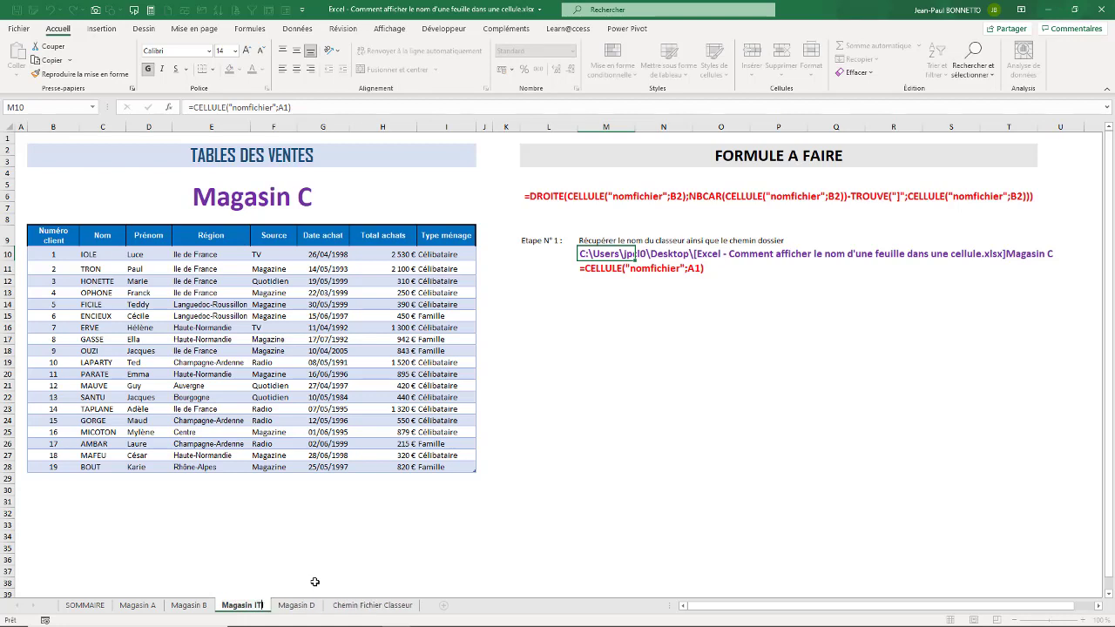
text(TITI)
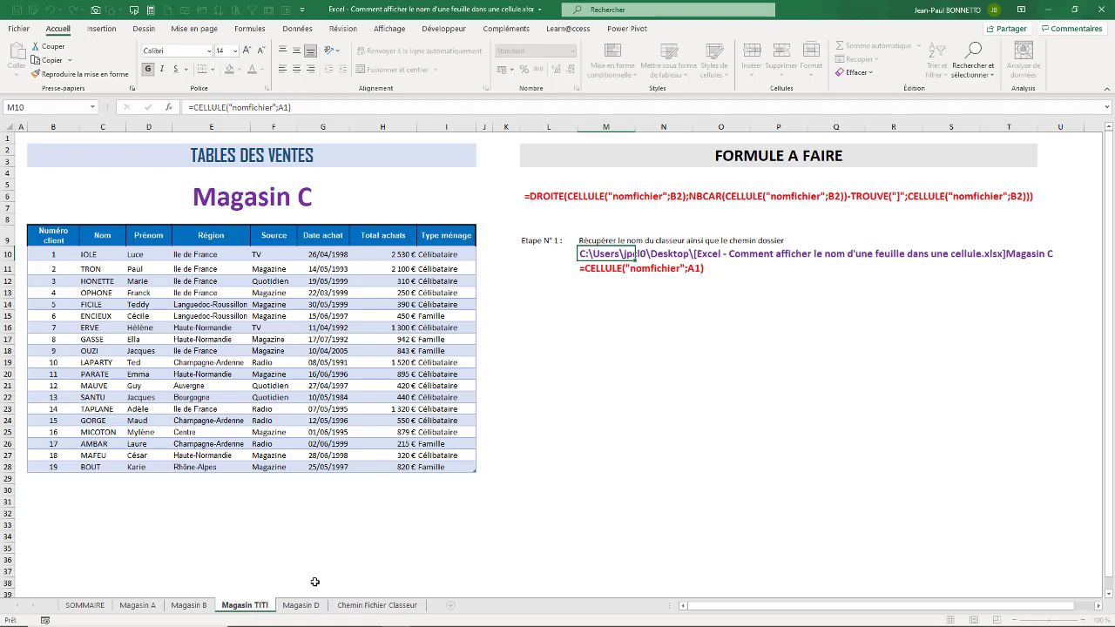
click(656, 361)
click(1015, 256)
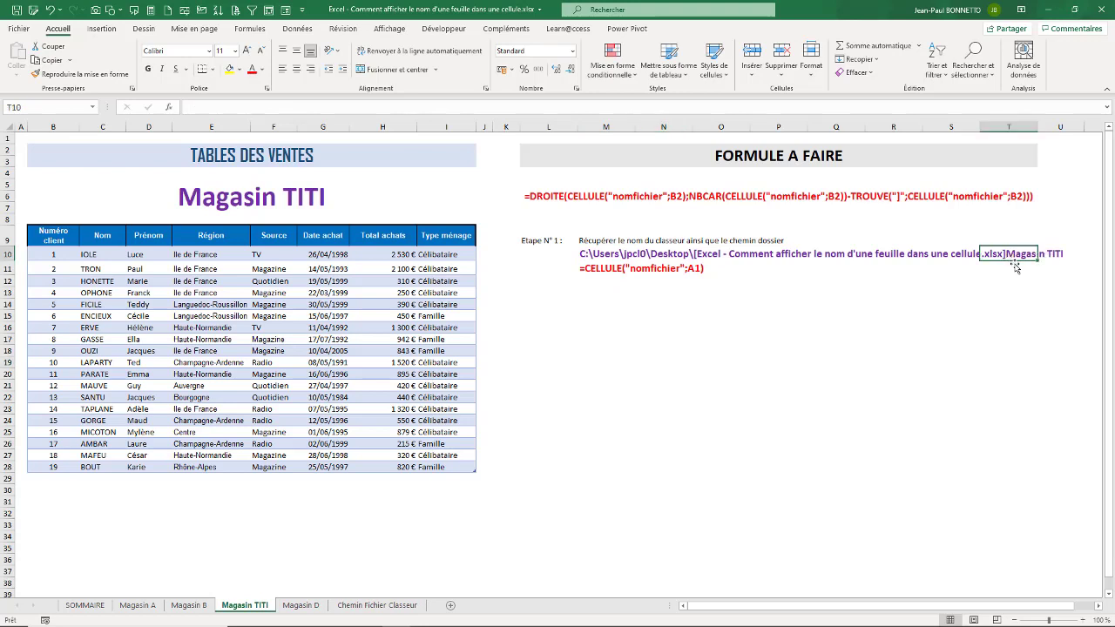
click(601, 254)
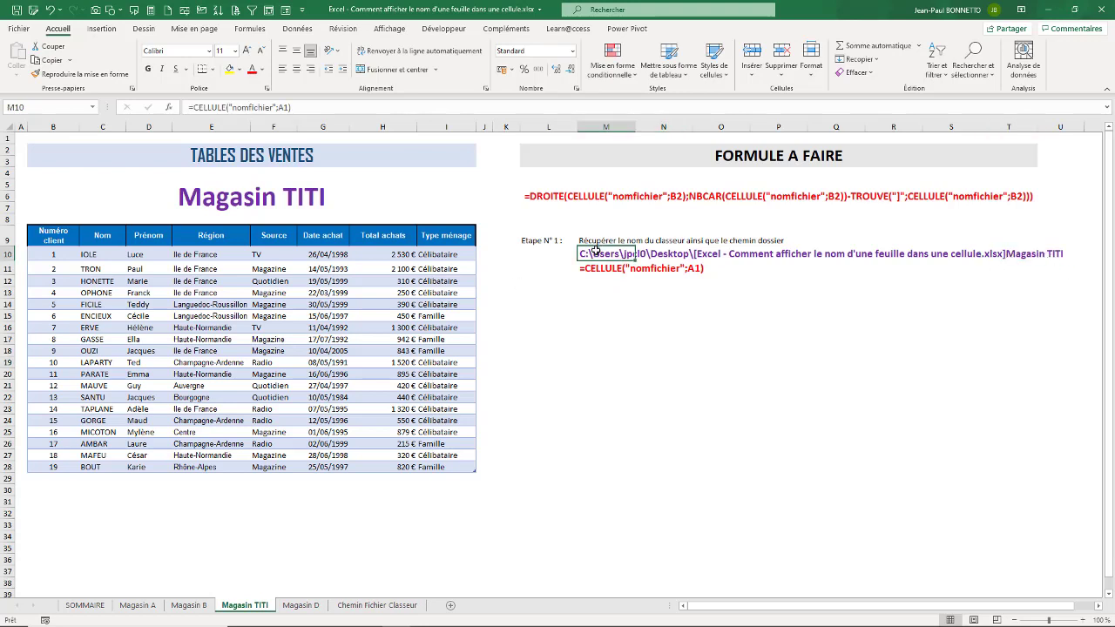
Step: Restore the sheet's name to Magasin C
double_click(259, 605)
click(259, 606)
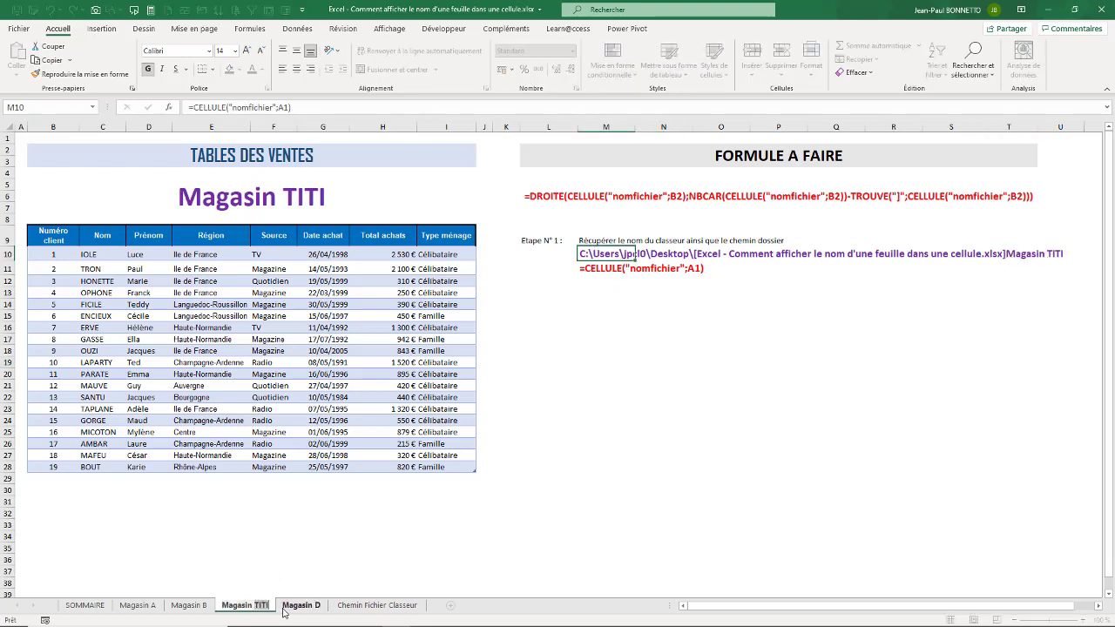
key(BackSpace)
key(BackSpace)
key(BackSpace)
key(BackSpace)
text(C)
click(613, 297)
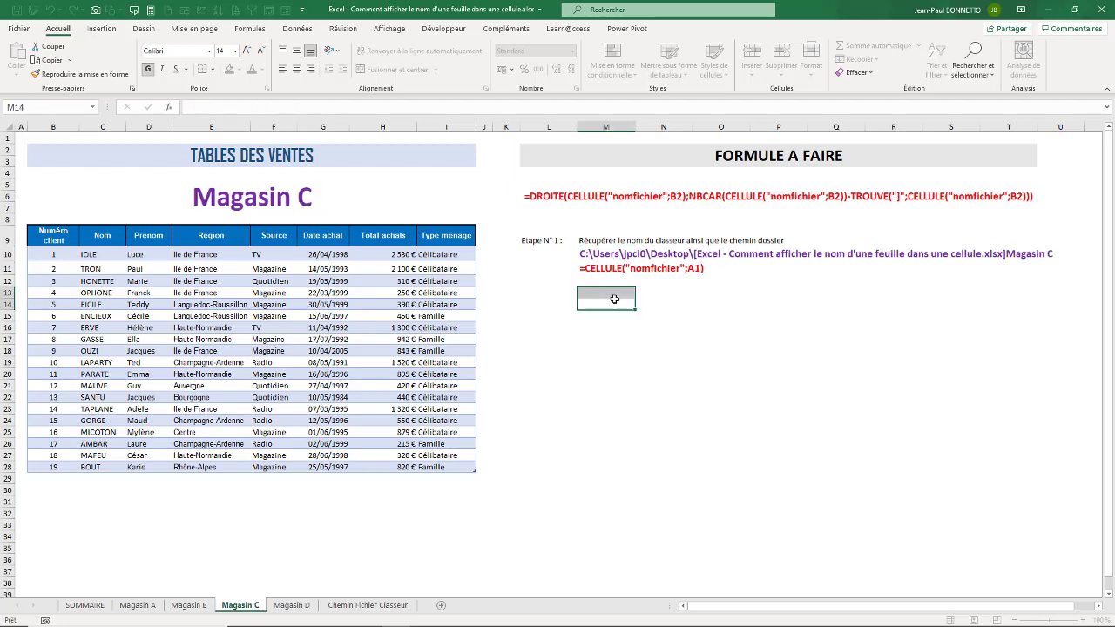
Step: Enter the label "Etape n° 2 :" in cell L13
click(536, 295)
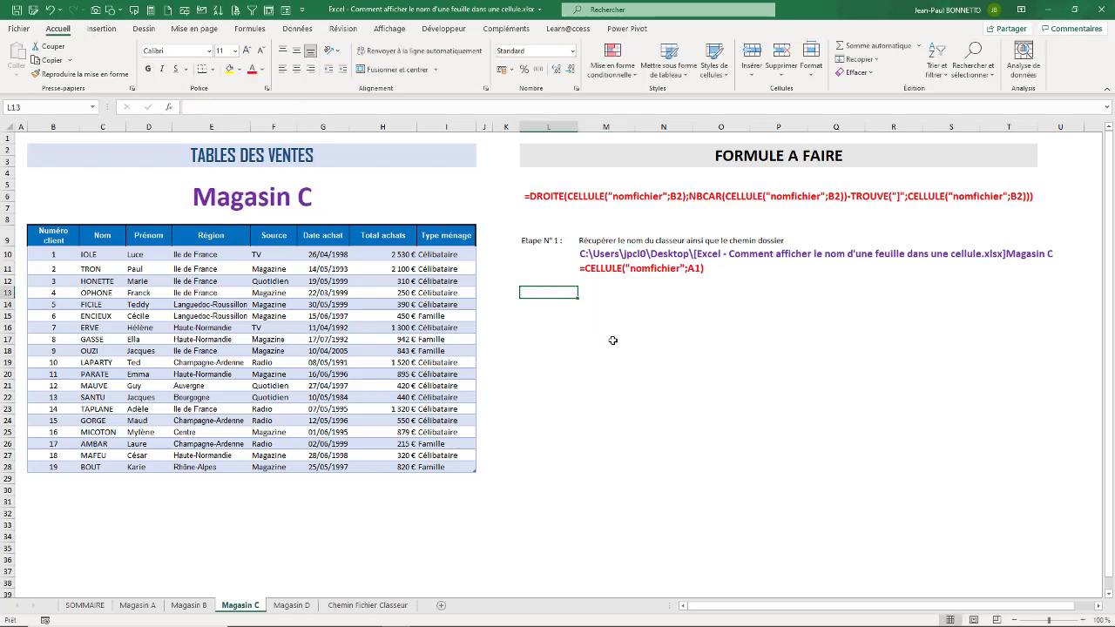
text(Etape n° 2 :)
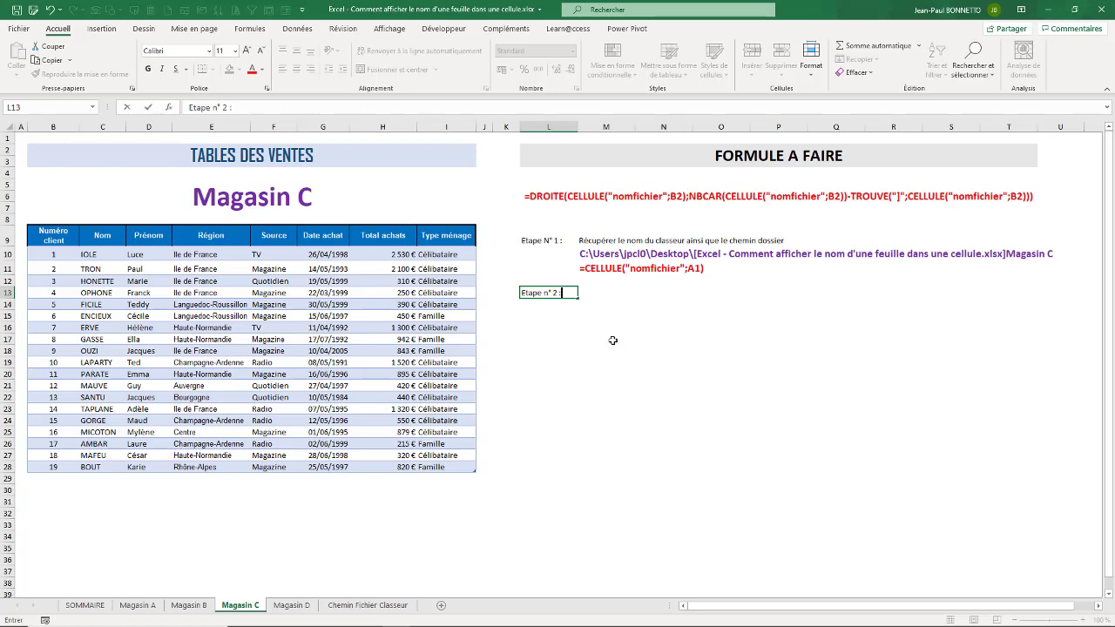
key(Tab)
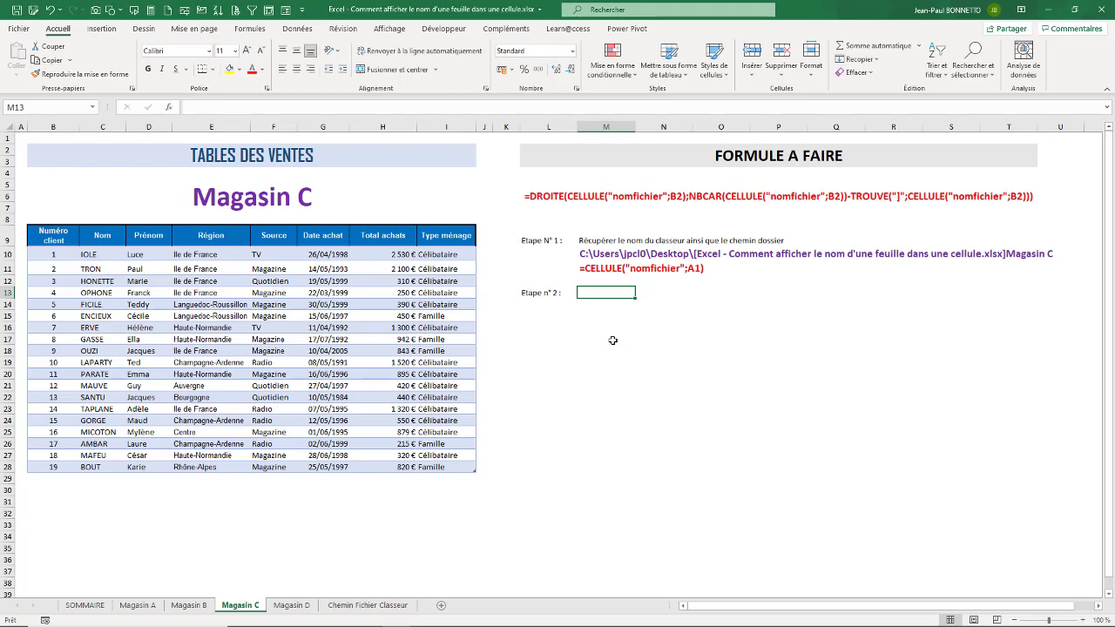
Step: Enter the description "On doit récupérer le nom de la feuille se trouvant à la fin de la chaine de texte" in M13
text(On doit réc)
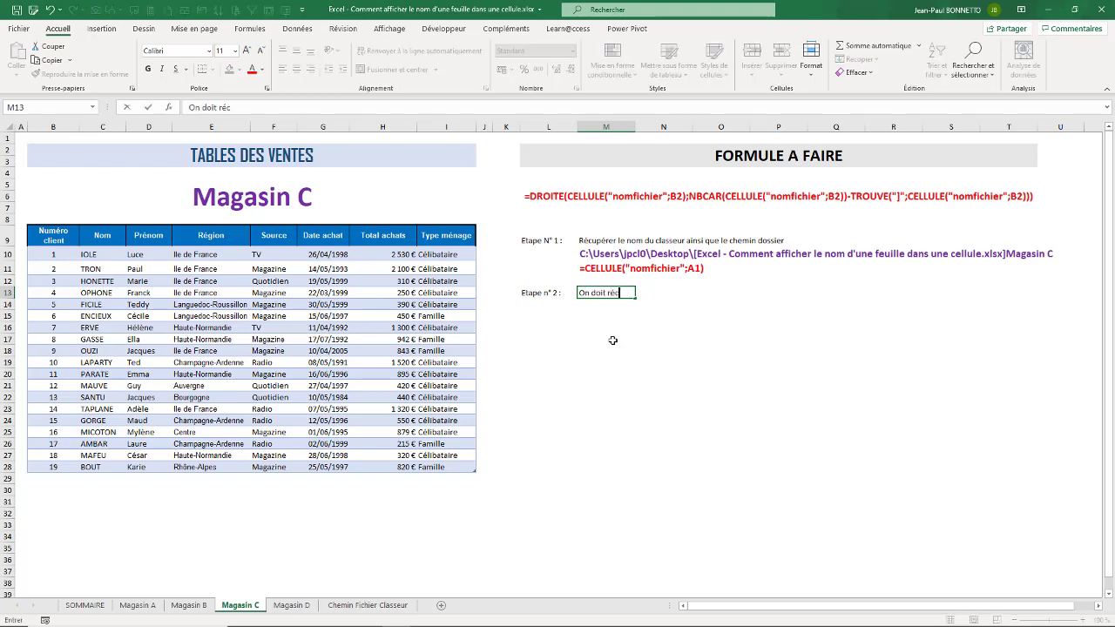
text(upérer le nom de la )
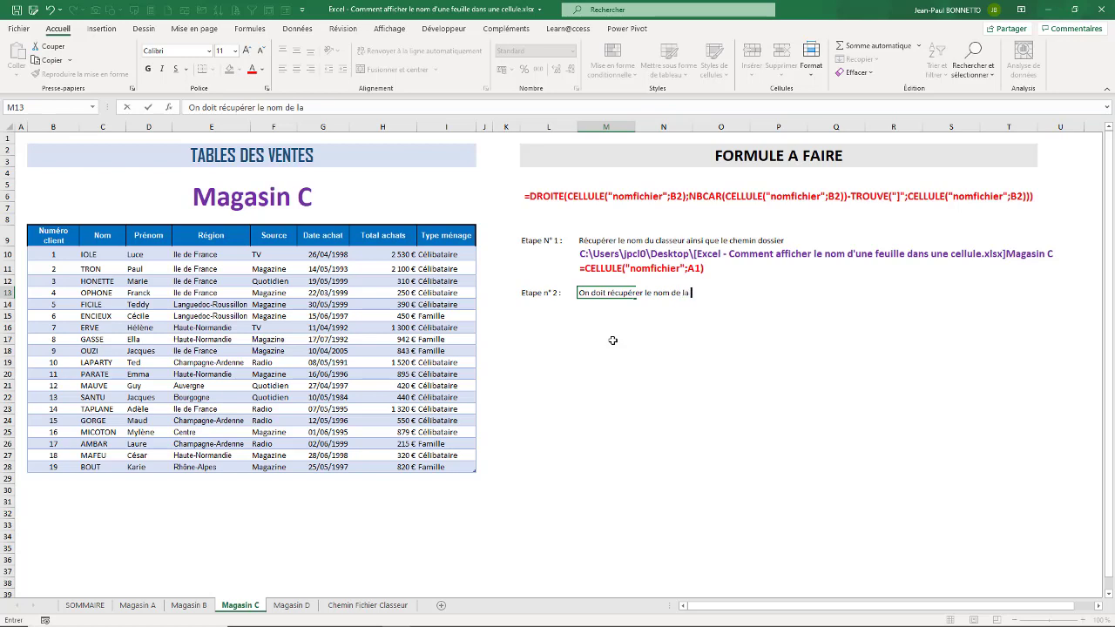
text(feuille se trouvant )
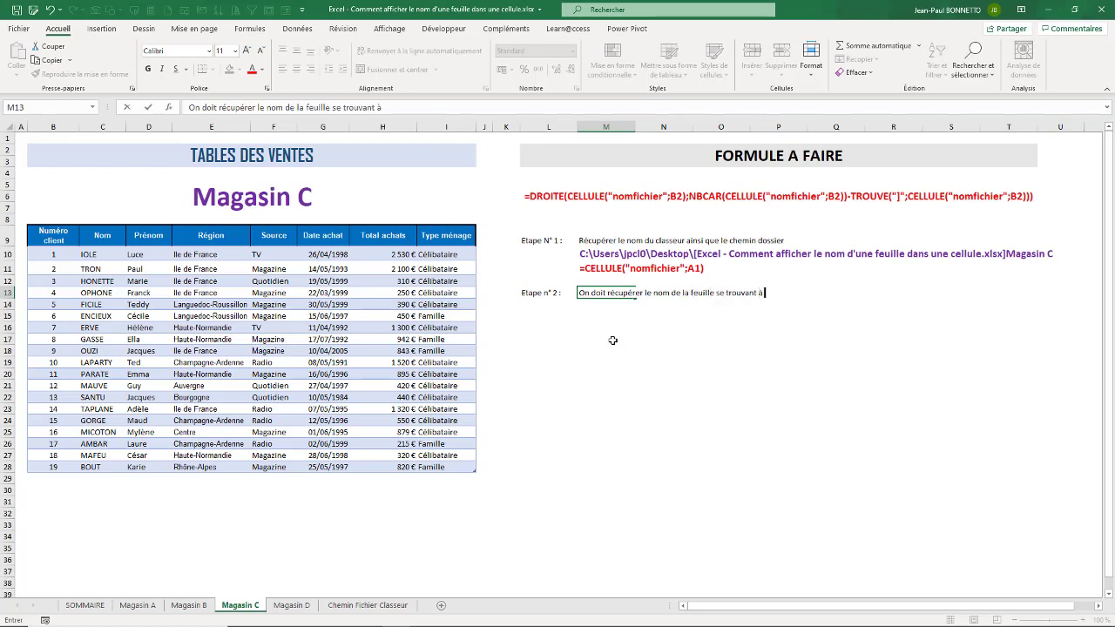
text(à lafin d)
key(BackSpace)
key(BackSpace)
text(de la chaine de texte)
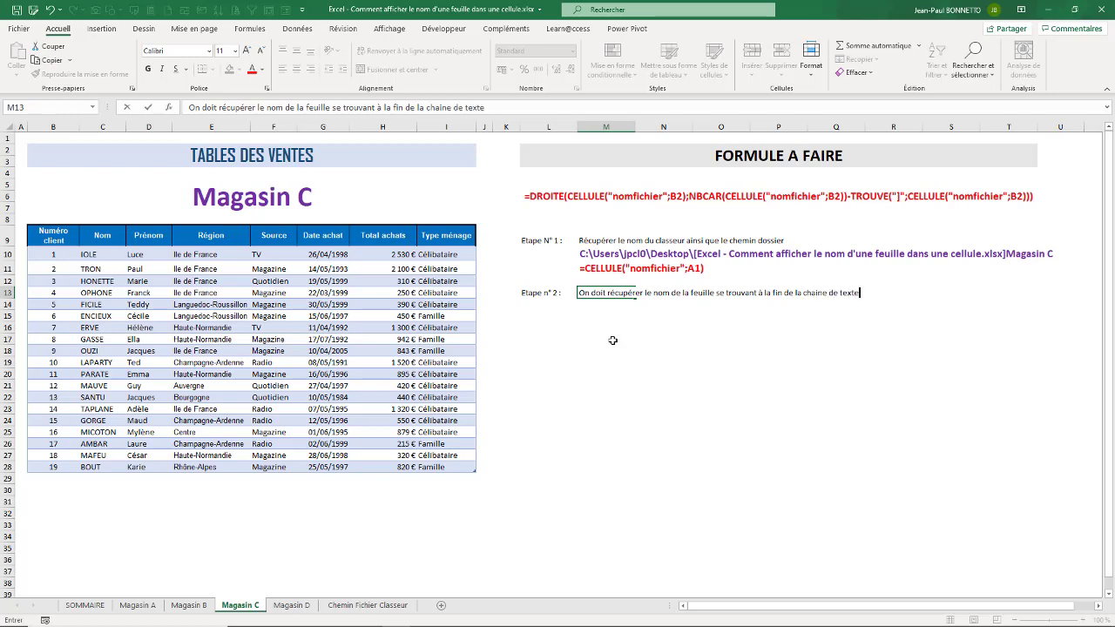
key(Left)
Step: Enter the label "Option 1 :" in cell L15
key(Down)
key(Down)
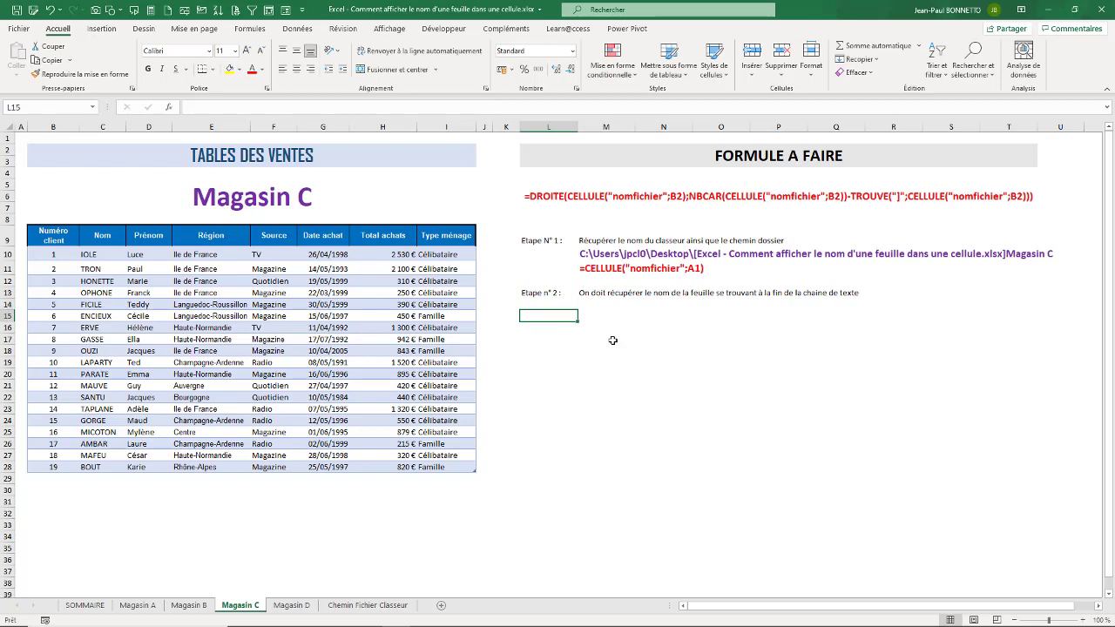
text(Option)
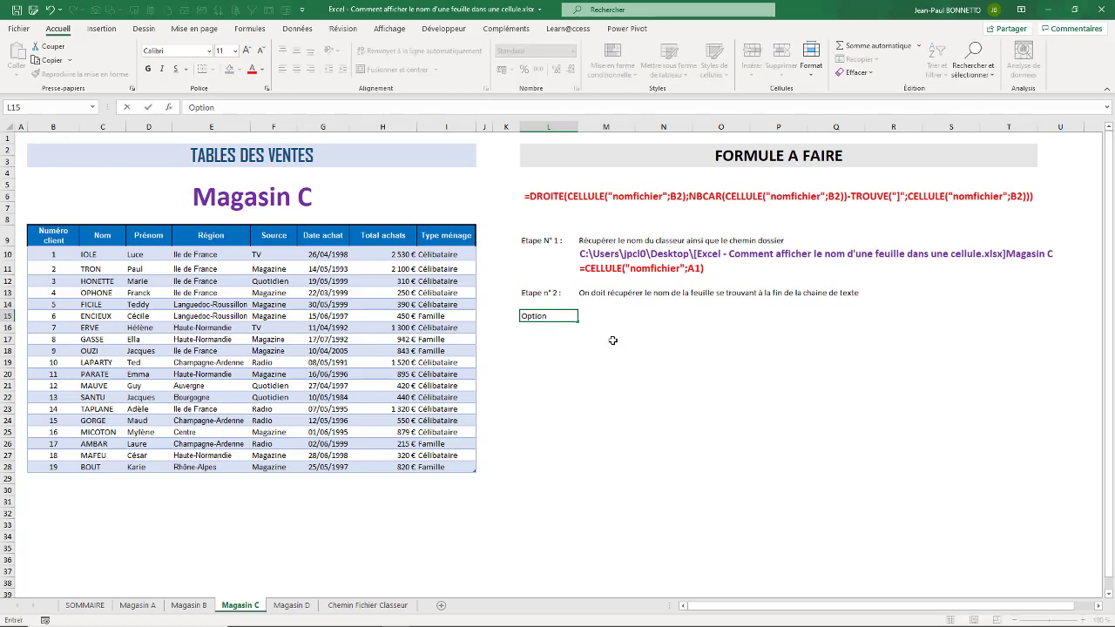
text( 1 :)
key(Right)
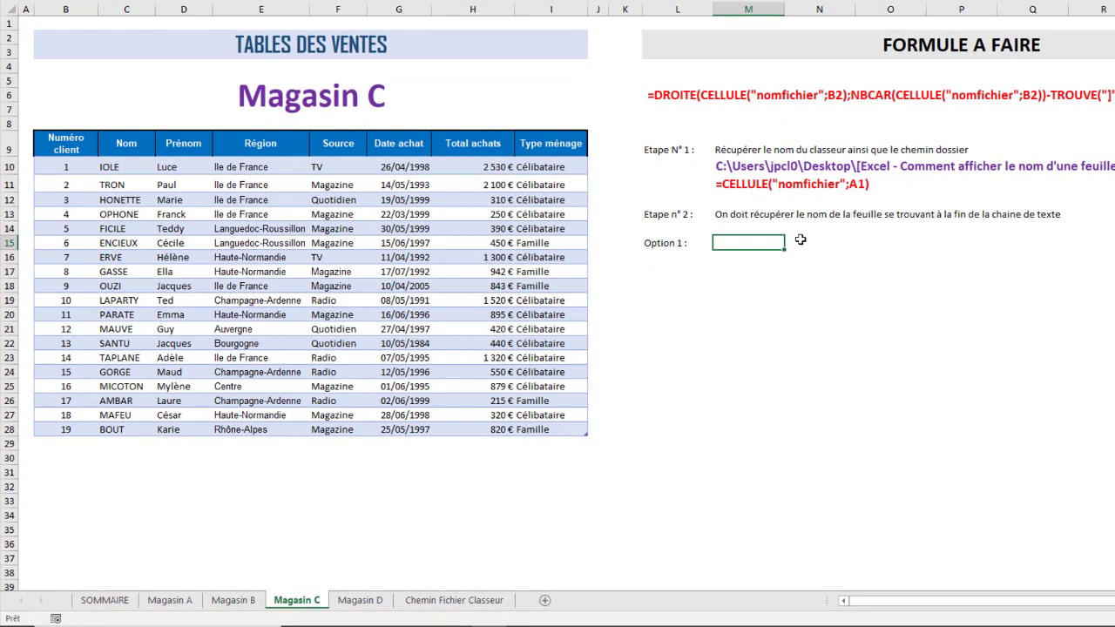
Step: Enter a DROITE formula in M15 that extracts the last 9 characters of the text in M10
text(=DOI)
key(BackSpace)
key(BackSpace)
text(ROITE)
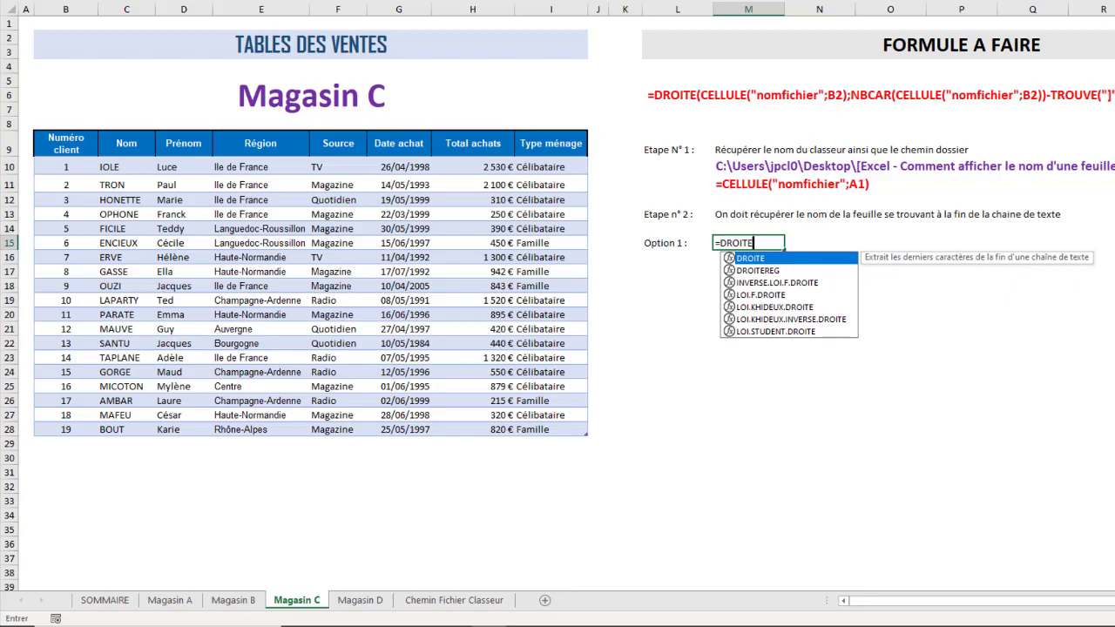
text(()
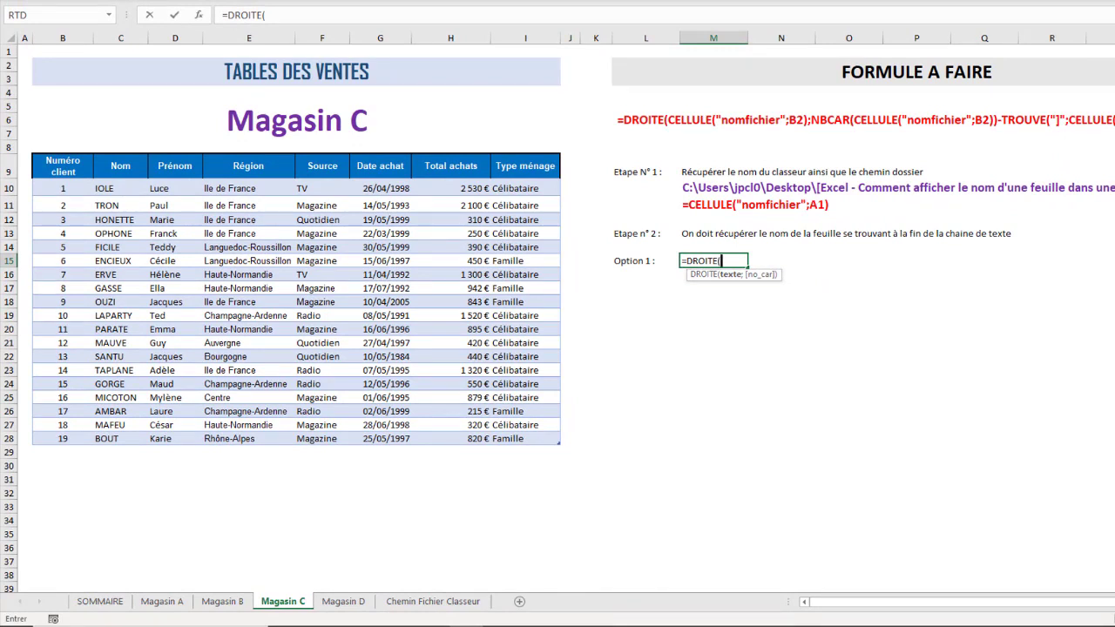
click(697, 190)
text(;)
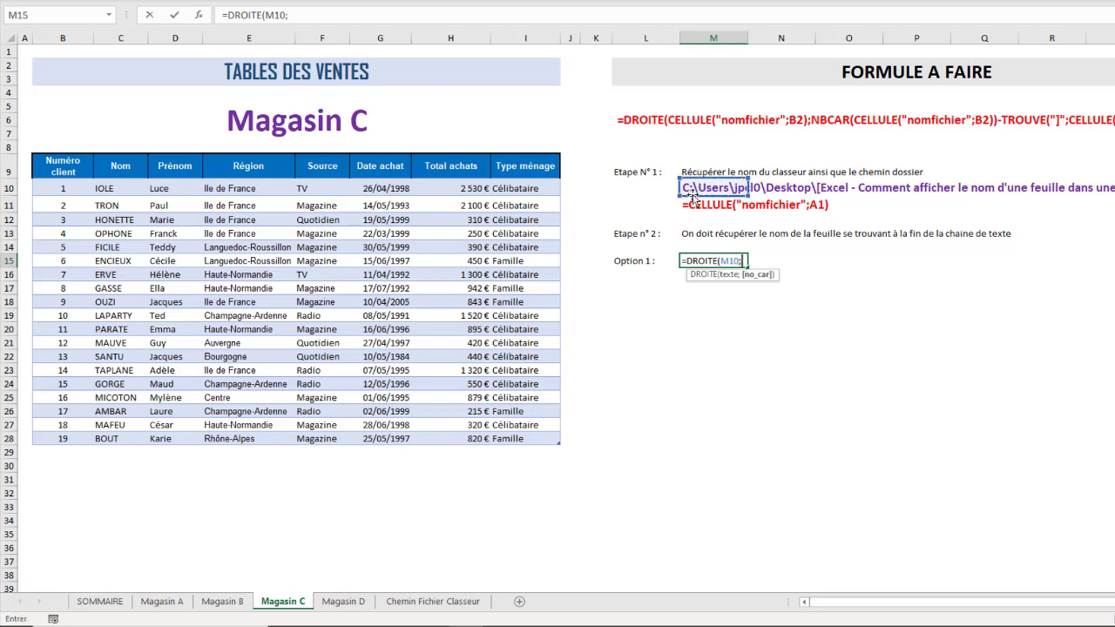
click(199, 15)
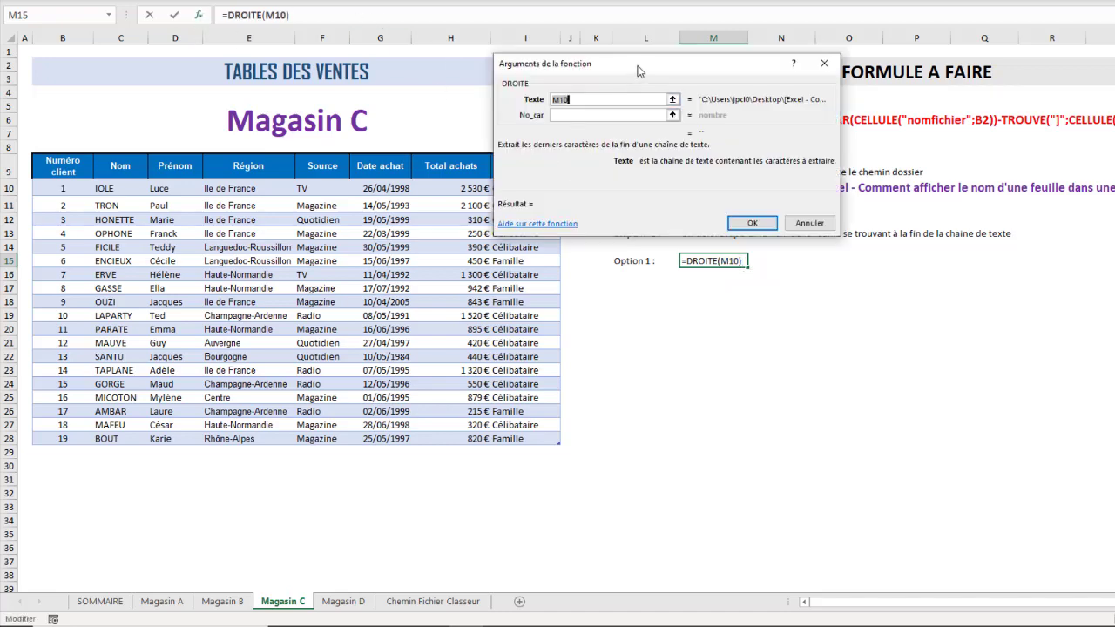
drag(641, 70, 729, 309)
key(Tab)
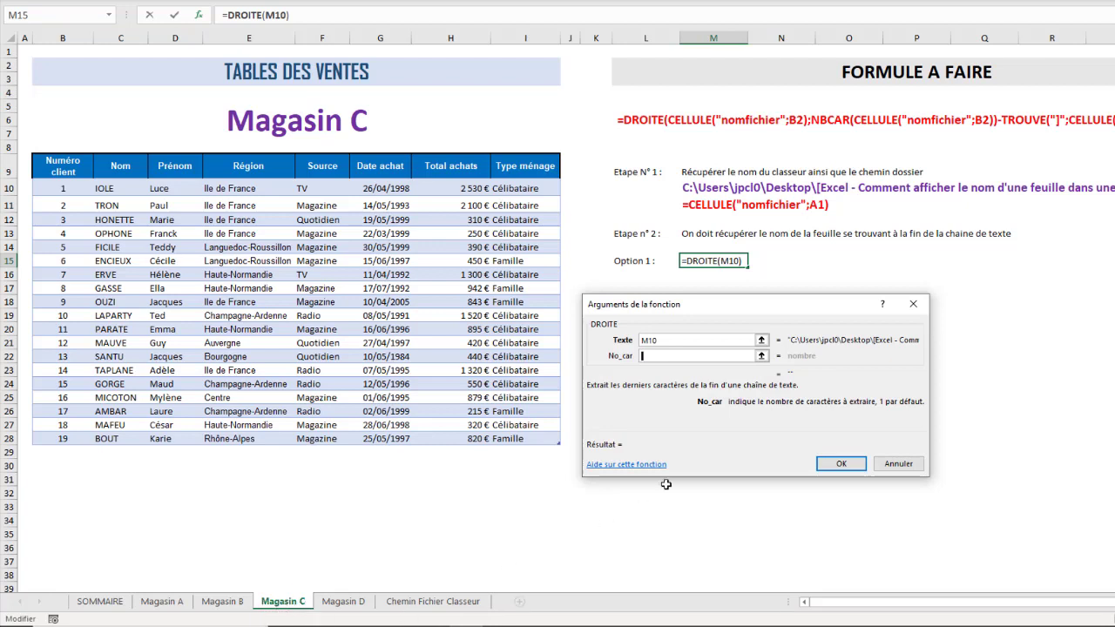
text(9)
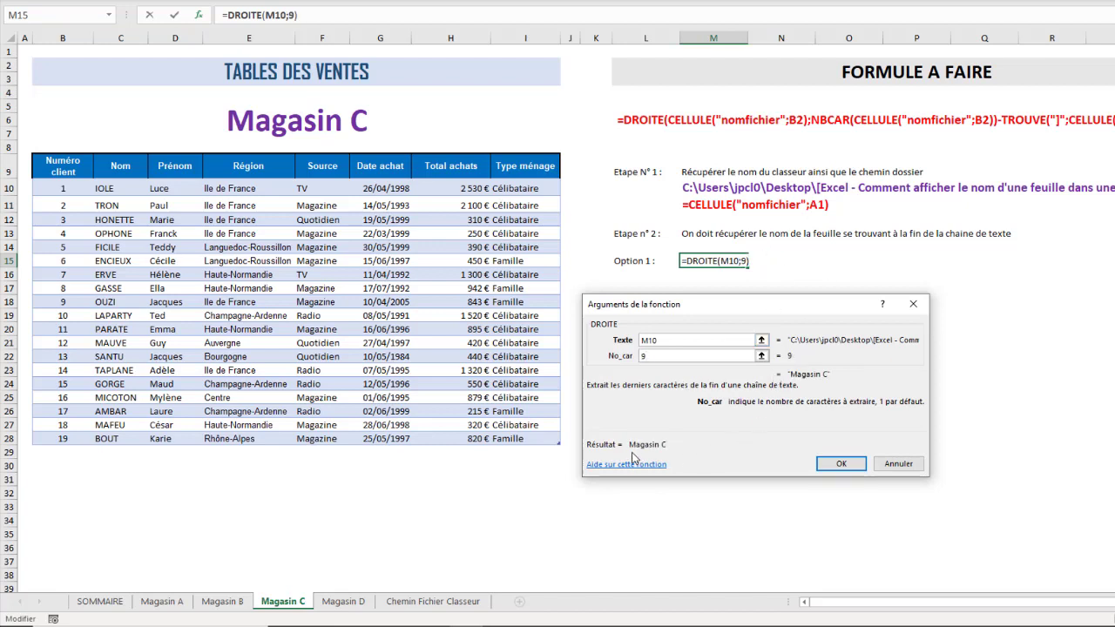
click(837, 463)
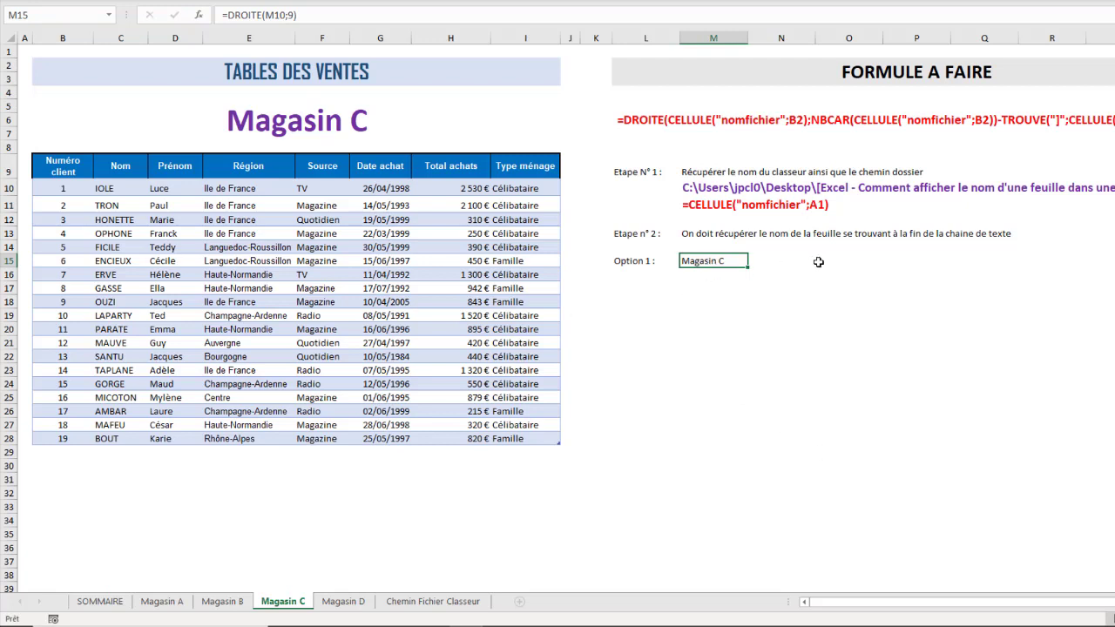
Step: Rename the Magasin C sheet as Magasin E to test the formula
click(302, 602)
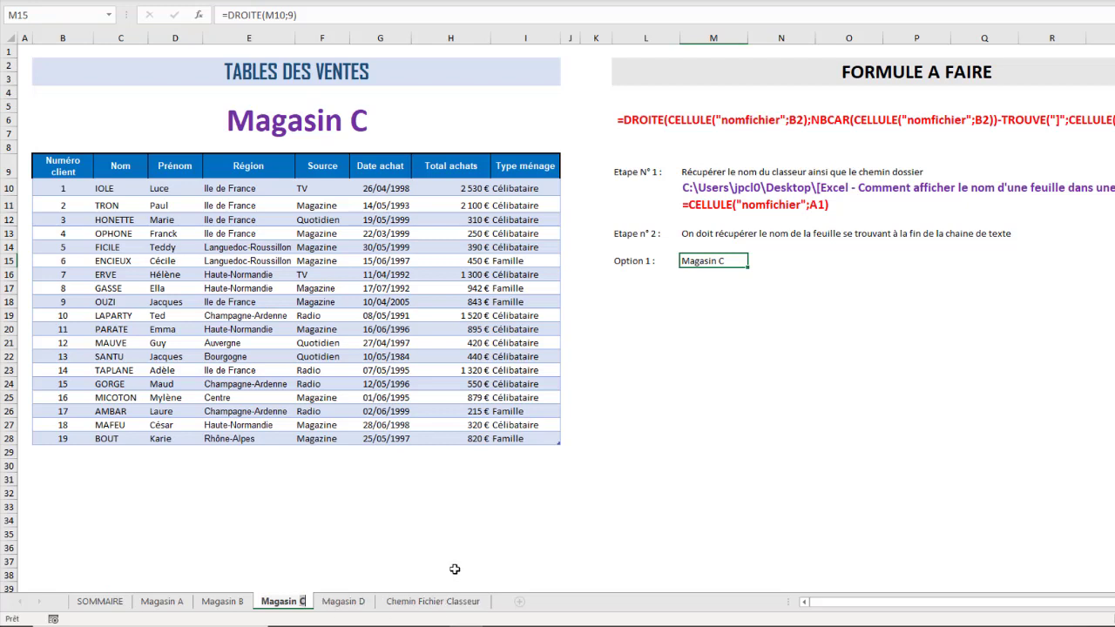
text(E)
key(Return)
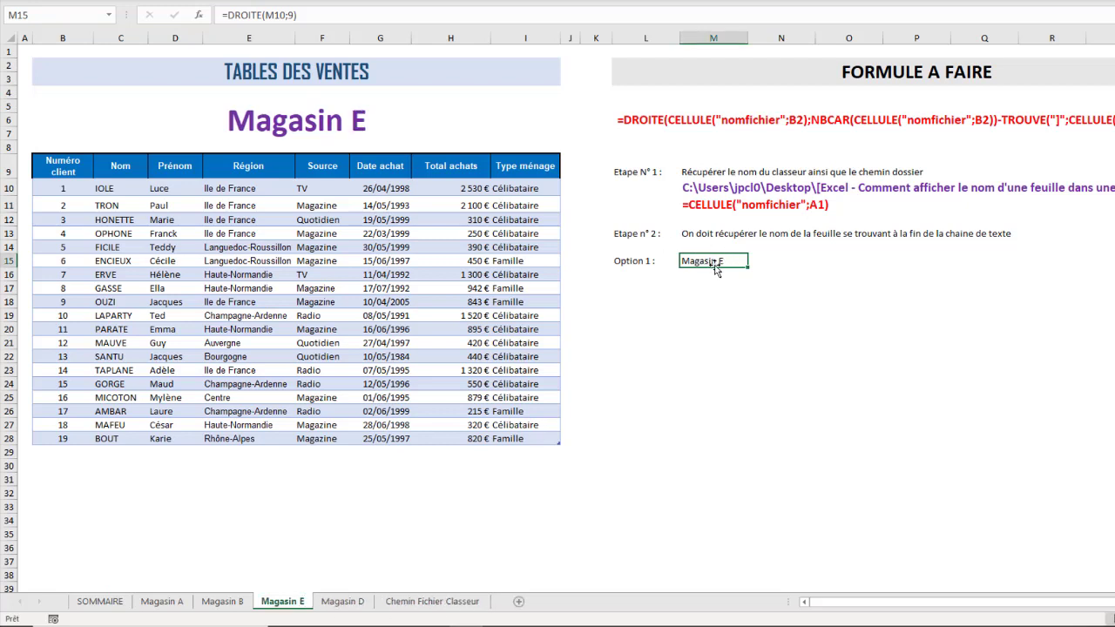
Step: Change the renamed sheet's name back to Magasin C
double_click(300, 603)
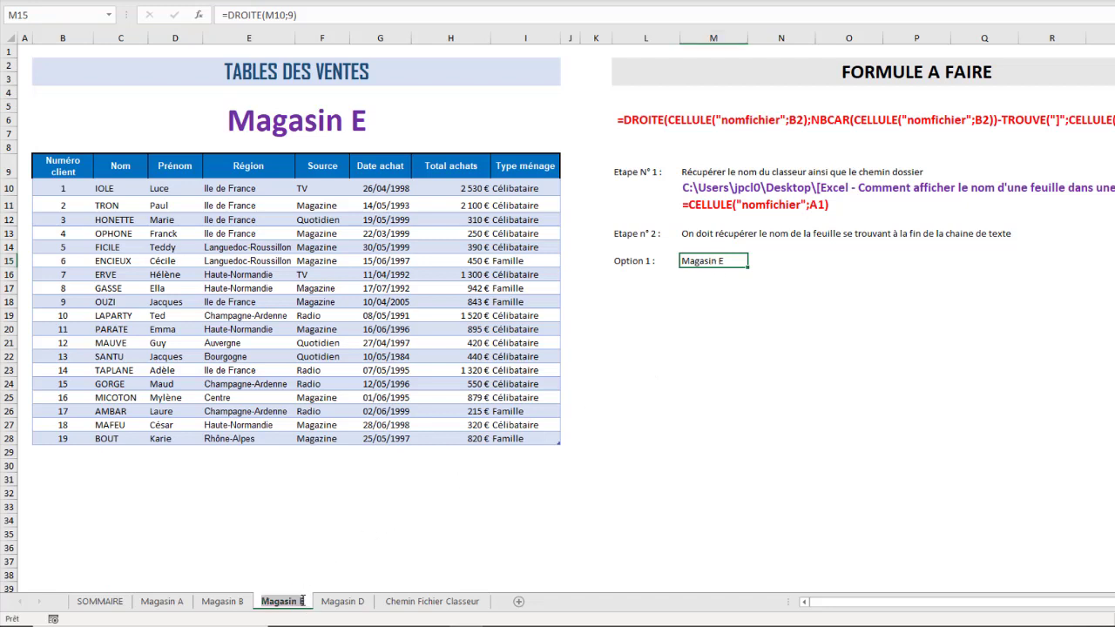
key(Return)
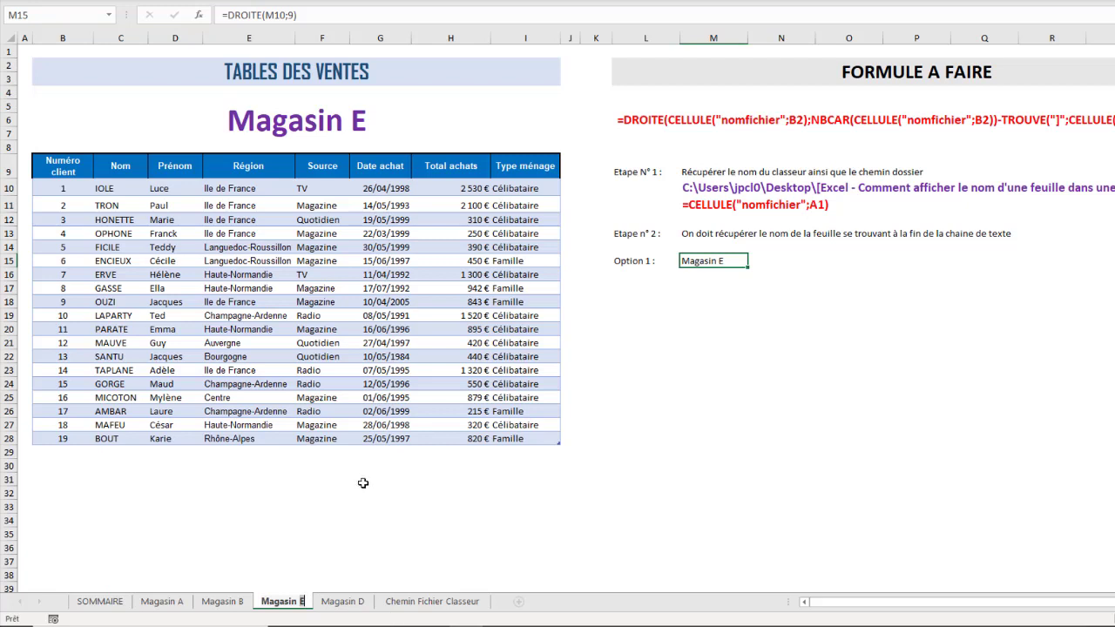
text(C)
click(718, 288)
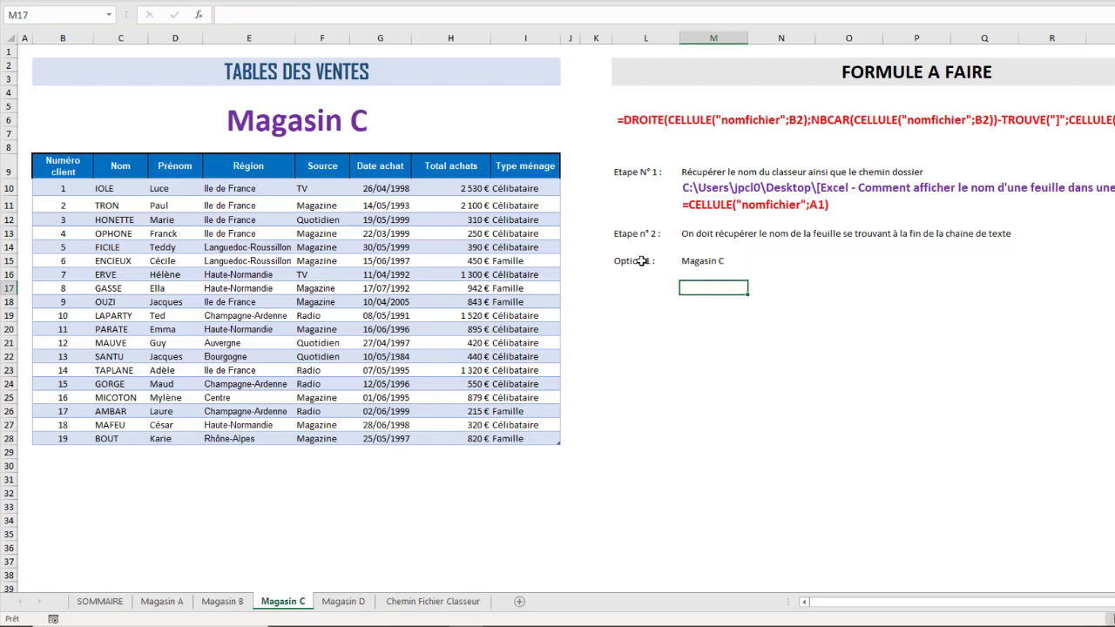
Step: Copy the formatting of the path cell M10 onto the Option 1 result in M15
click(642, 261)
click(710, 263)
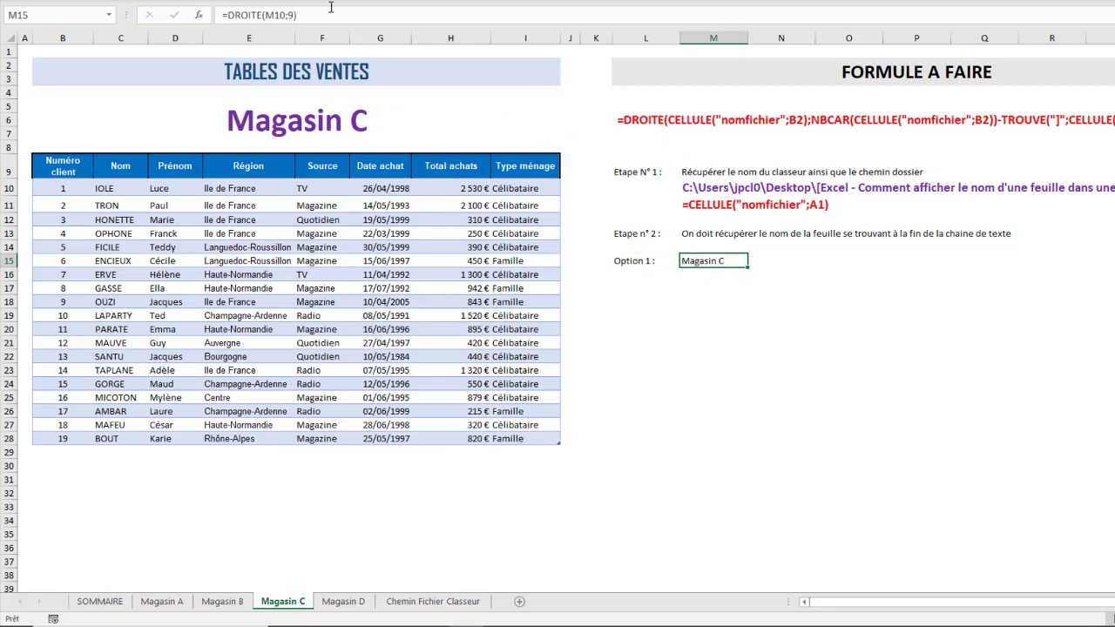
click(687, 189)
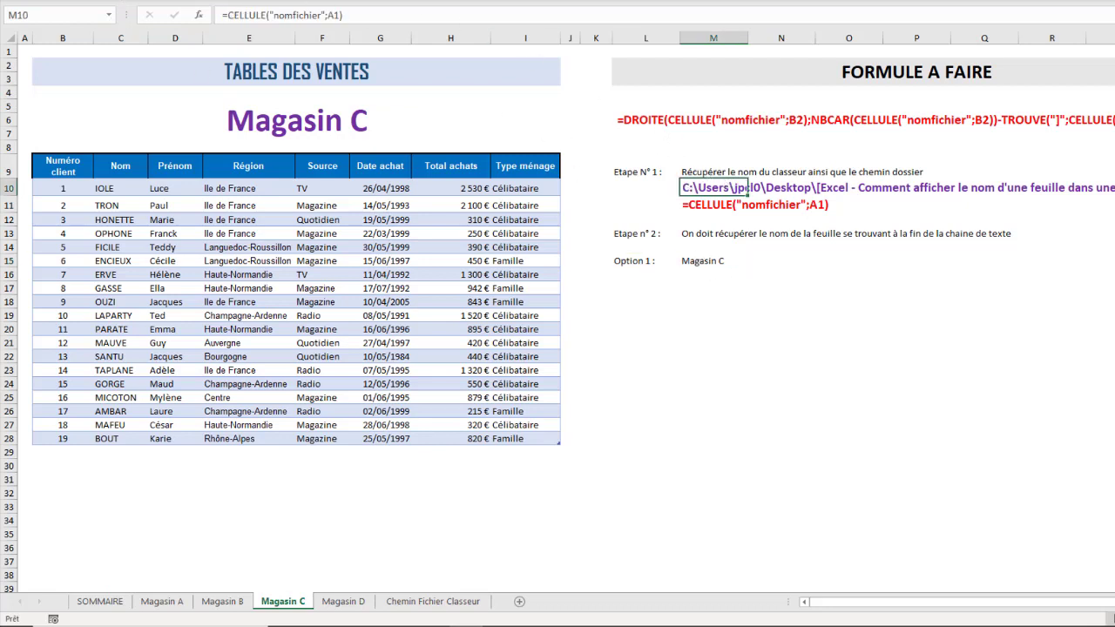
click(52, 0)
click(708, 261)
click(727, 278)
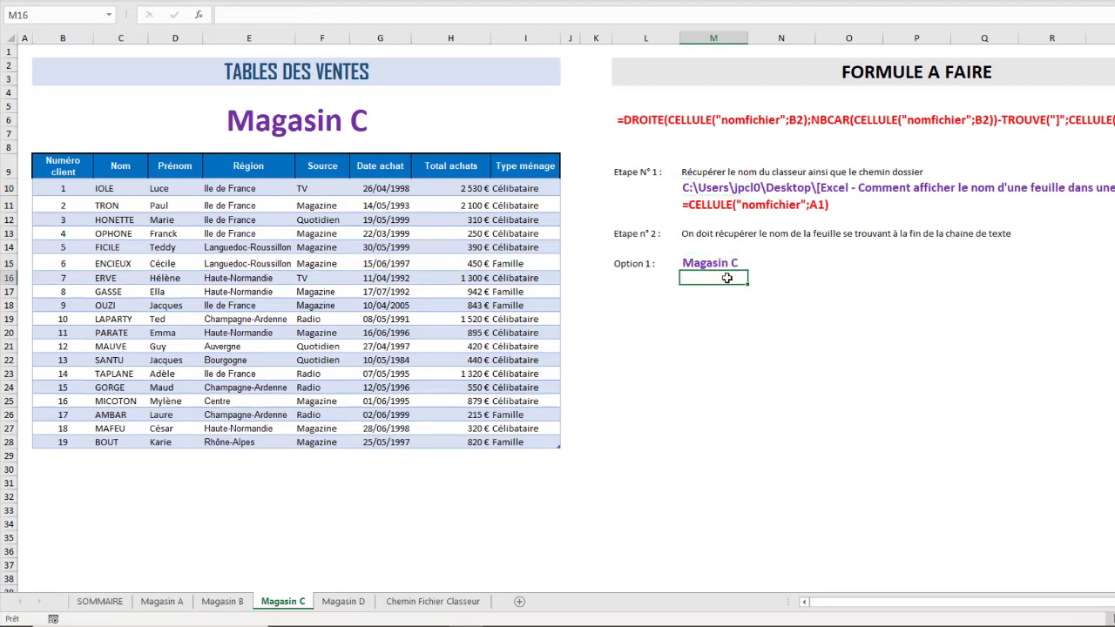
Step: Copy the formula-text cell M11 into M16 to show the formula used in M15
click(702, 206)
key(ctrl+c)
click(697, 280)
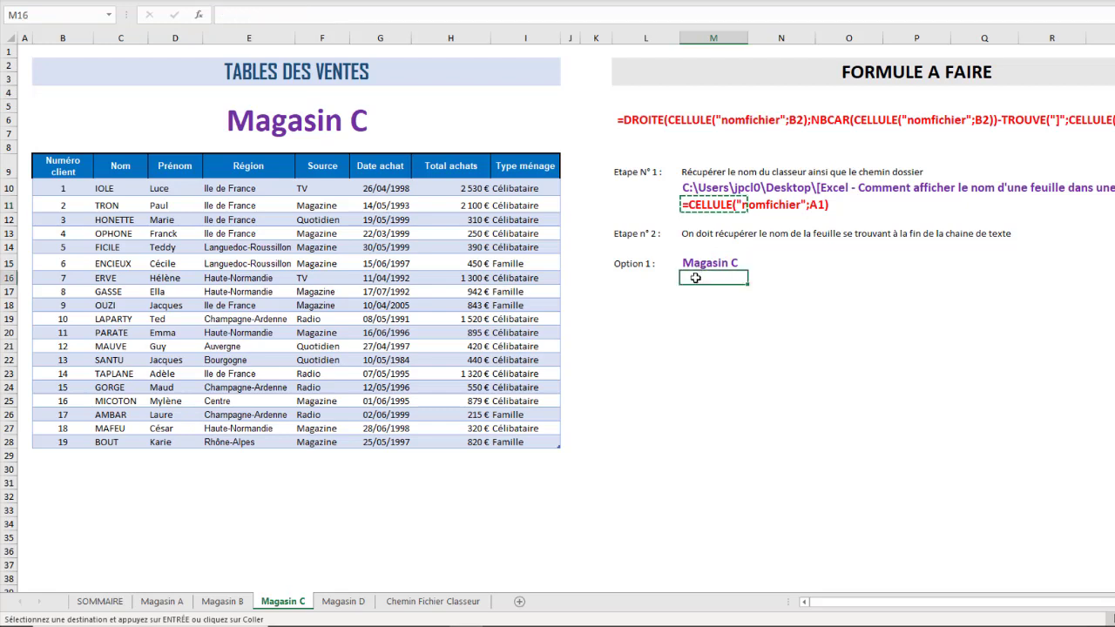
key(ctrl+v)
click(833, 286)
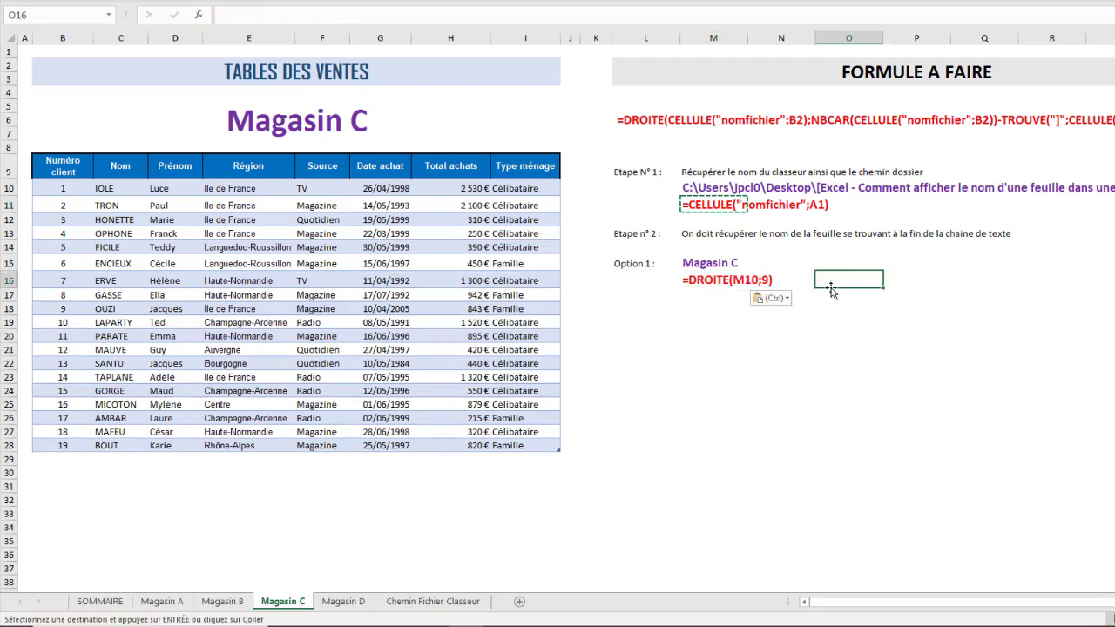
drag(700, 281, 716, 293)
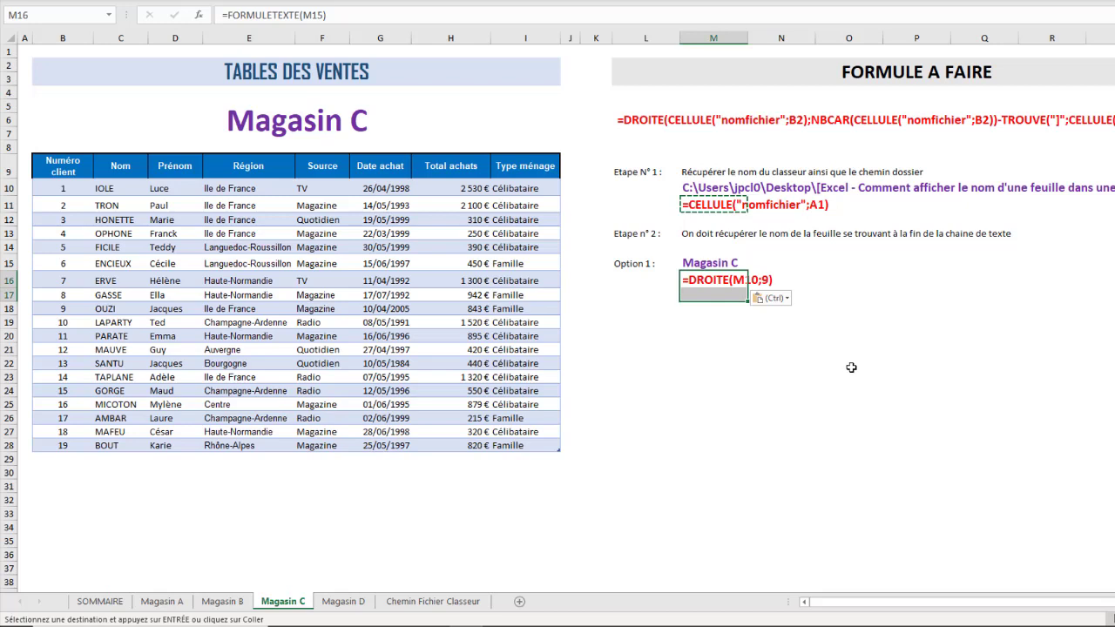
Step: Enter the label "Option 2 :" in cell L18
click(632, 309)
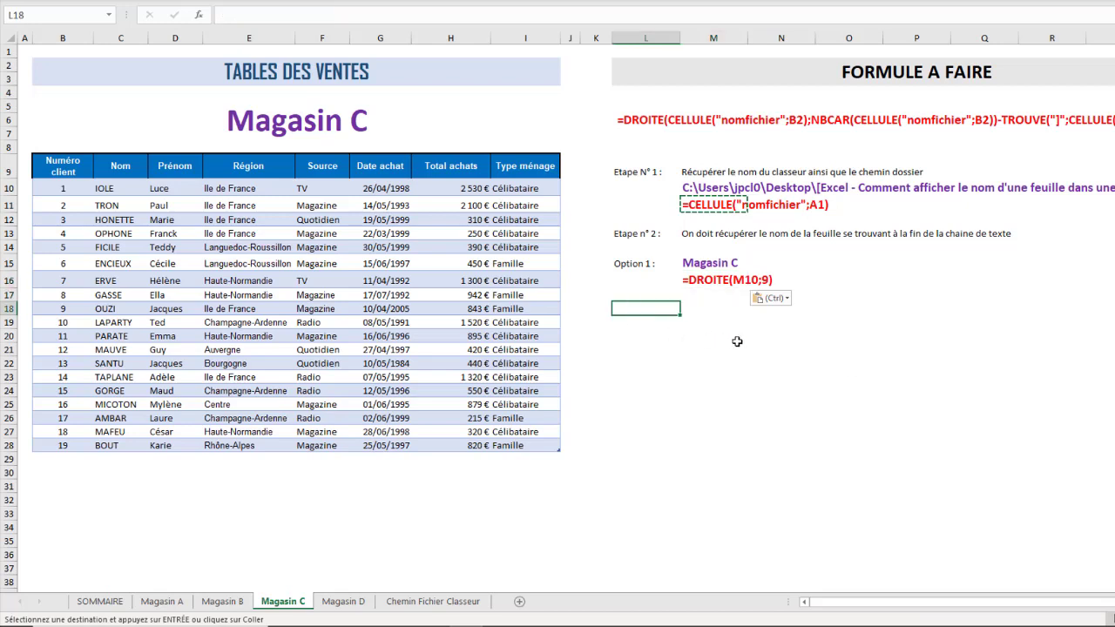
text(Option )
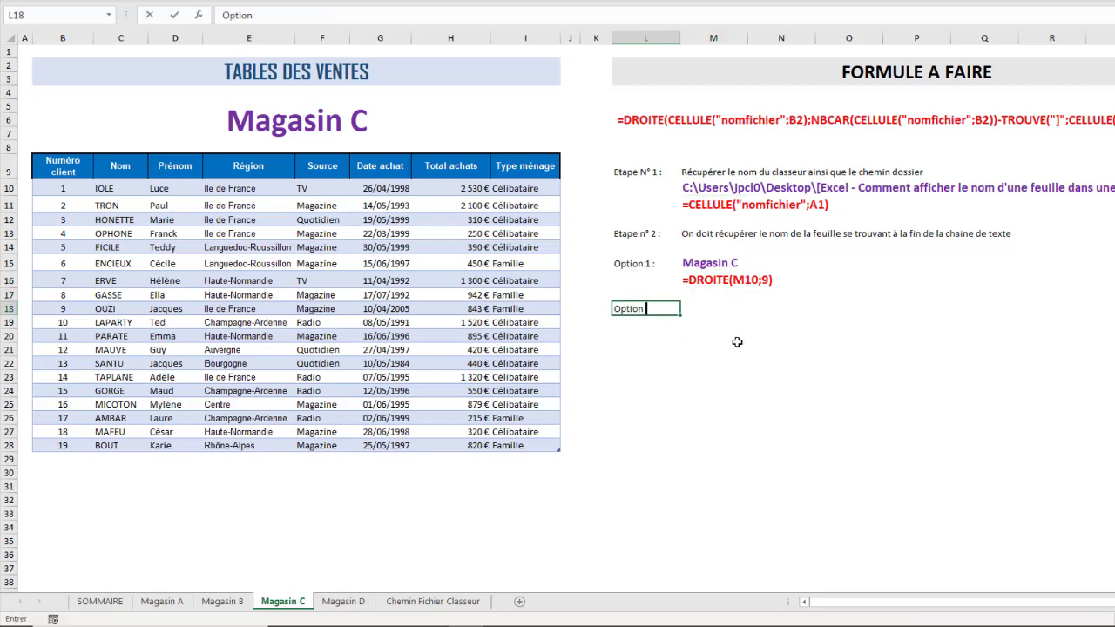
text(2 :)
key(Tab)
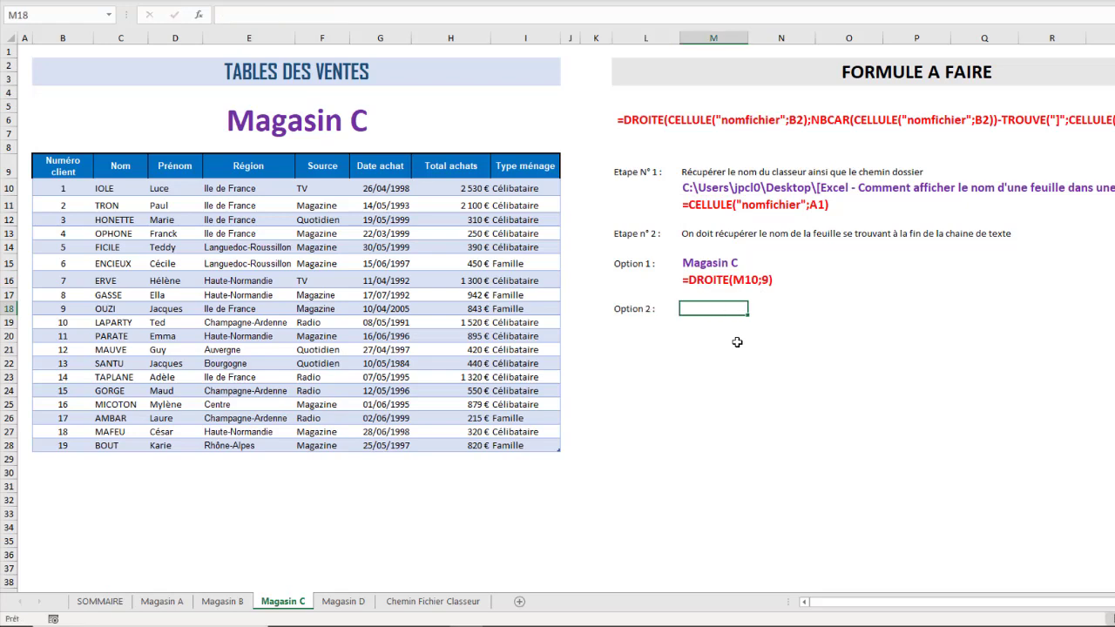
Step: Enter the description "Il va falloir connaitre le nombre de caractères se trouvant derrière le dernier crochet ]" in M18
text(D)
key(BackSpace)
text(Il va)
text(fallo)
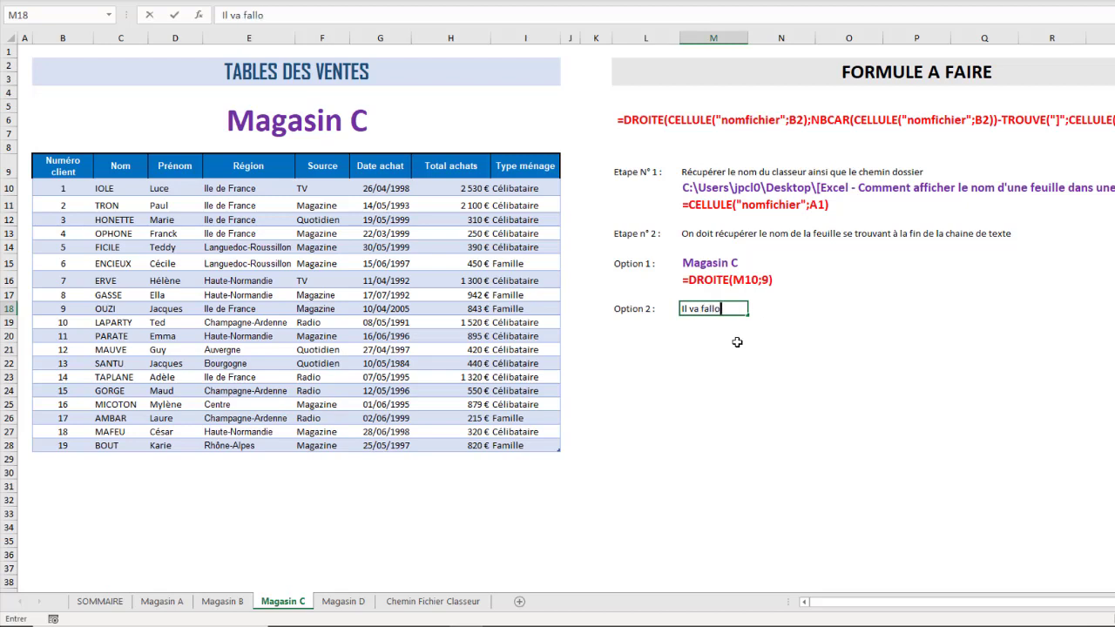
text(ir connaitre le nomvre)
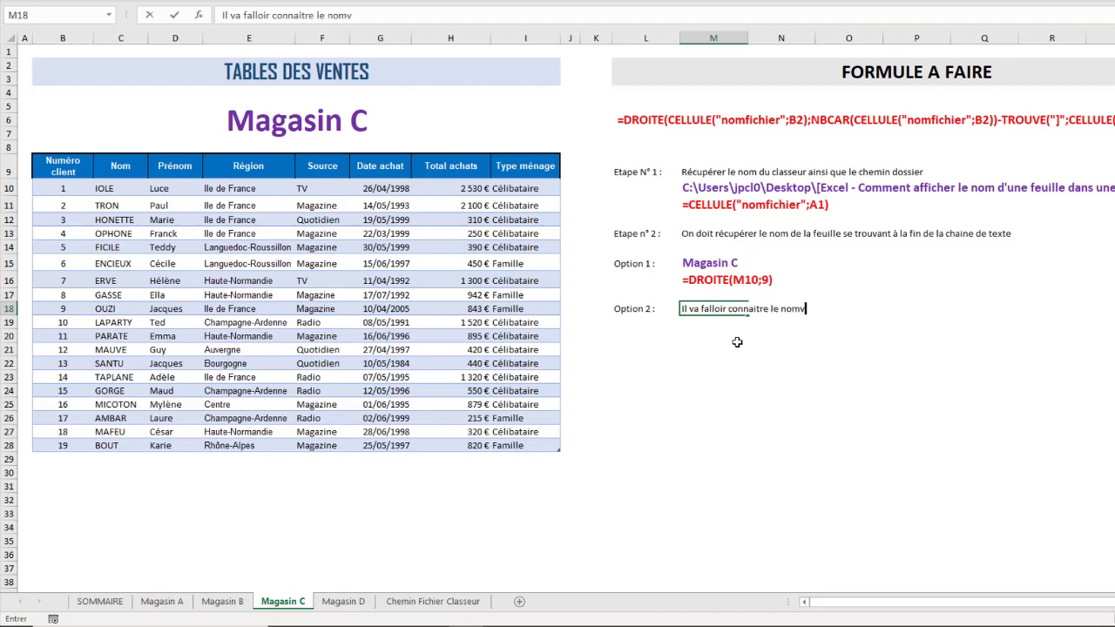
key(BackSpace)
key(BackSpace)
key(BackSpace)
key(BackSpace)
text(lbre de c)
key(BackSpace)
key(BackSpace)
key(BackSpace)
key(BackSpace)
key(BackSpace)
key(BackSpace)
text(mbre de caractère)
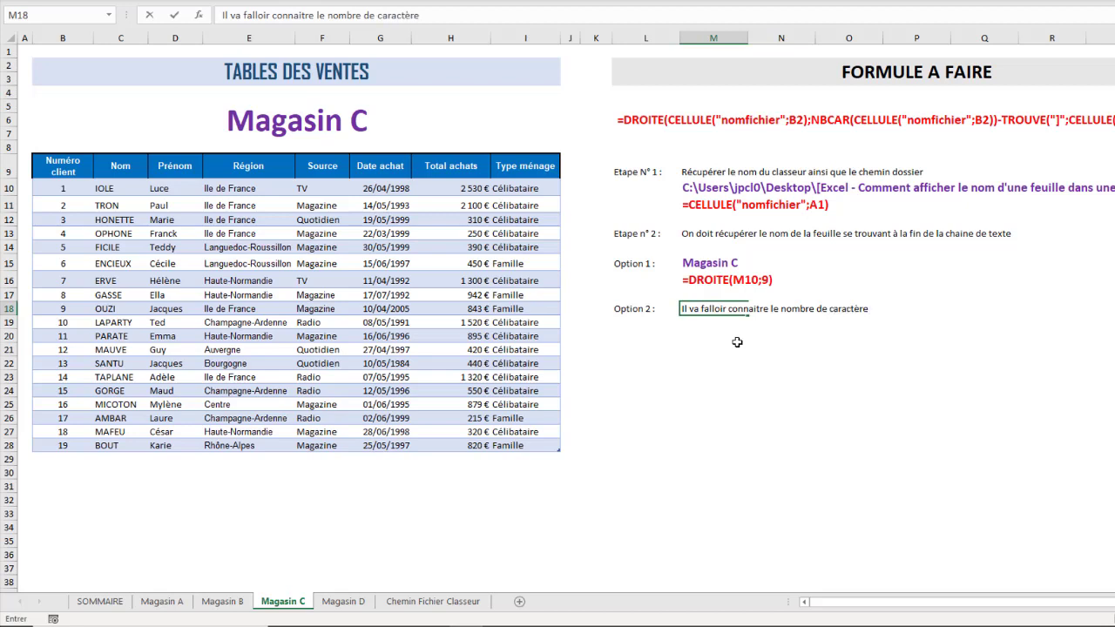
text(s se trouvant derrière l)
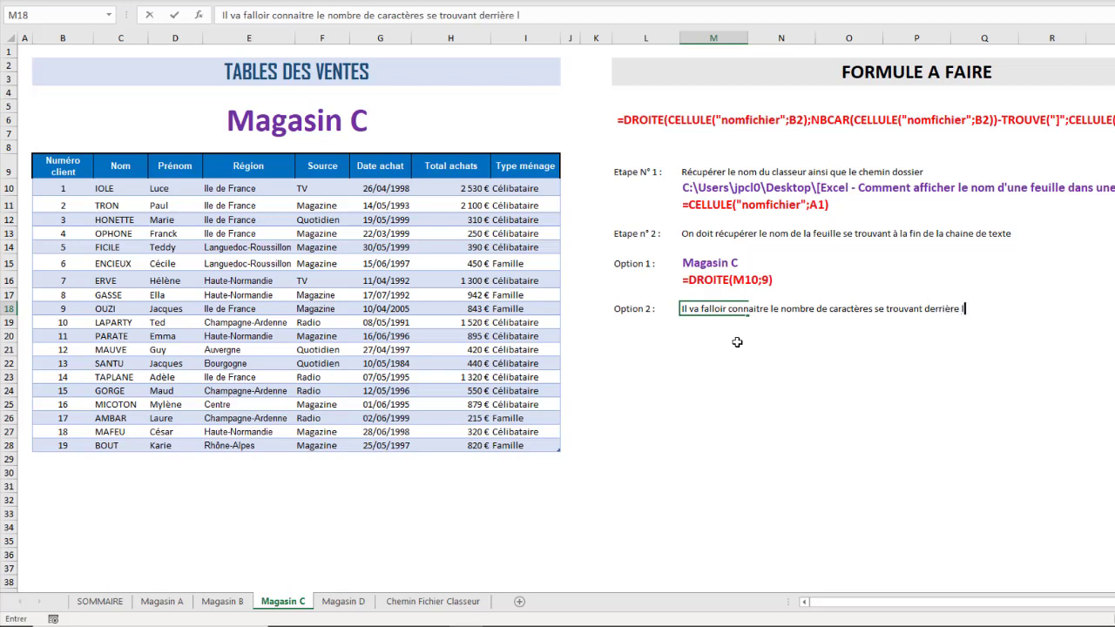
text(e dernier crocher )
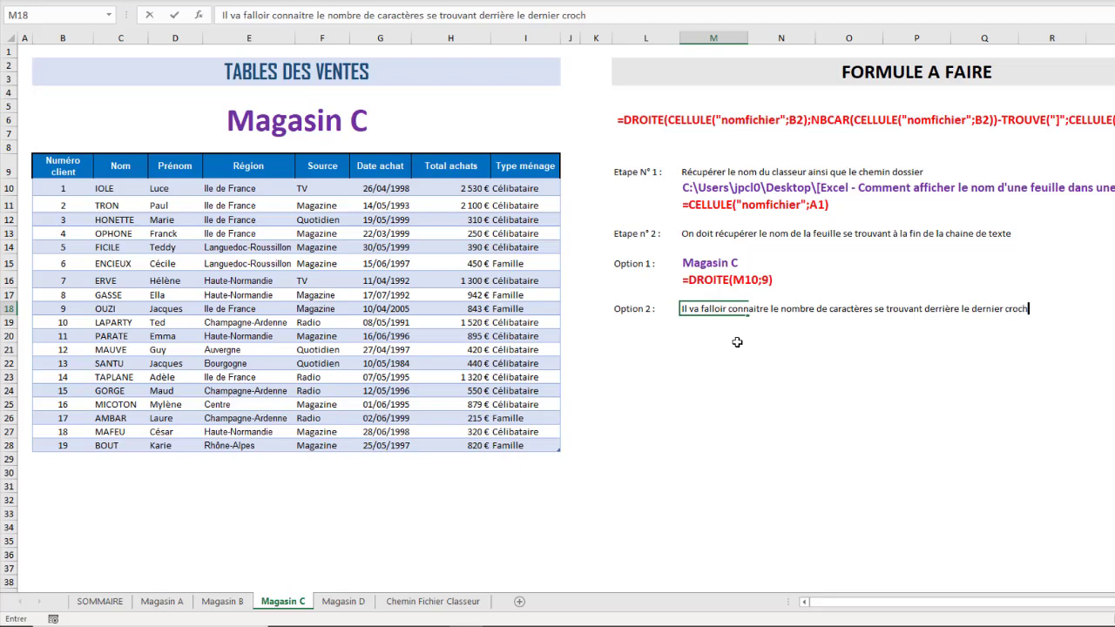
text(y )
text(])
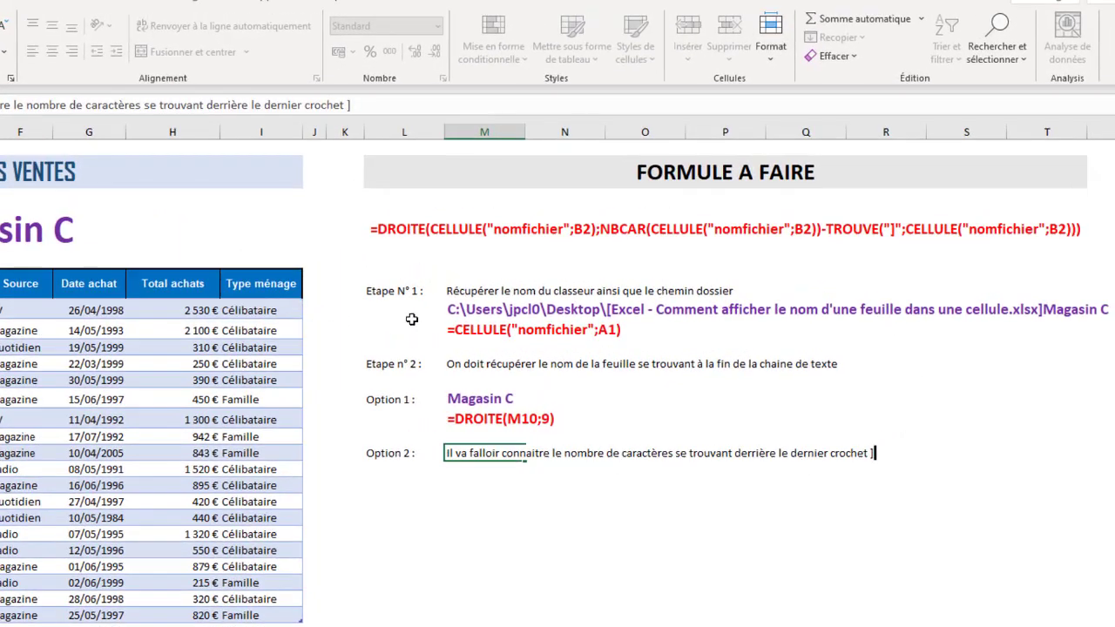
click(468, 313)
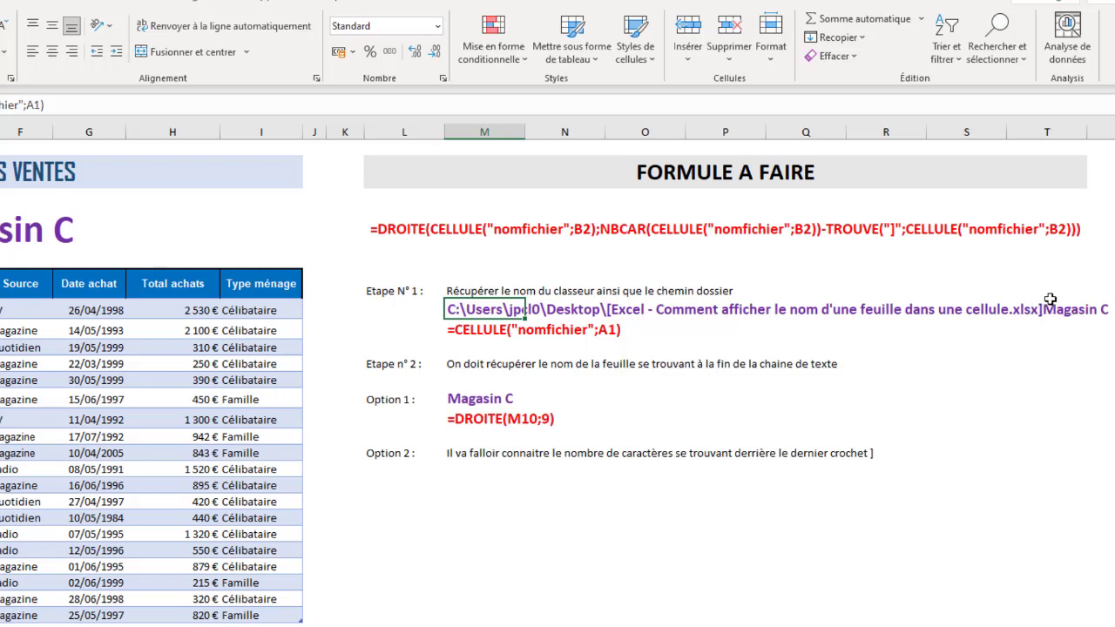
Step: Enter the item number "1." in cell L20 below the Option 2 label
click(469, 471)
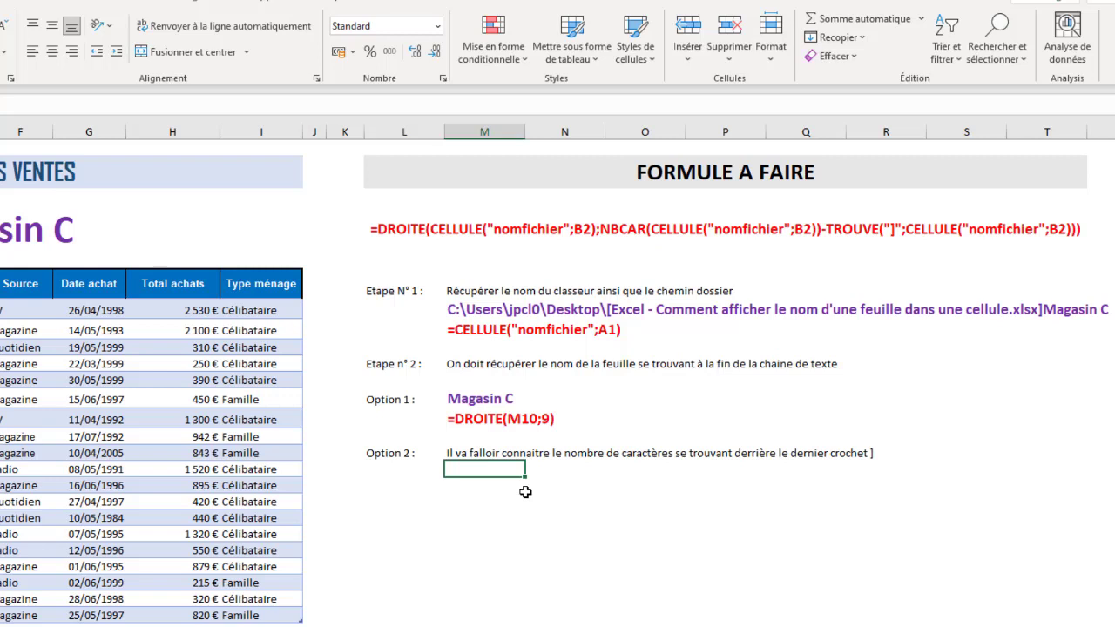
click(408, 484)
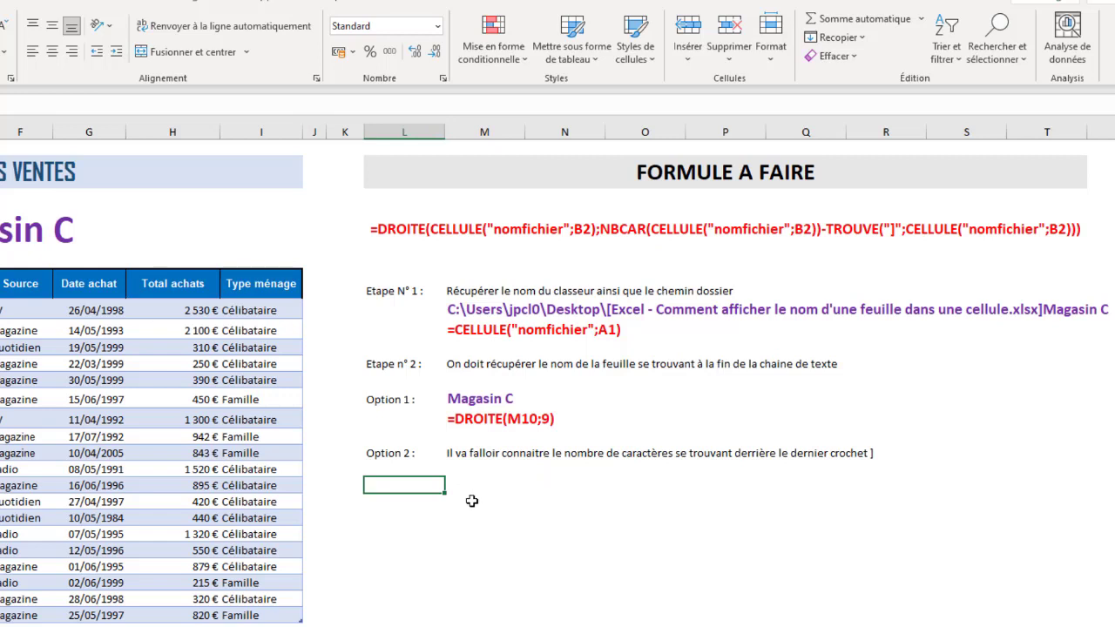
text(1.)
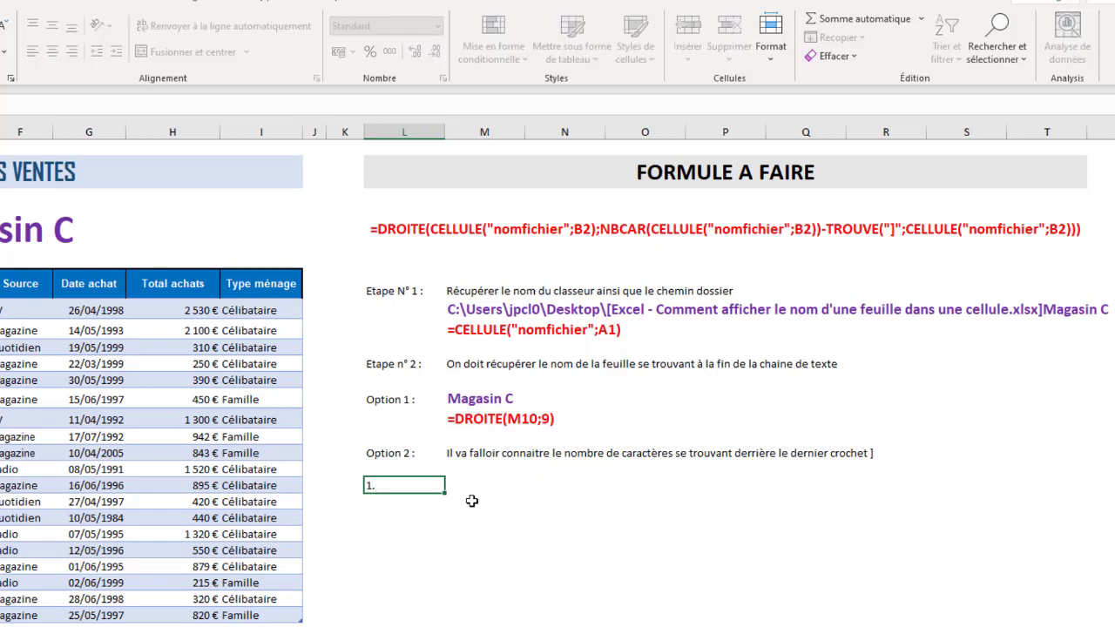
key(Tab)
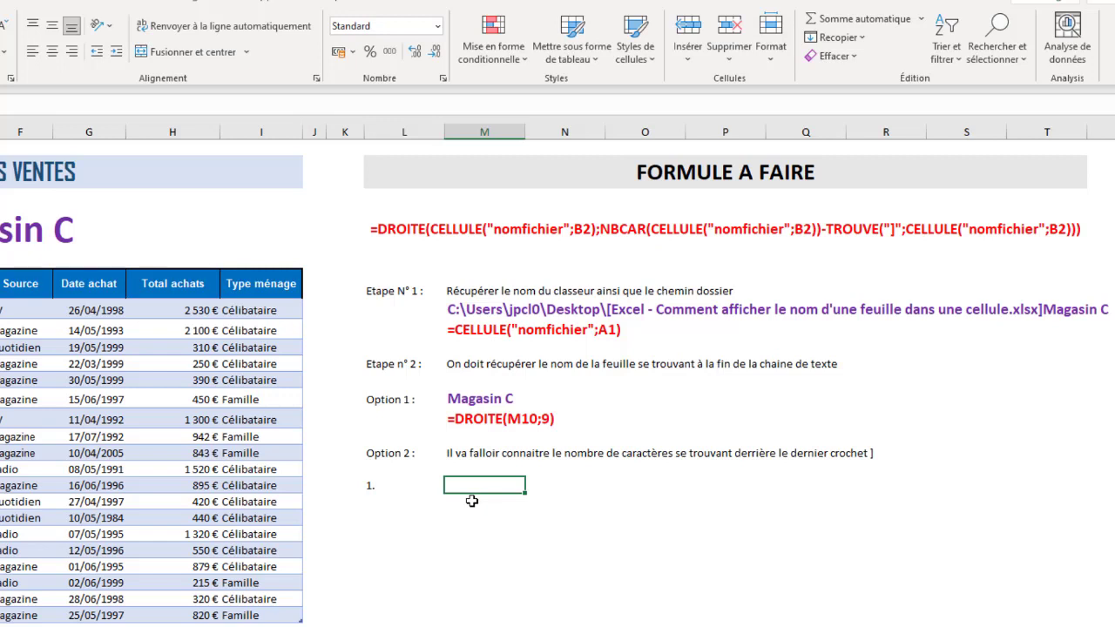
Step: Enter the description "Compter le nombre de caractère que comporte la chaine de texte" in cell M20
text(Compter le no)
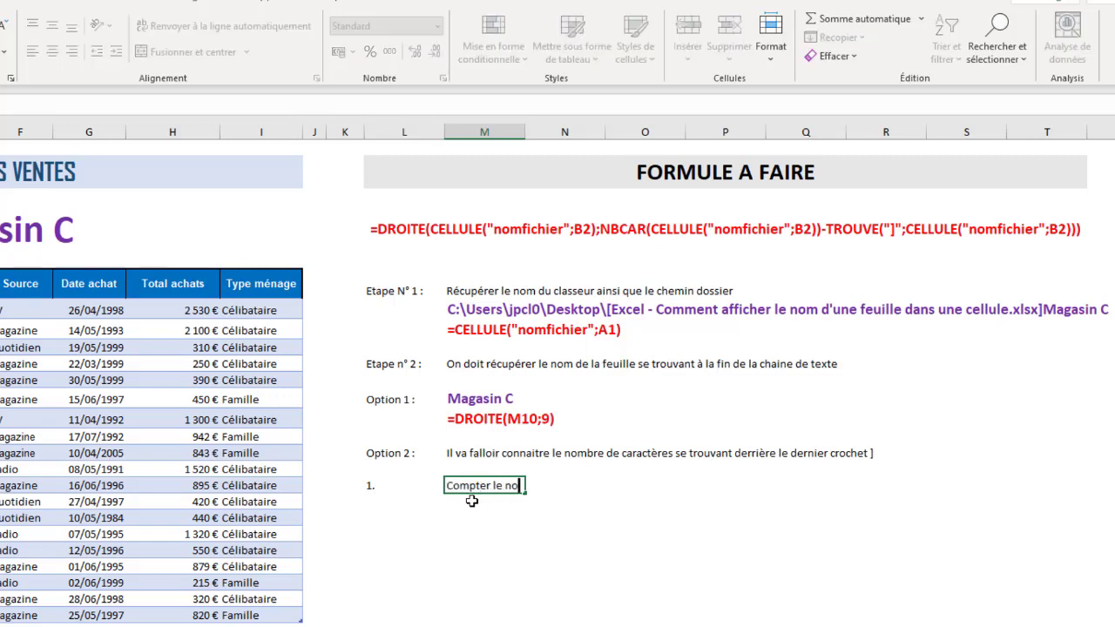
text(mbre de cara)
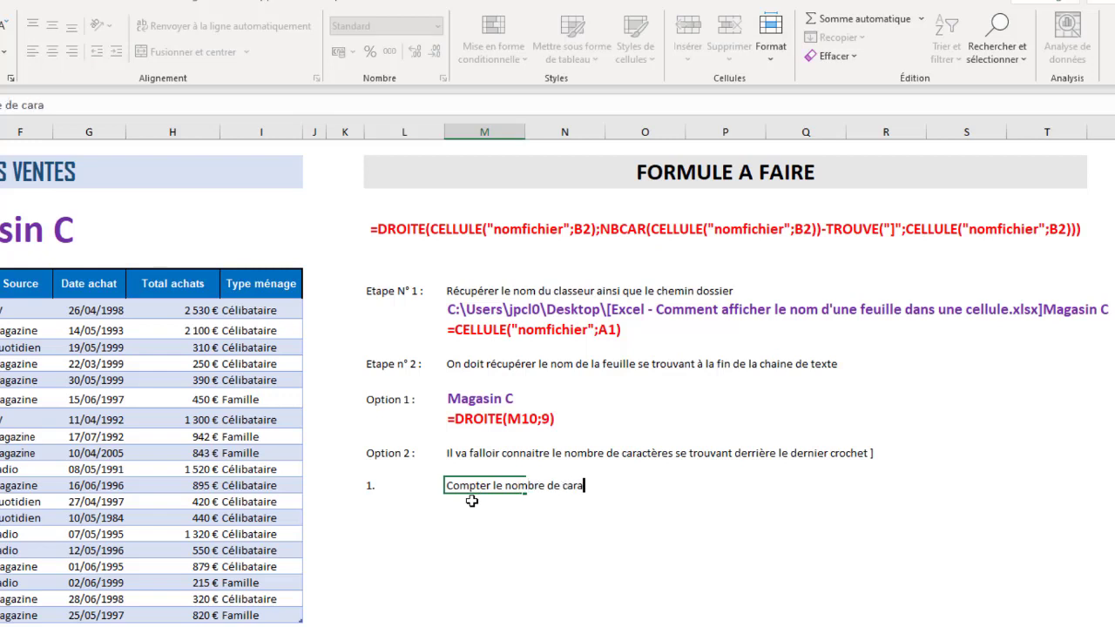
text(ctère que compor)
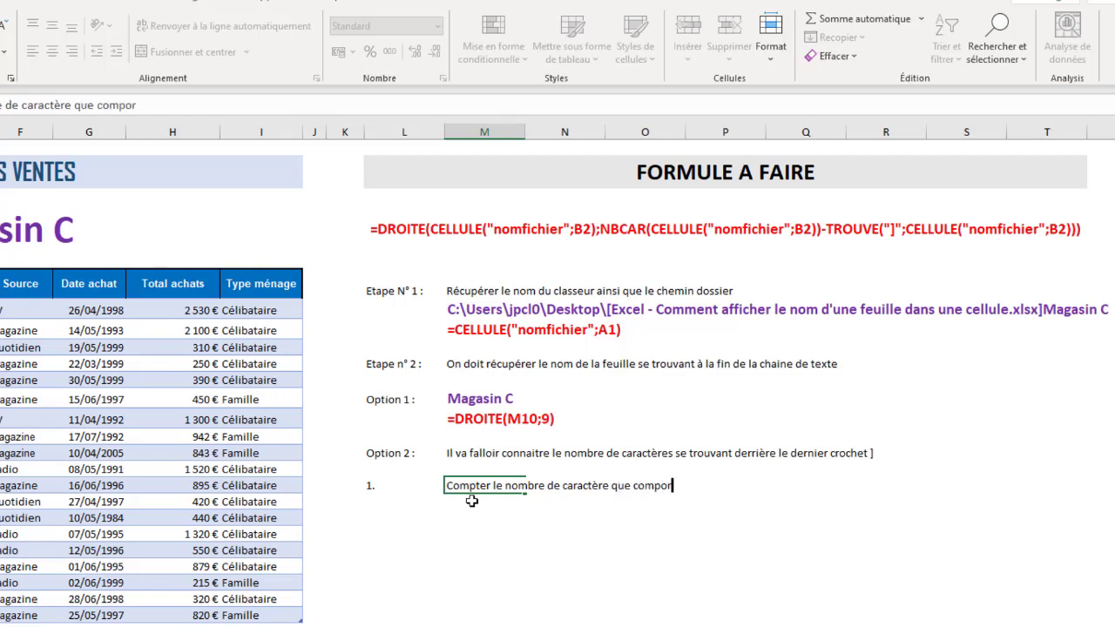
text(te la chaine de texte)
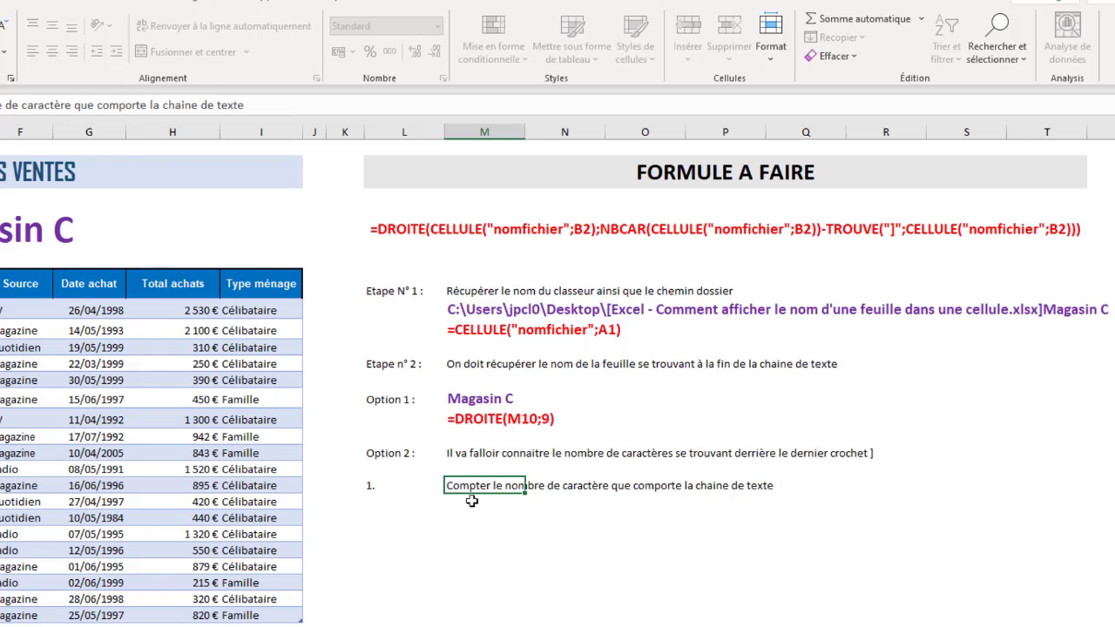
key(Return)
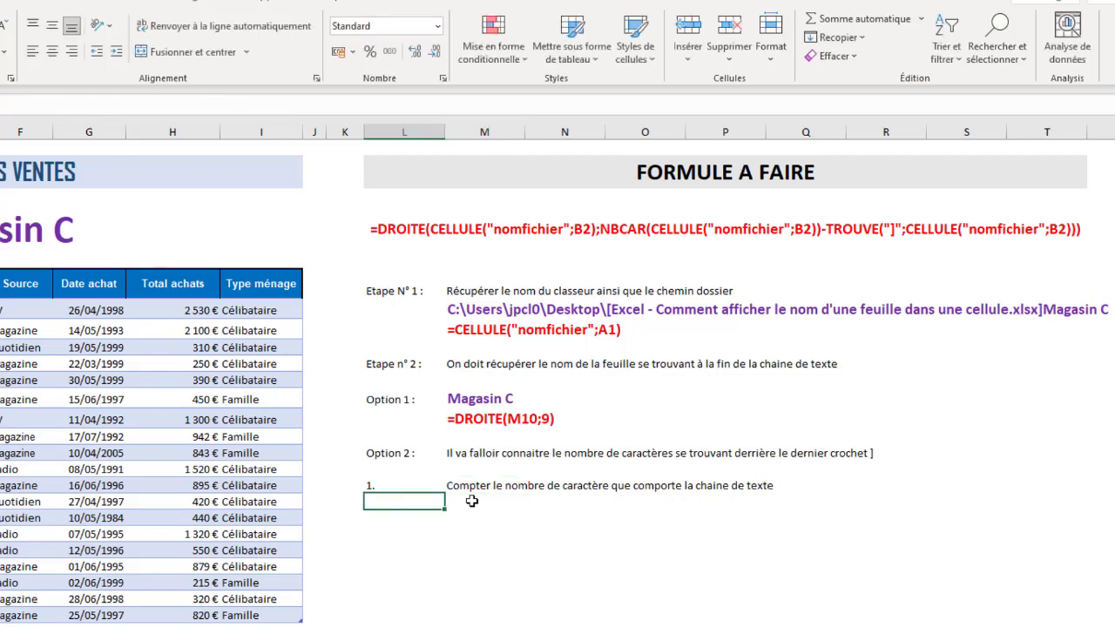
Step: Enter the formula =NBCAR(M10) in cell M21 to count the characters of the path text
text(=)
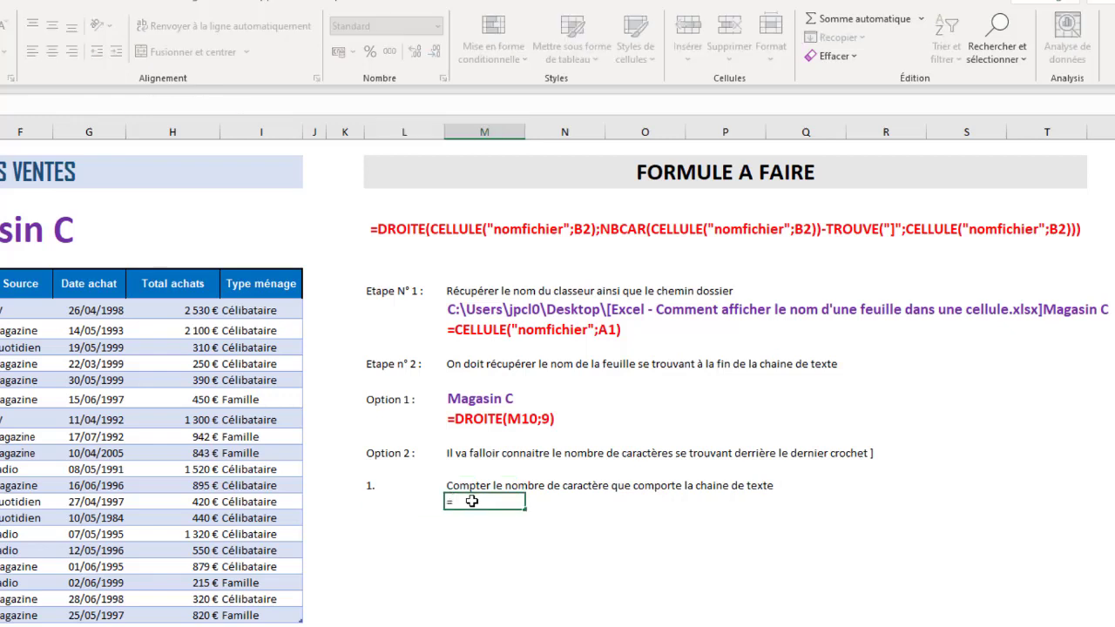
text(nbc)
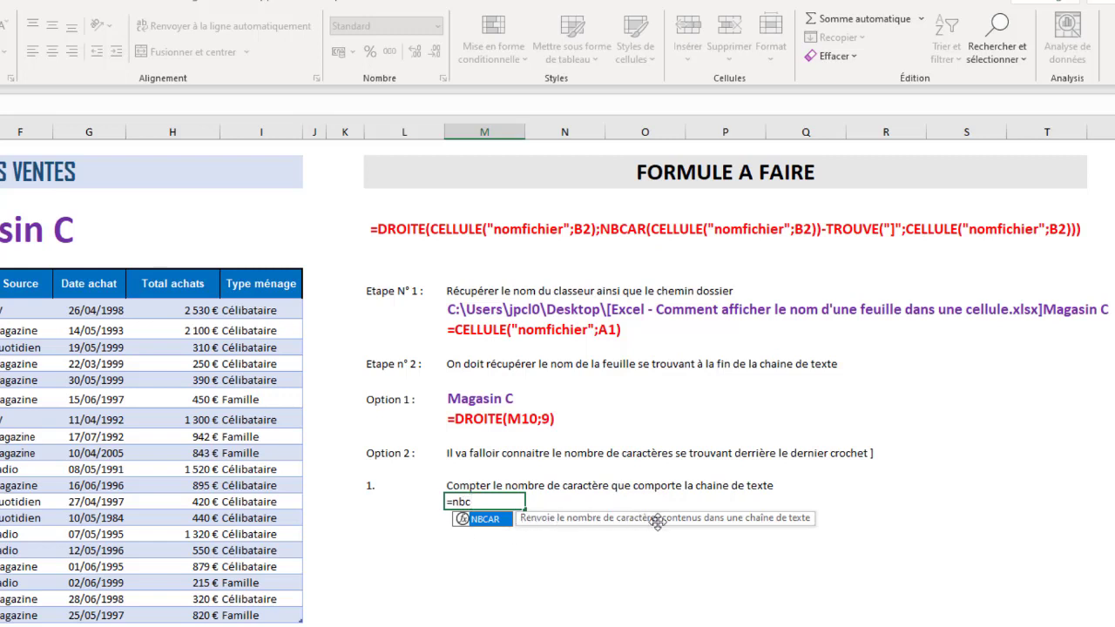
double_click(462, 521)
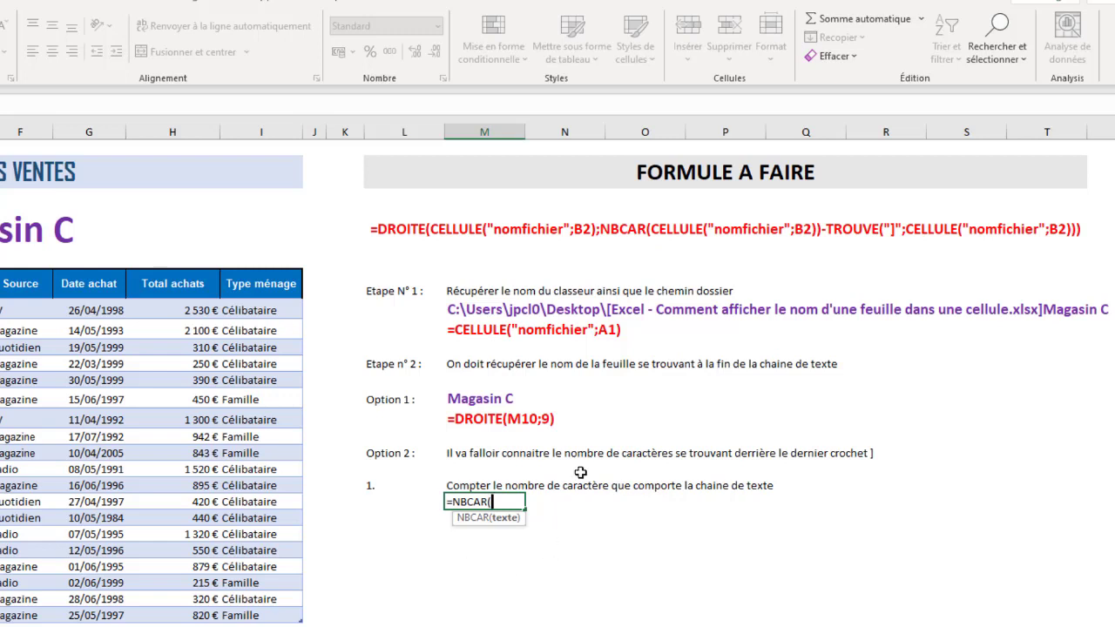
click(481, 301)
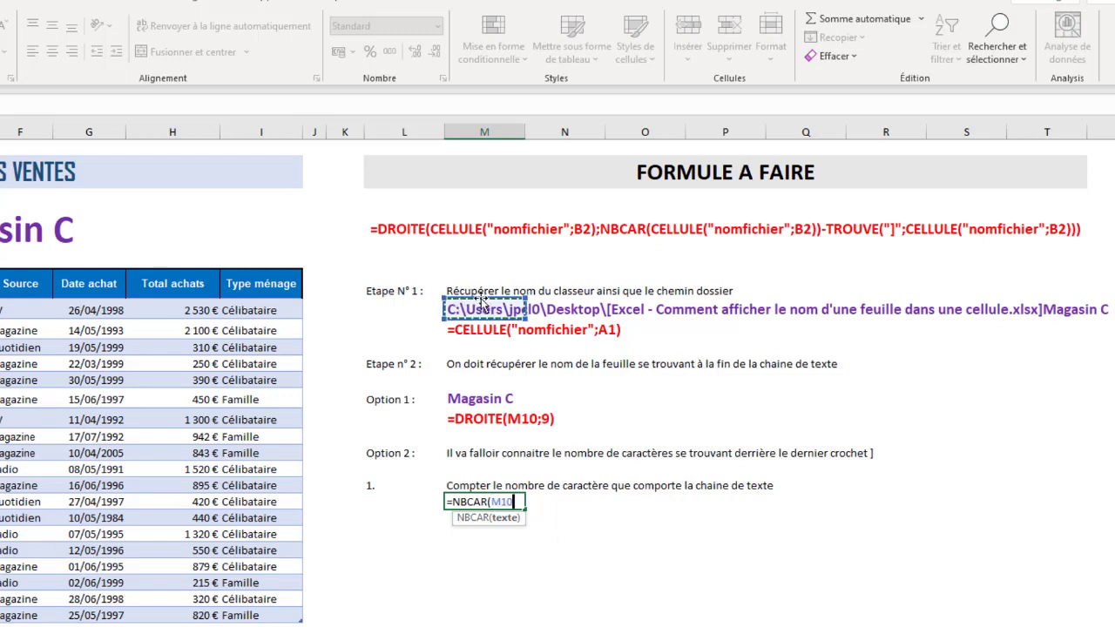
text())
key(Return)
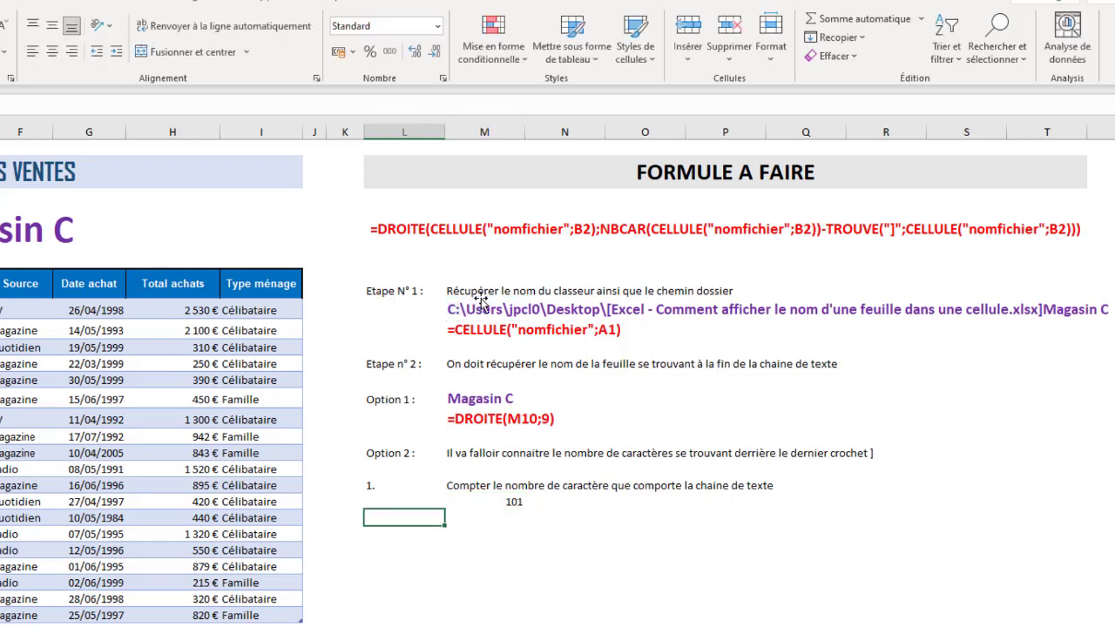
Step: Apply the formatting of the path cell M10 to the character count in M21
click(486, 502)
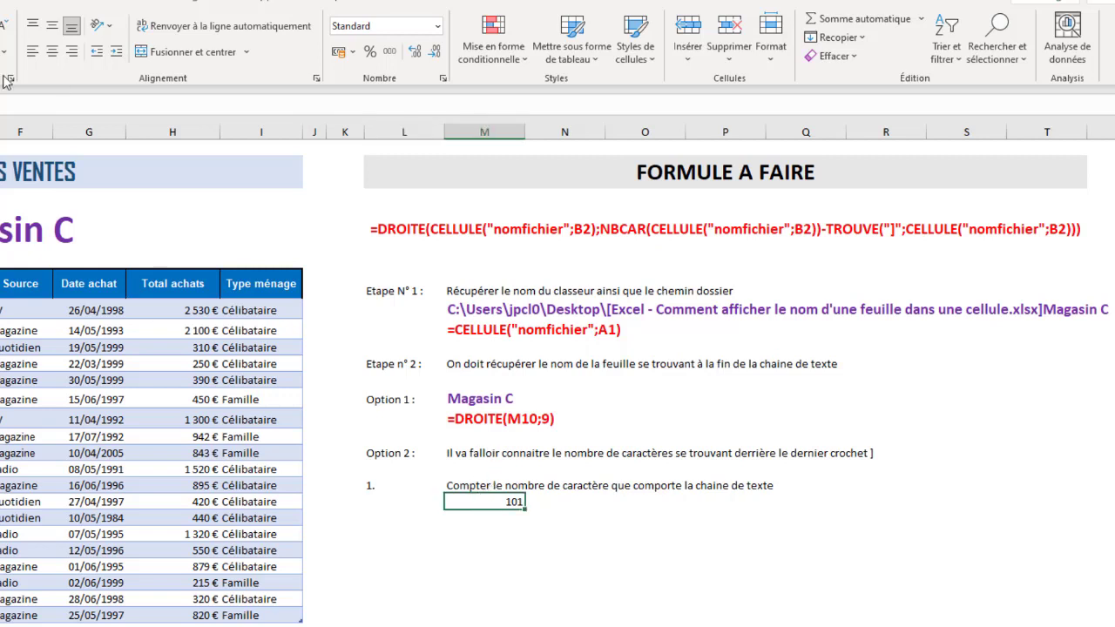
click(52, 51)
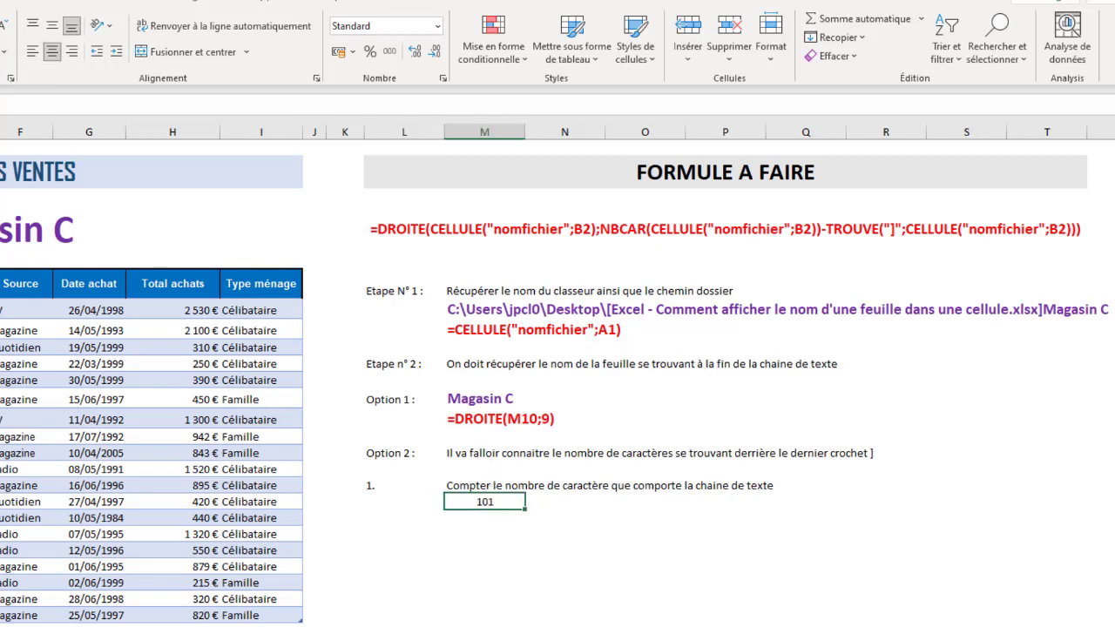
click(462, 310)
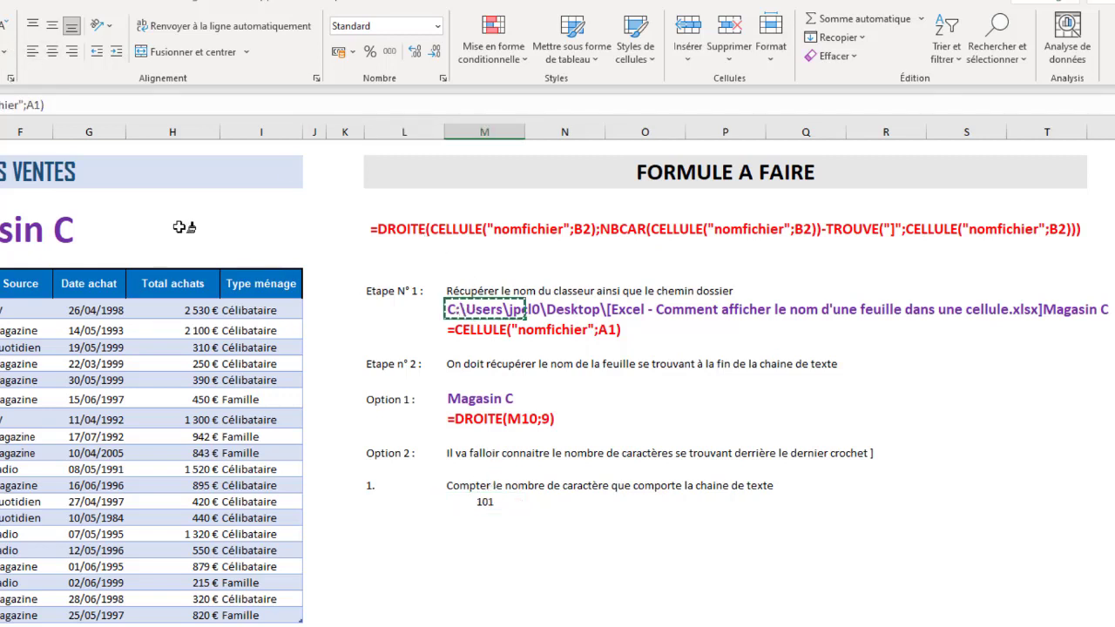
click(477, 503)
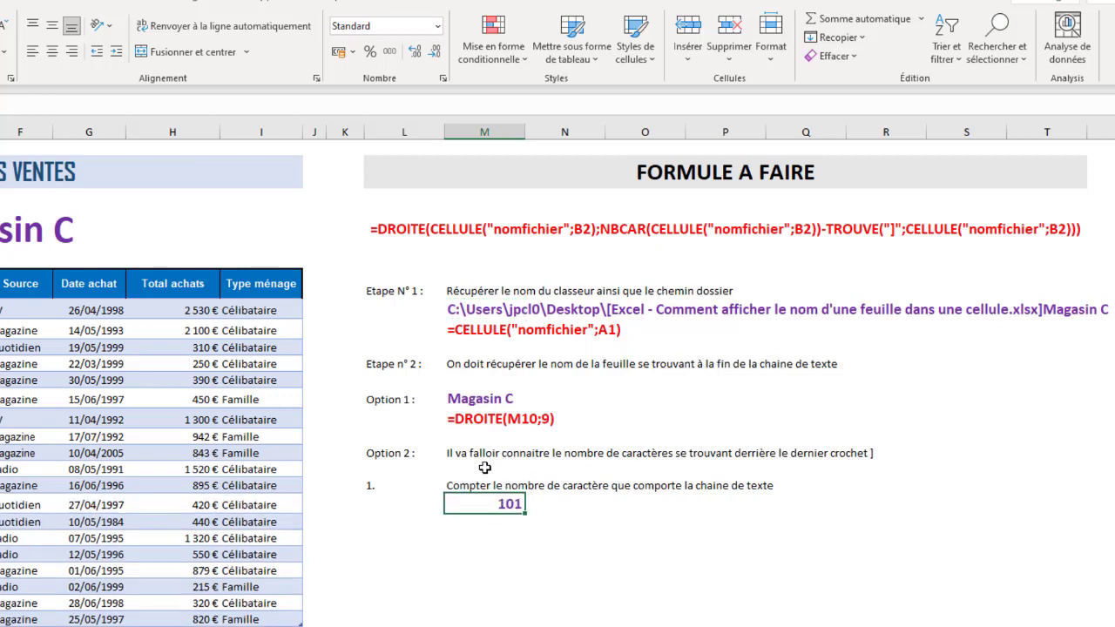
Step: Copy the formula-text cell M16 into M22 to show the formula used in M21
click(466, 420)
key(ctrl+c)
click(471, 522)
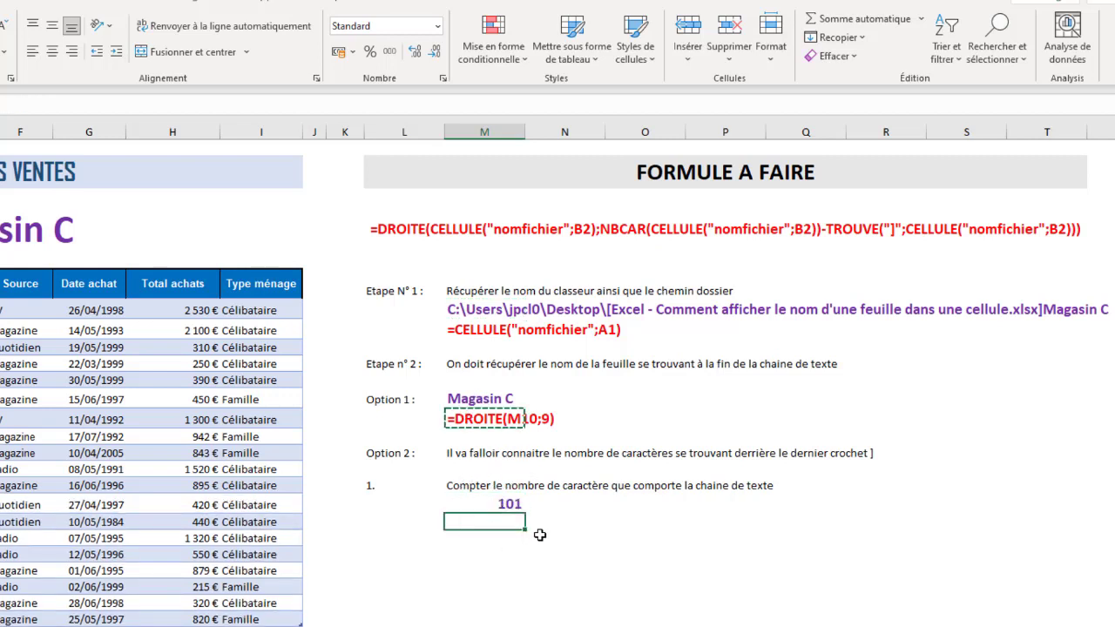
key(ctrl+v)
click(498, 502)
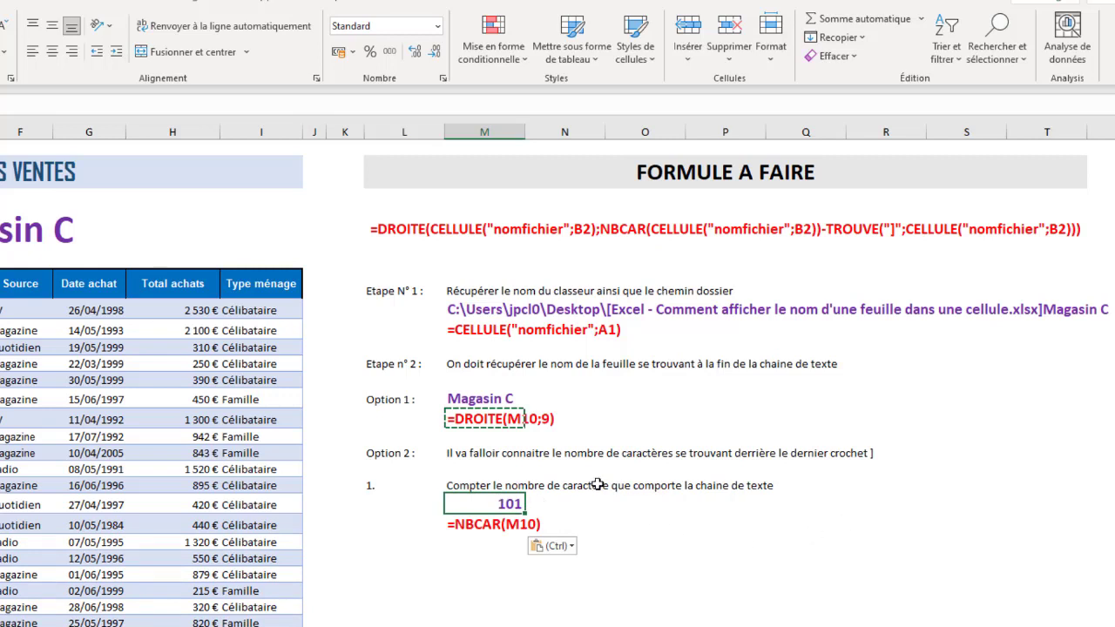
click(467, 310)
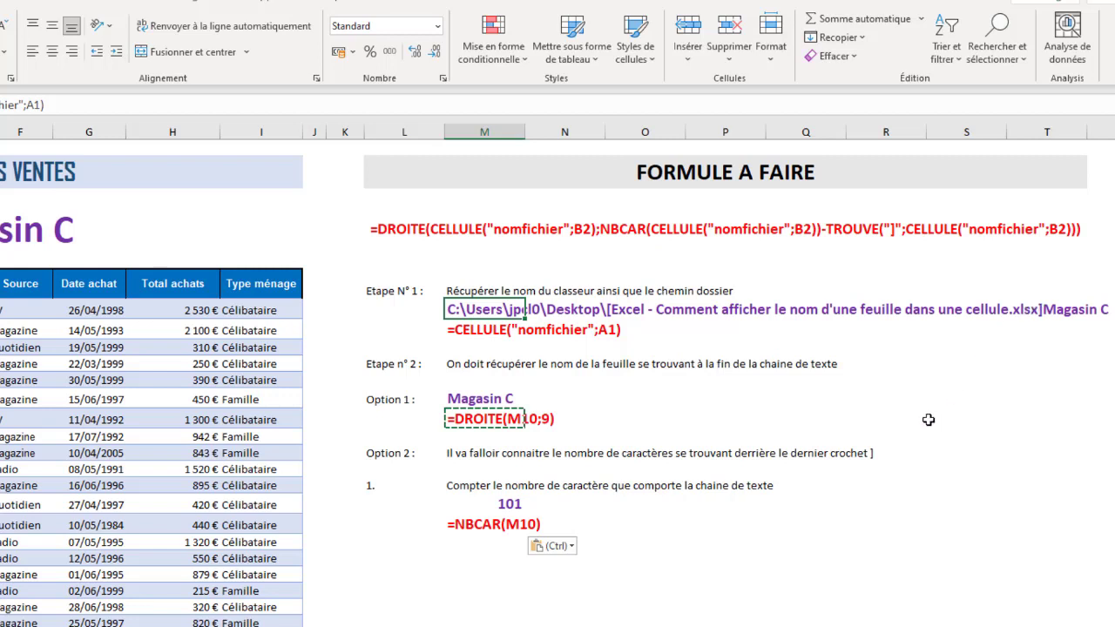
Step: Enter the item number 2 in cell L24 and the description "On cherche le symbole ]" in M24
click(366, 545)
key(Down)
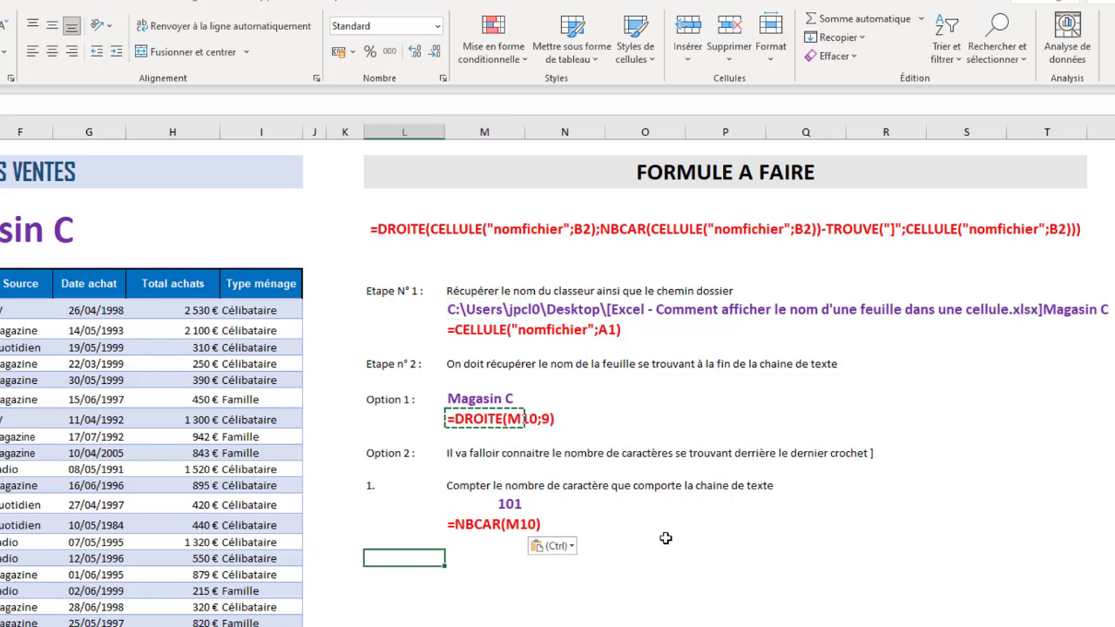
text(2)
key(Tab)
text(On cherche)
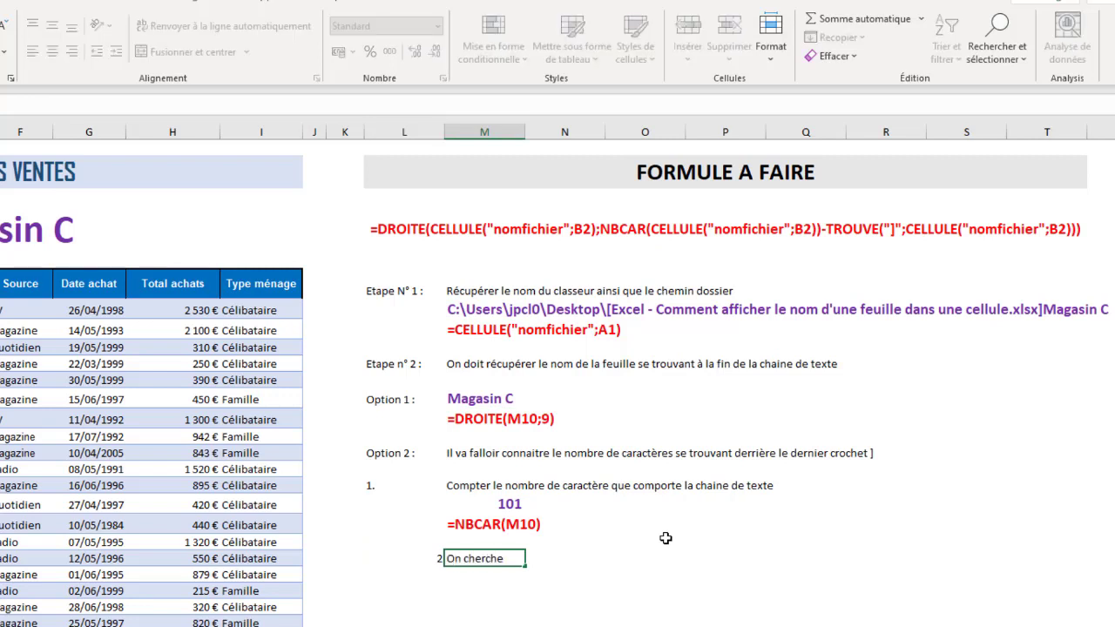
text( le symbole)
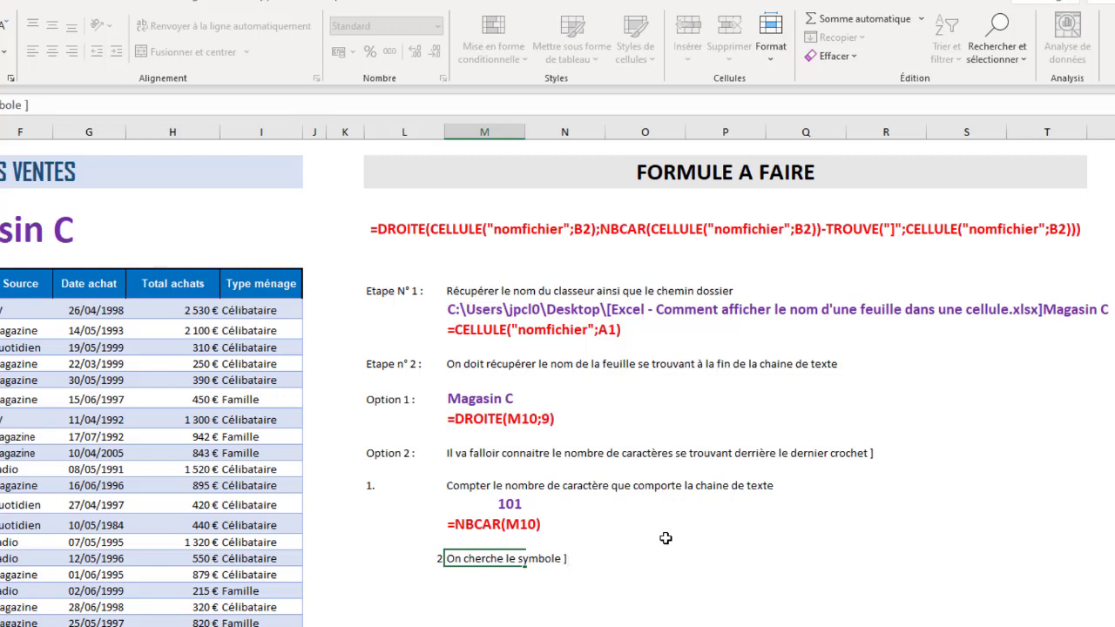
text( ])
key(Return)
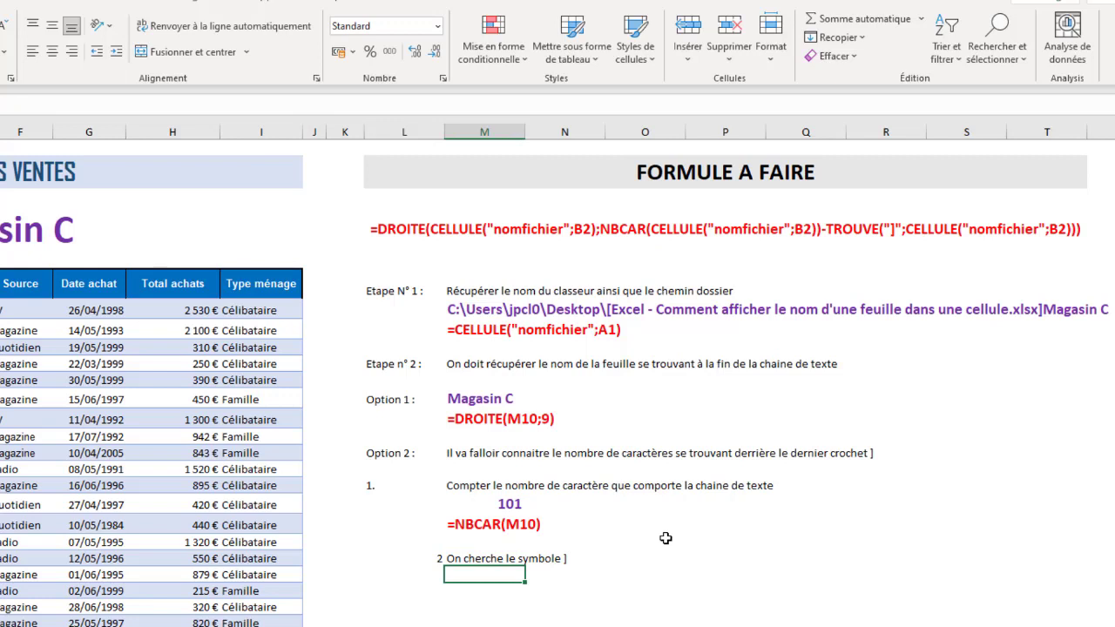
Step: Enter the formula =TROUVE("]";M10) in cell M25 through the function arguments dialog to locate the closing bracket
text(=)
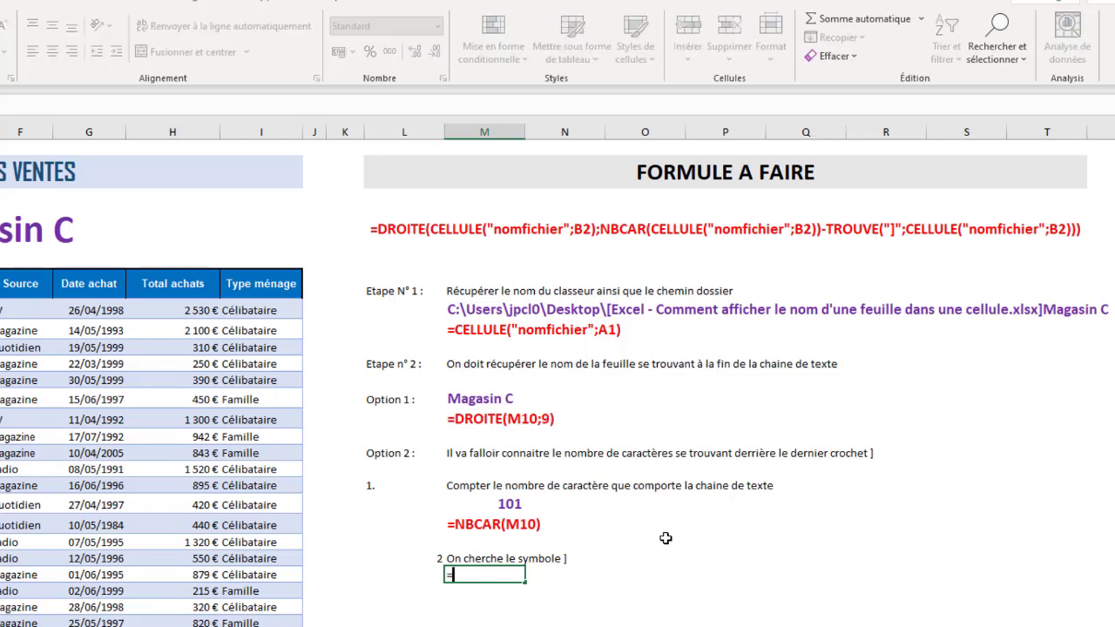
text(Trouve)
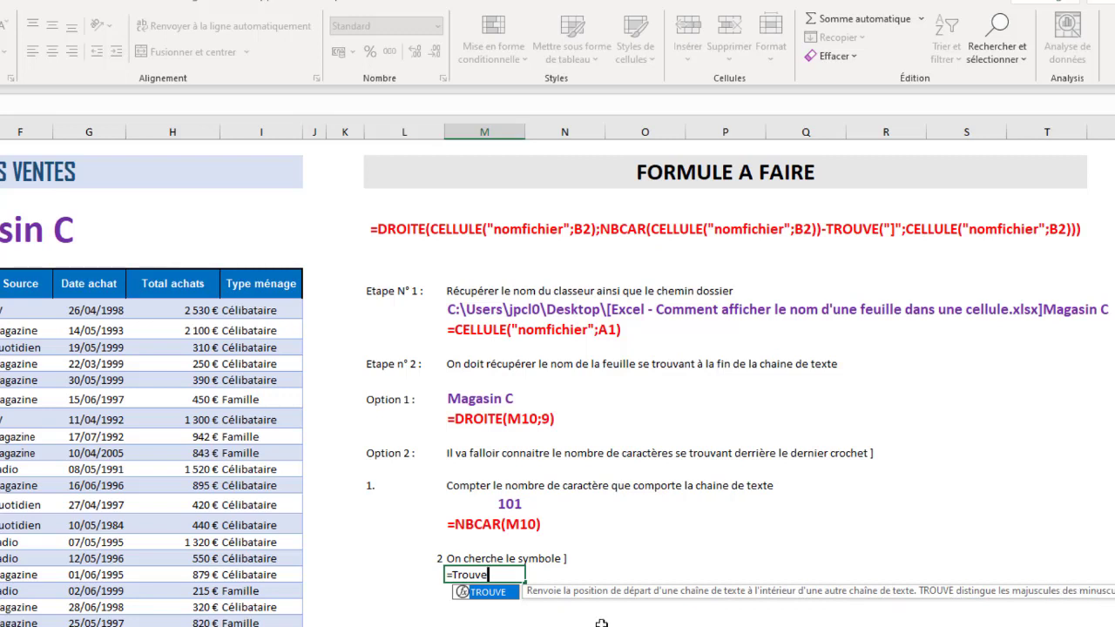
text(()
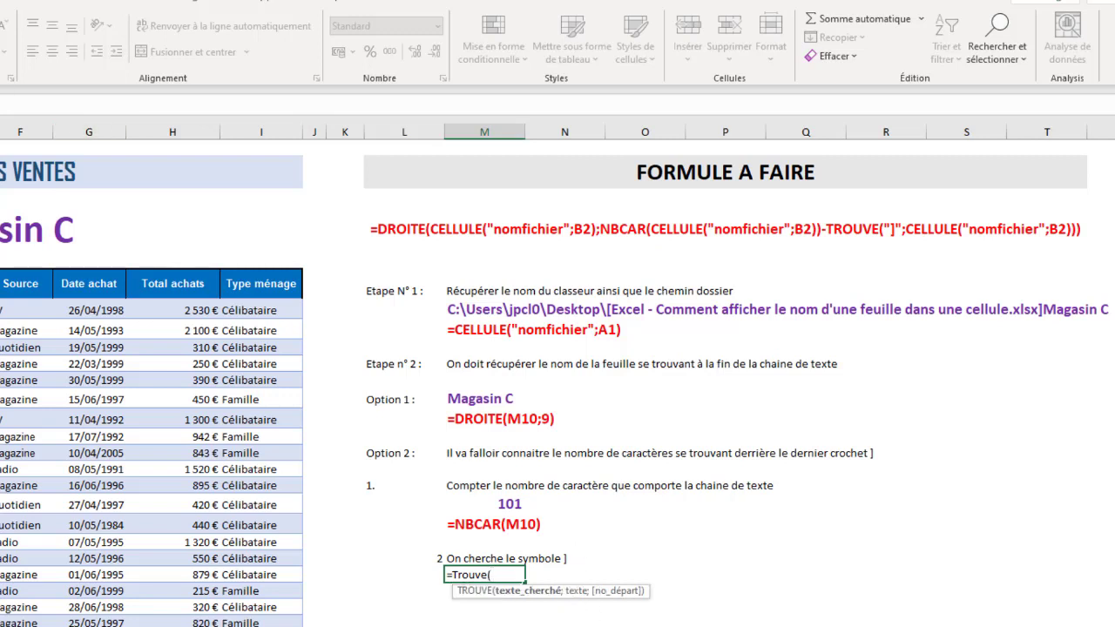
key(ctrl+a)
drag(597, 433, 153, 302)
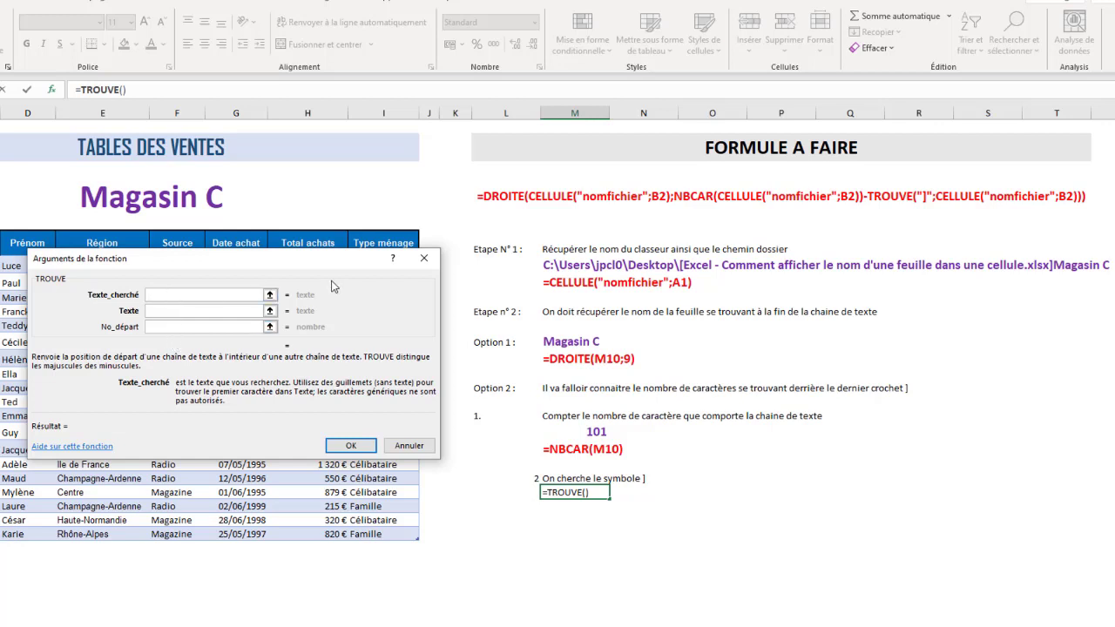
text(])
click(182, 310)
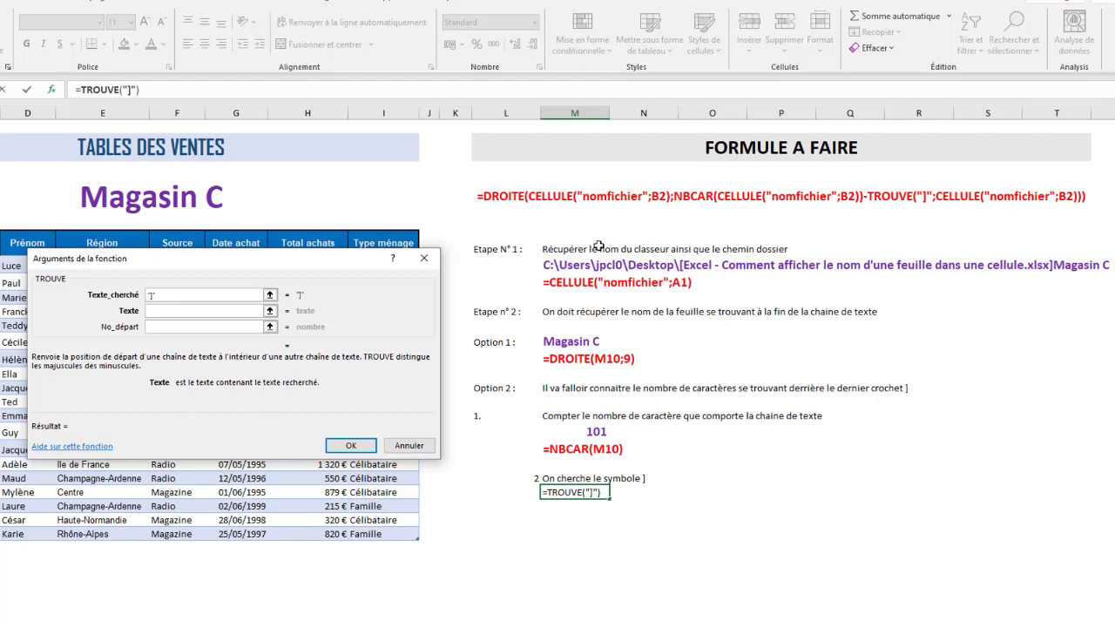
click(556, 264)
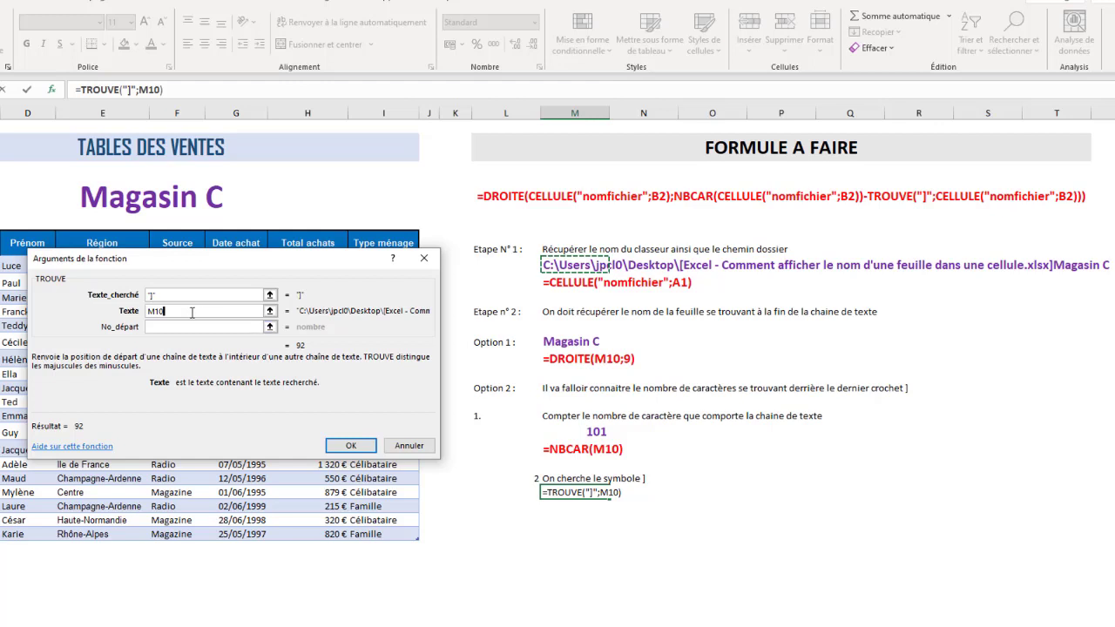
click(352, 446)
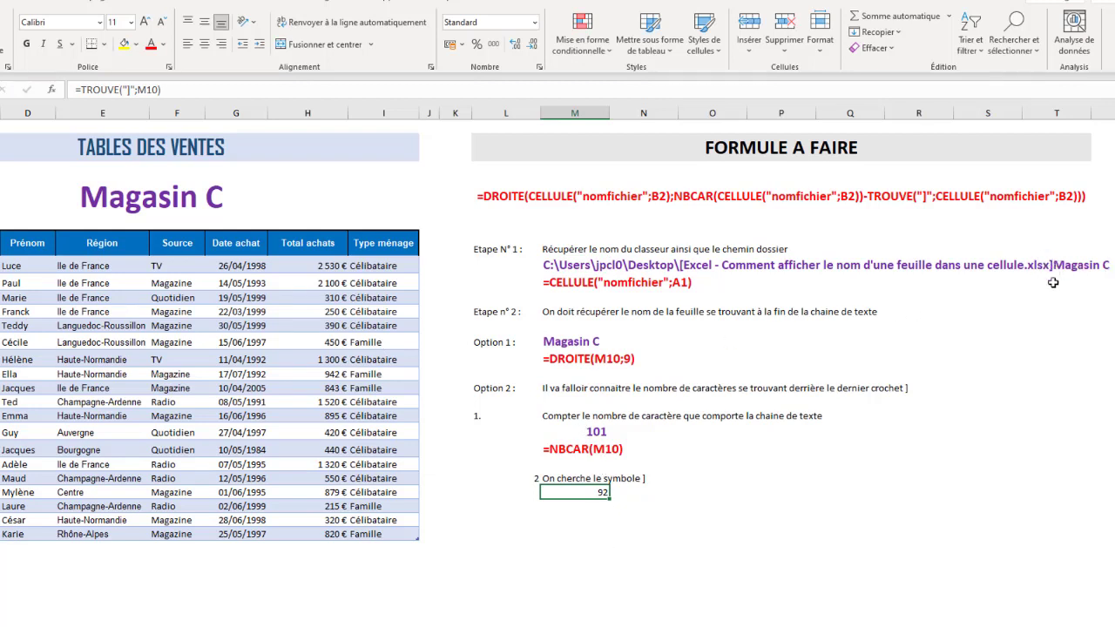
Step: Apply the formatting of the character count in M21 to the TROUVE result in M25
click(602, 431)
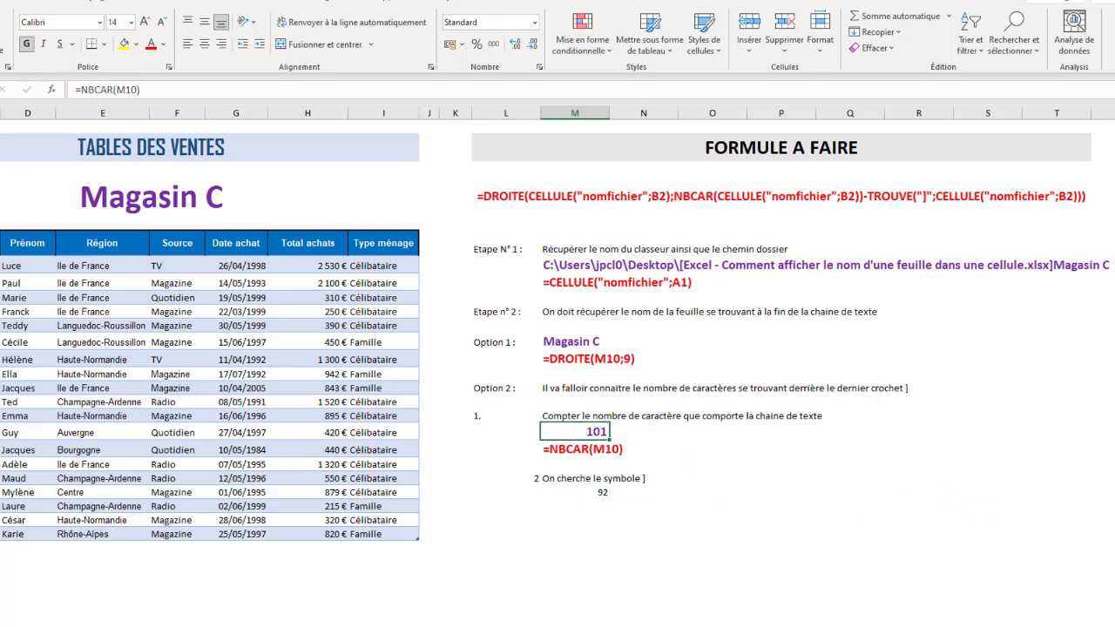
click(575, 493)
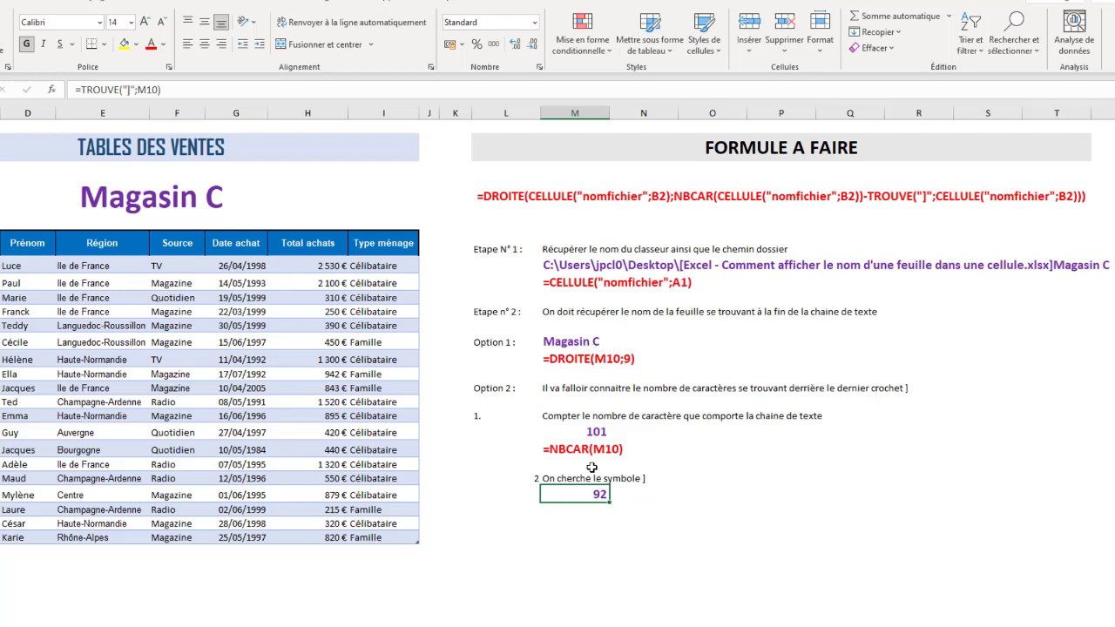
click(590, 431)
click(613, 496)
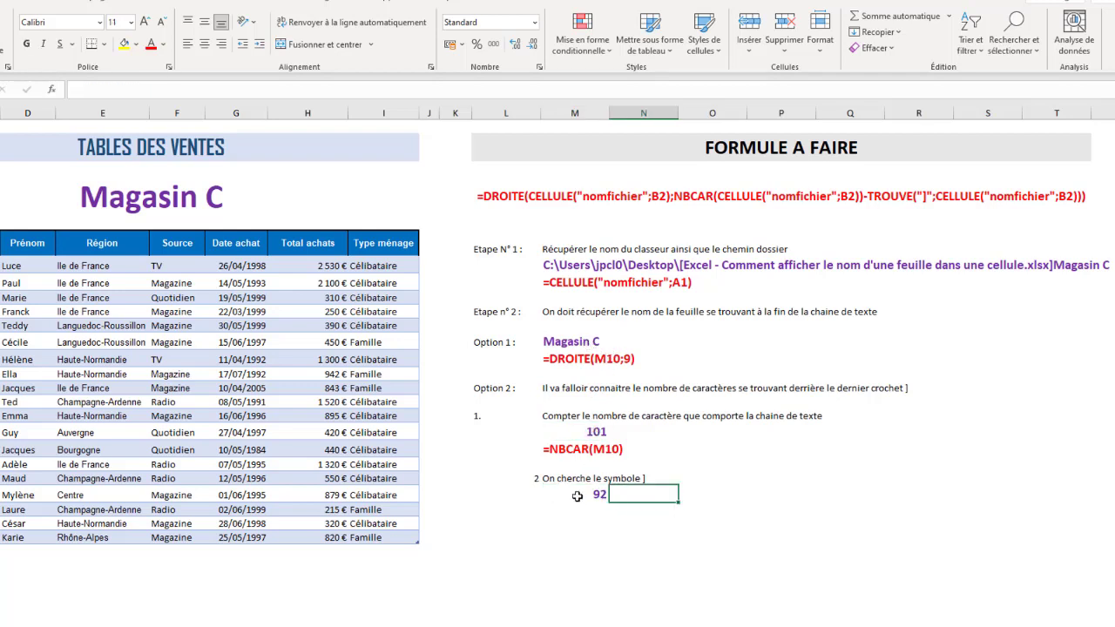
Step: Copy the formula-text cell M22 into M26 to show the formula used in M25
click(566, 447)
key(ctrl+c)
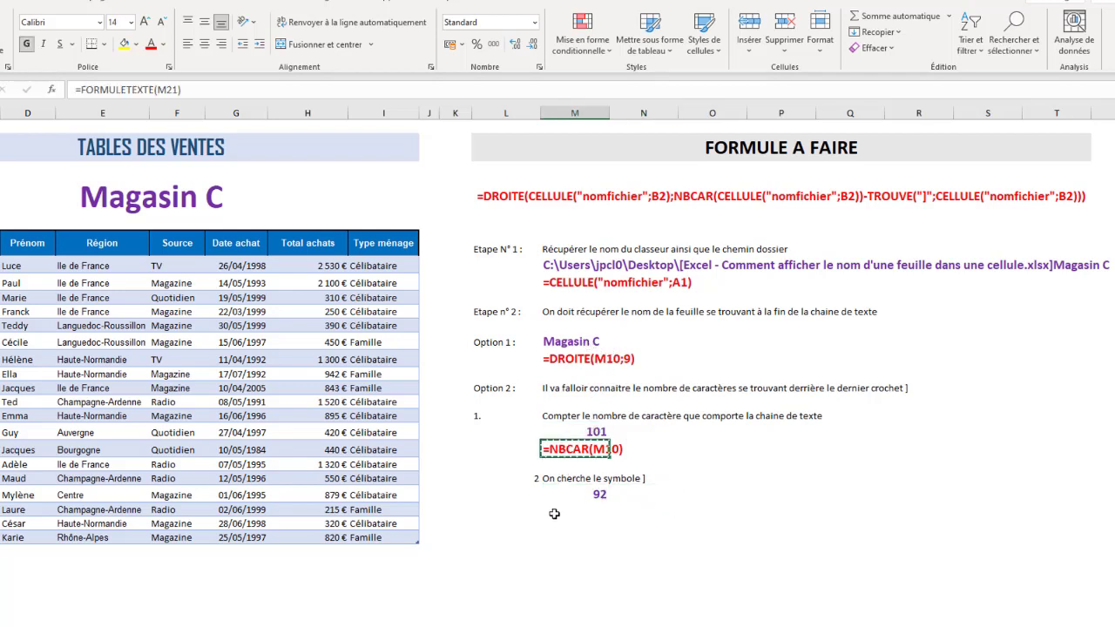
click(554, 514)
key(ctrl+v)
click(615, 432)
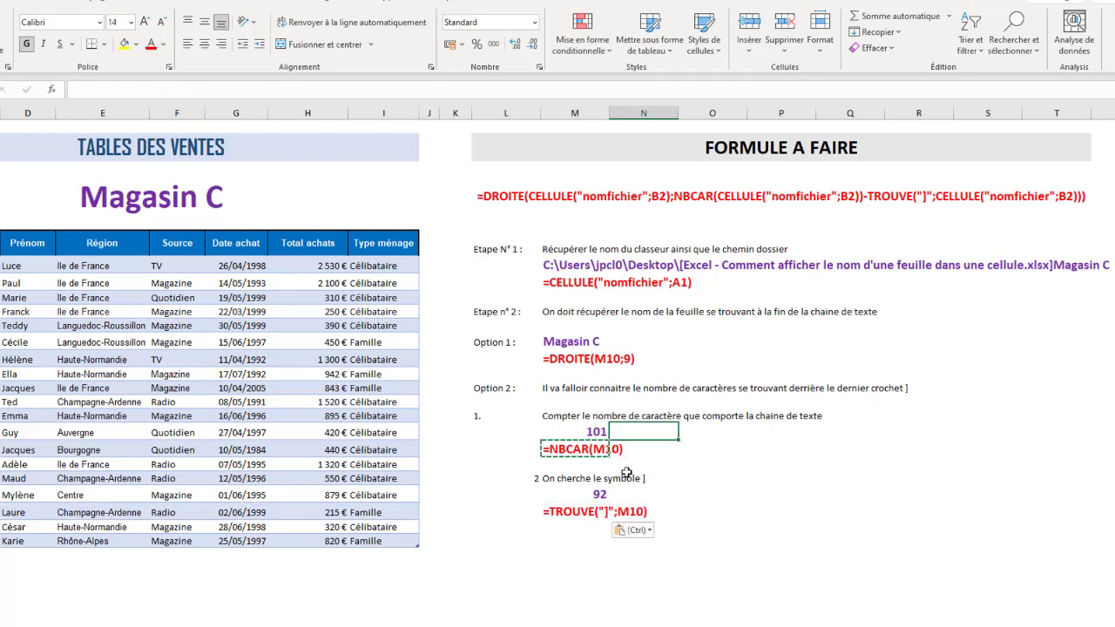
click(599, 513)
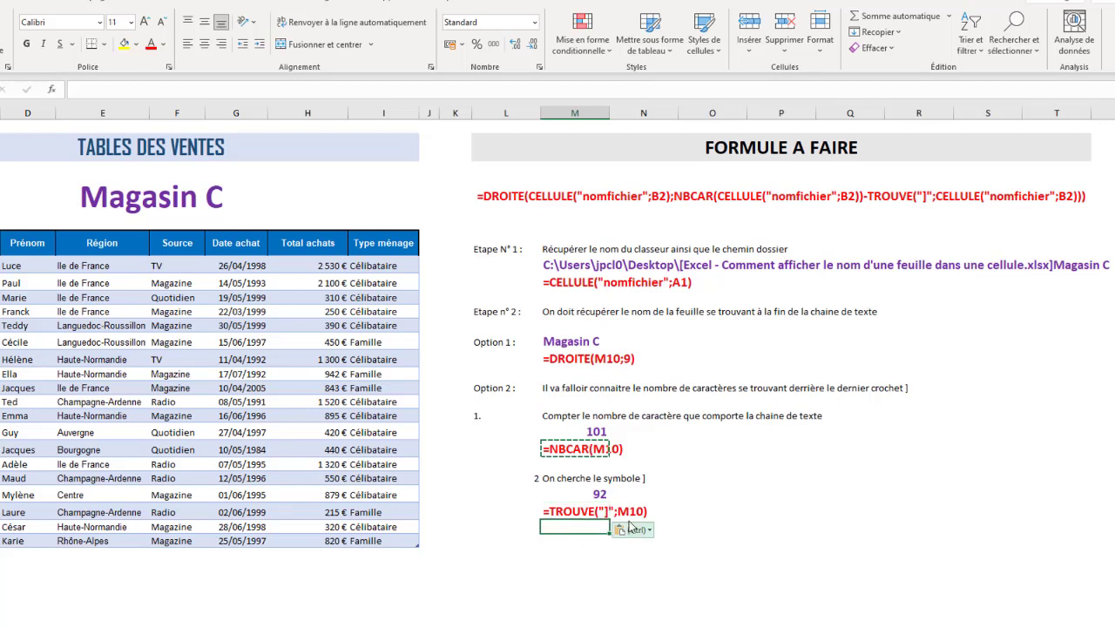
click(601, 497)
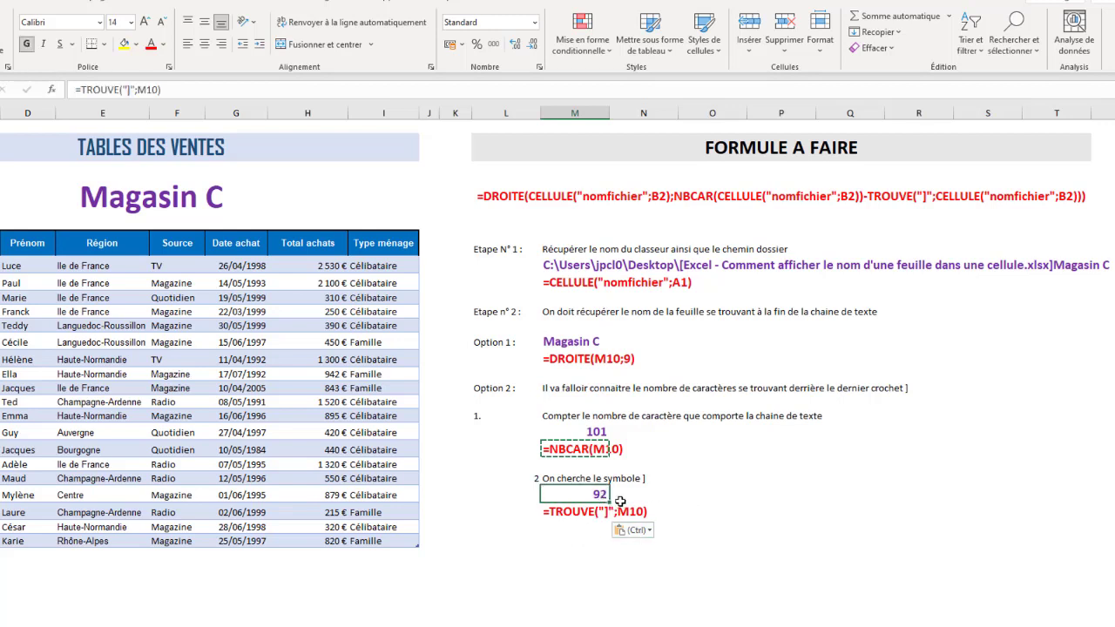
Step: Replace the M10 reference in M25 with the CELLULE expression copied from M10, giving =TROUVE("]";CELLULE("nomfichier";A1))
click(554, 266)
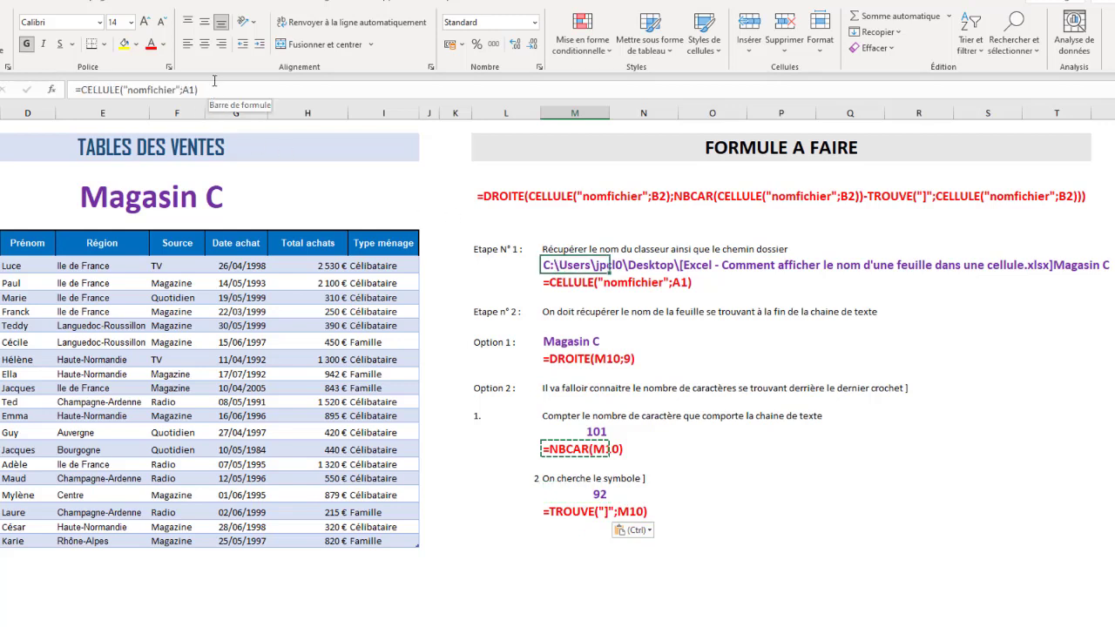
drag(229, 89, 95, 90)
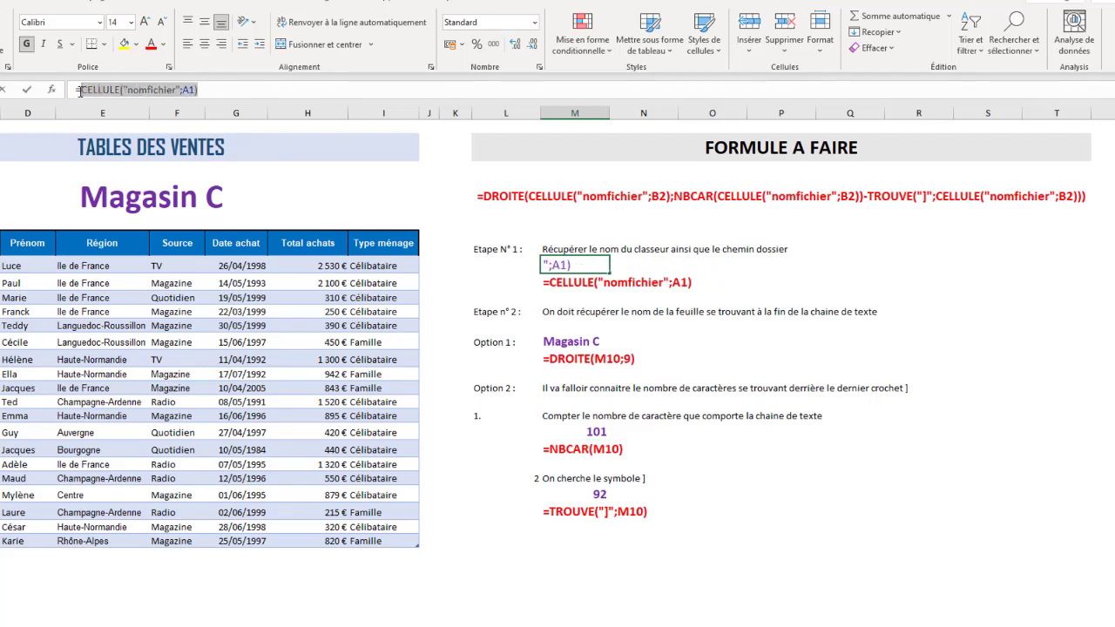
key(Escape)
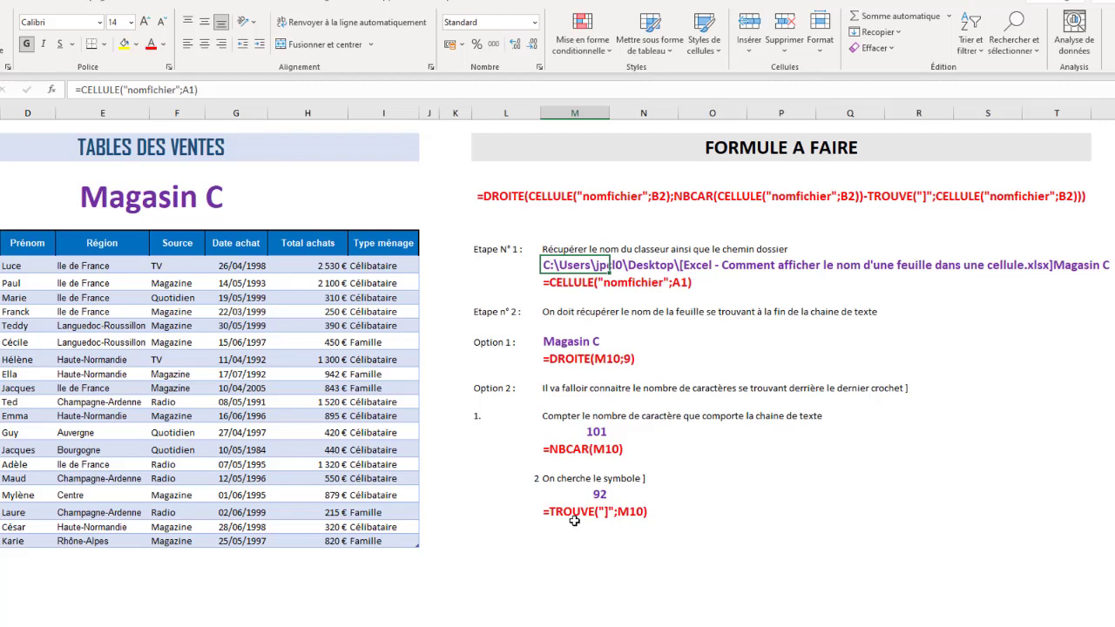
click(592, 497)
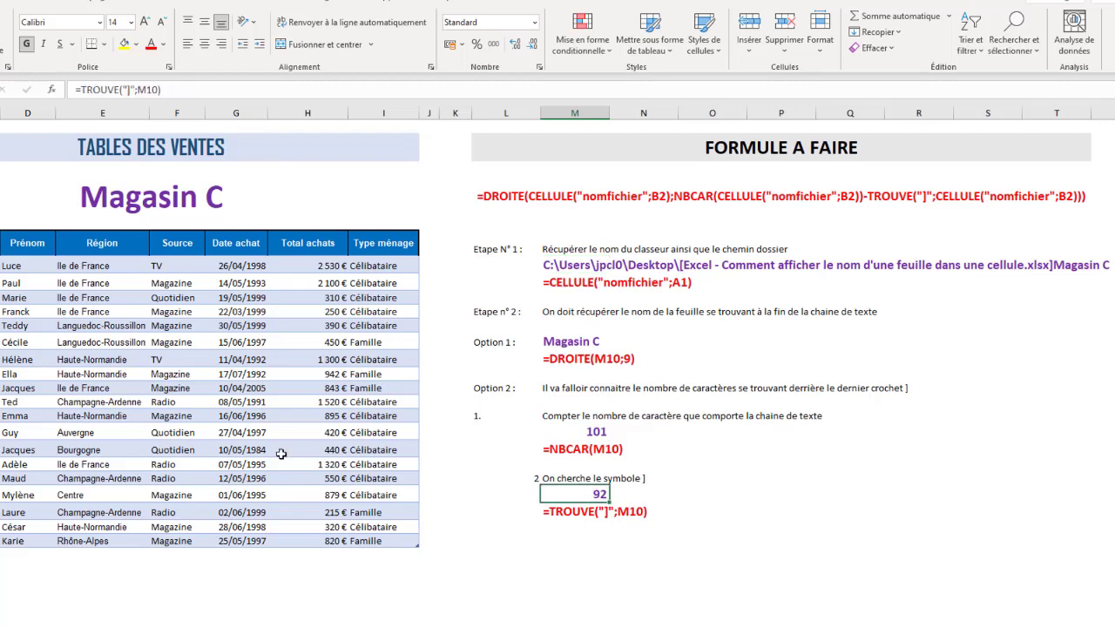
drag(160, 89, 137, 89)
key(ctrl+v)
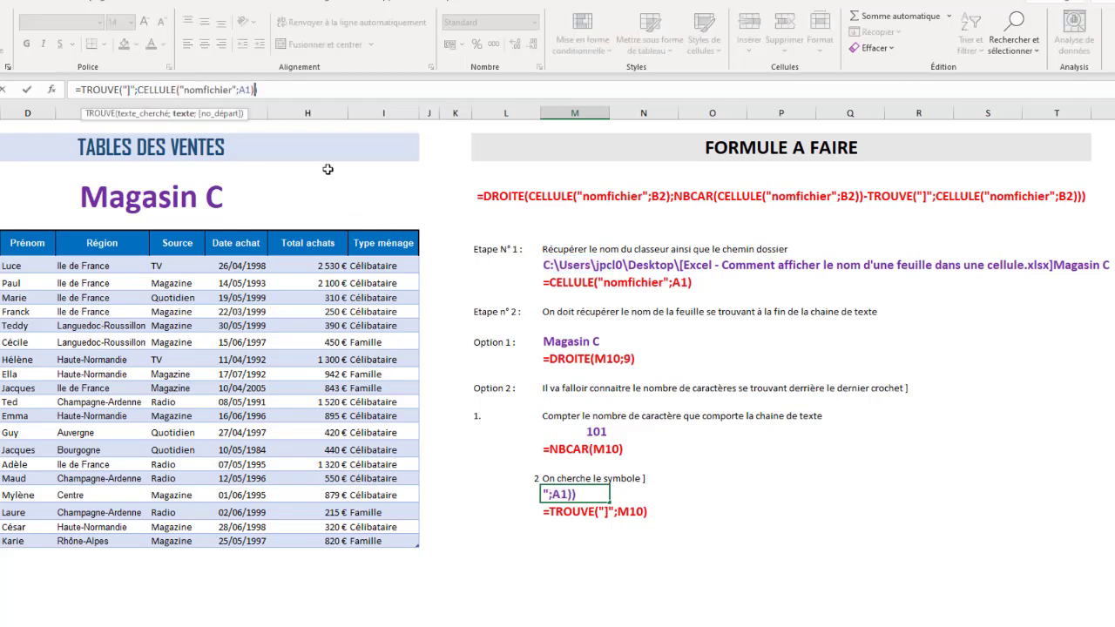
click(285, 89)
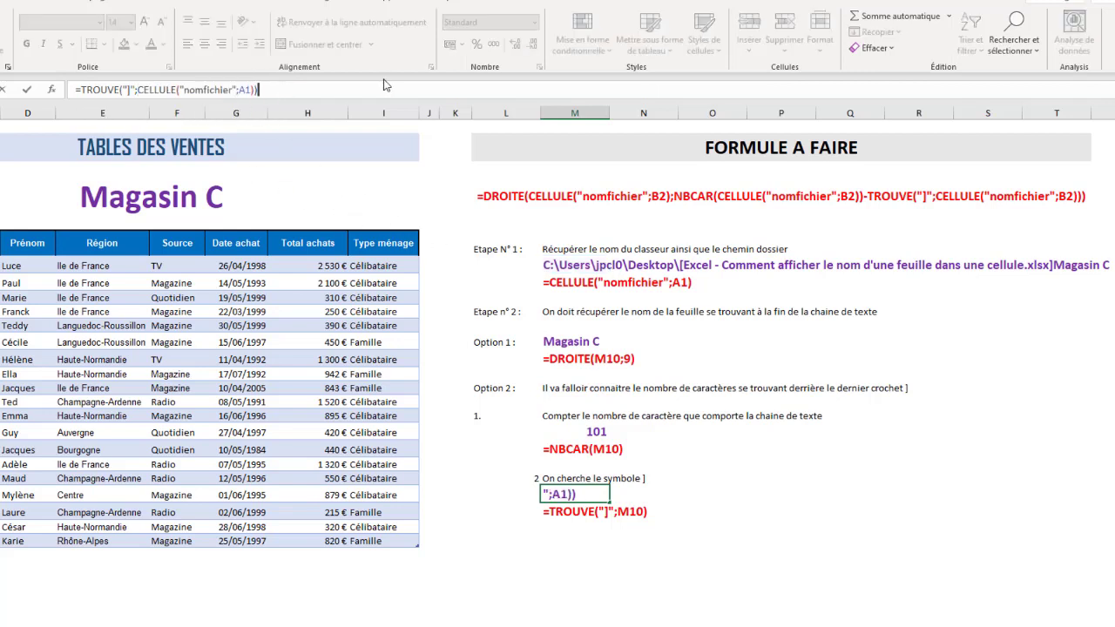
key(Return)
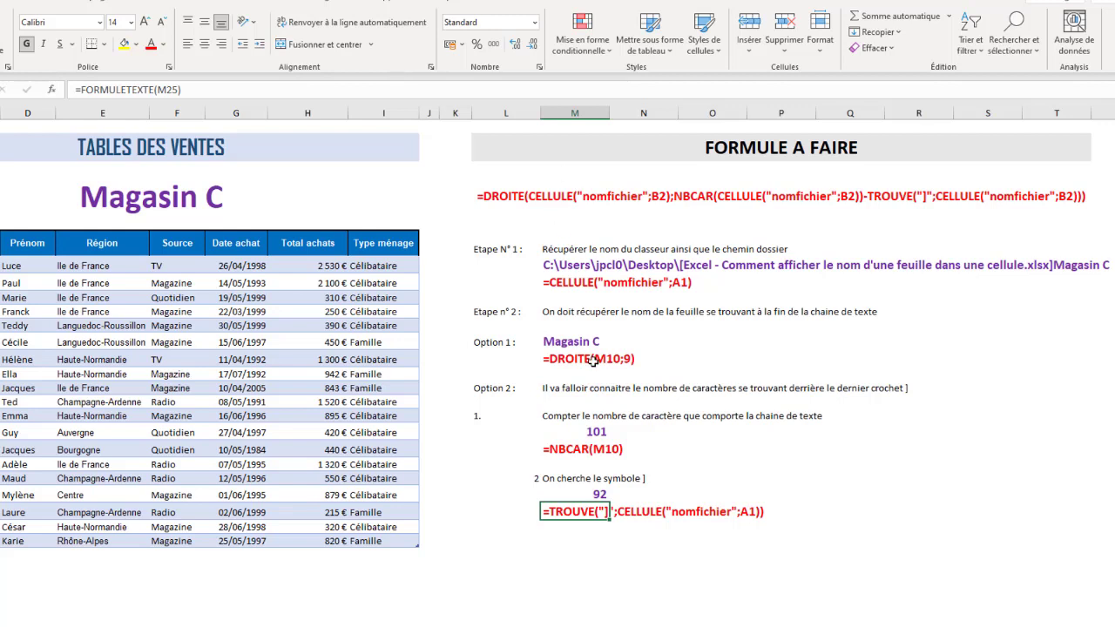
click(593, 496)
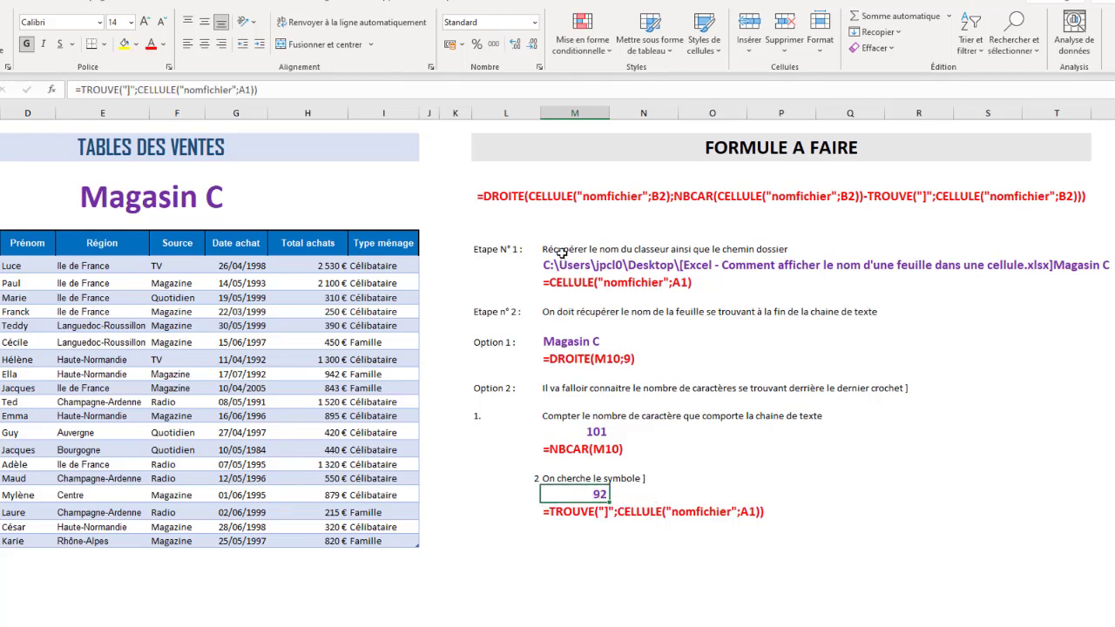
click(577, 511)
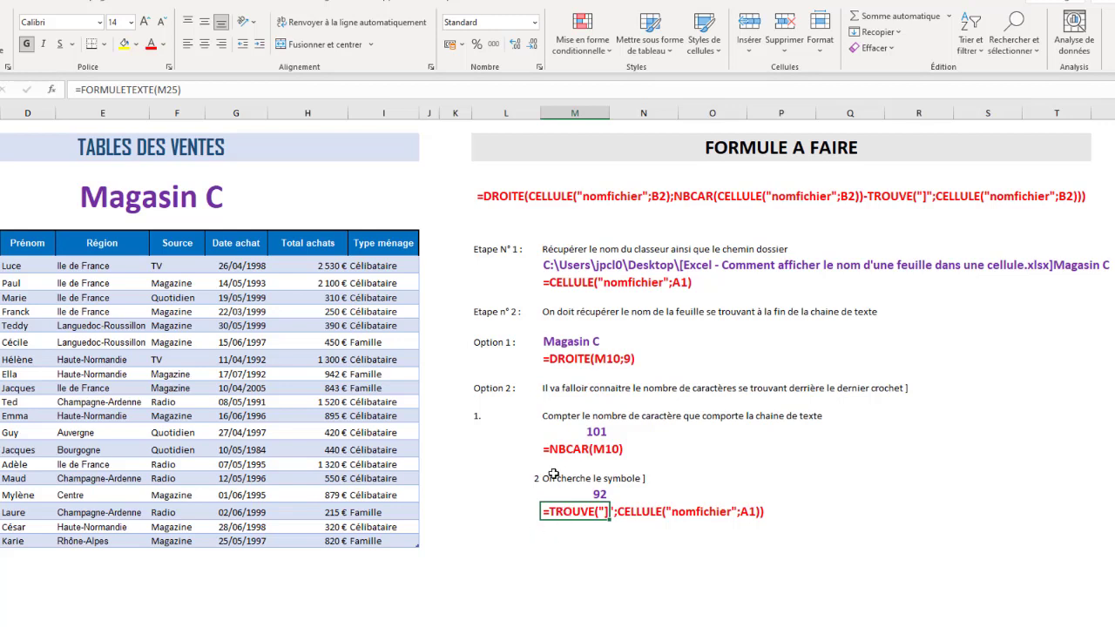
Step: Centre the item numbers 2 in L24 and 1. in L20 horizontally in their cells
click(478, 477)
click(209, 46)
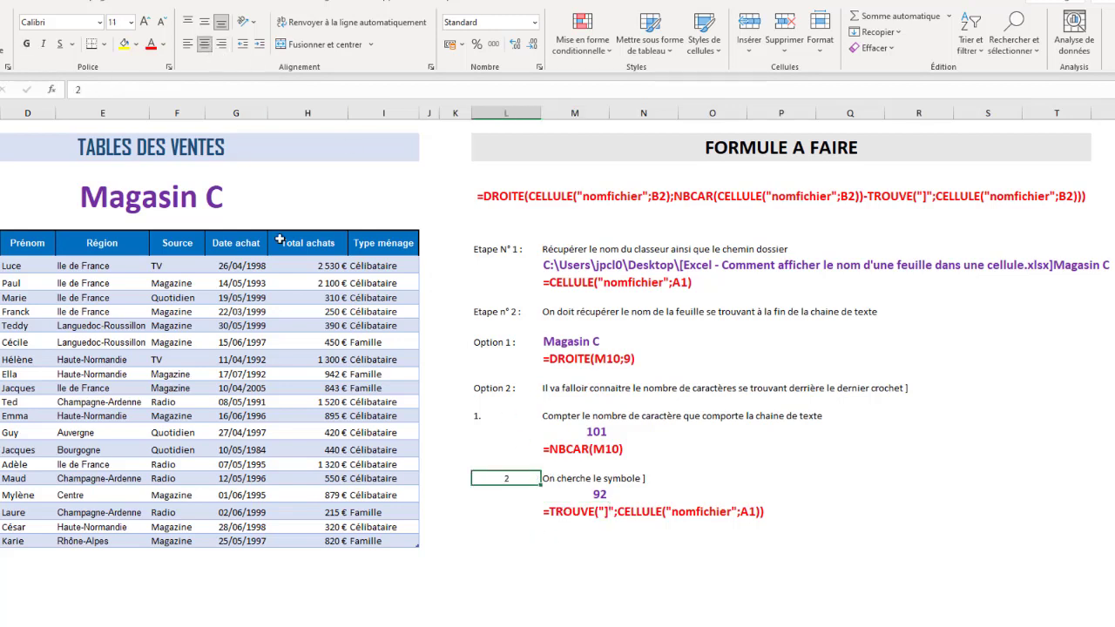
click(479, 414)
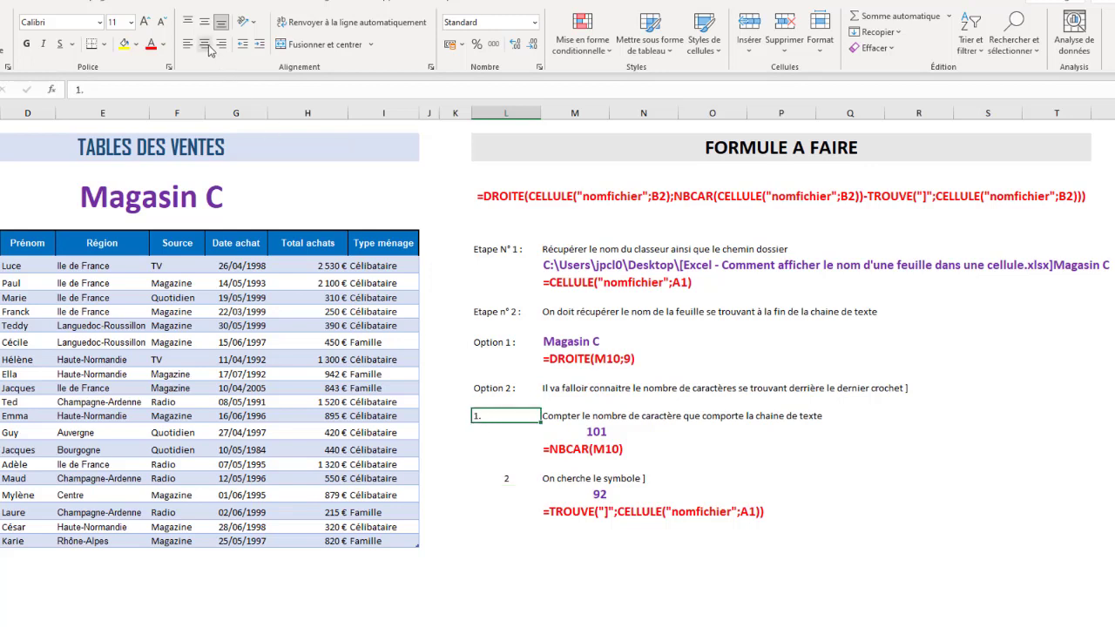
click(204, 44)
Step: Enter the item number "3." in cell L28 and centre it horizontally
click(498, 540)
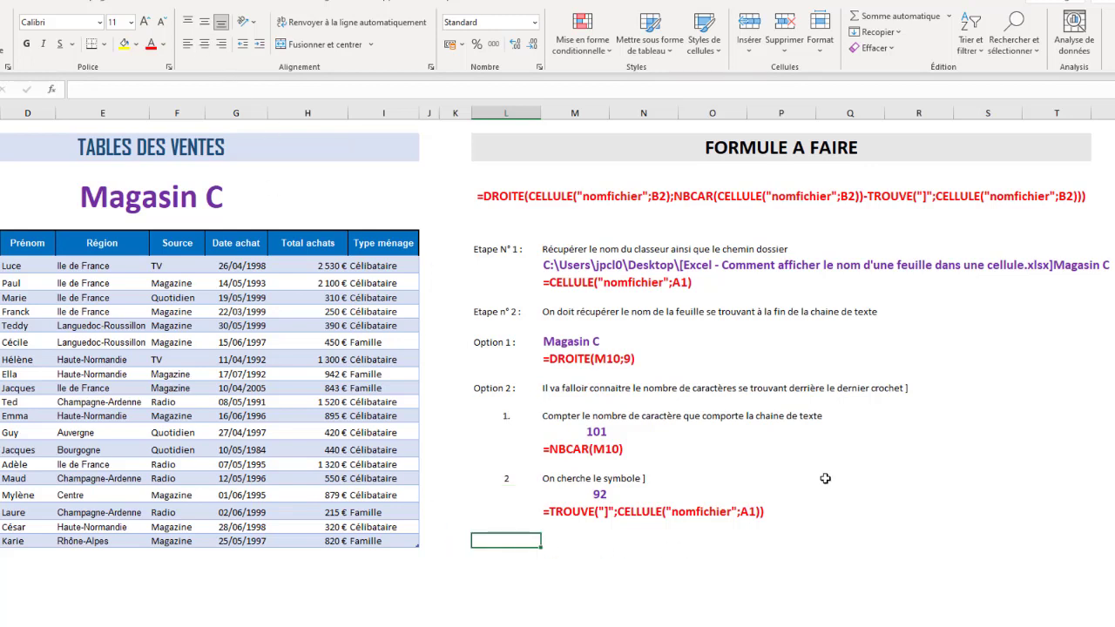
text(3)
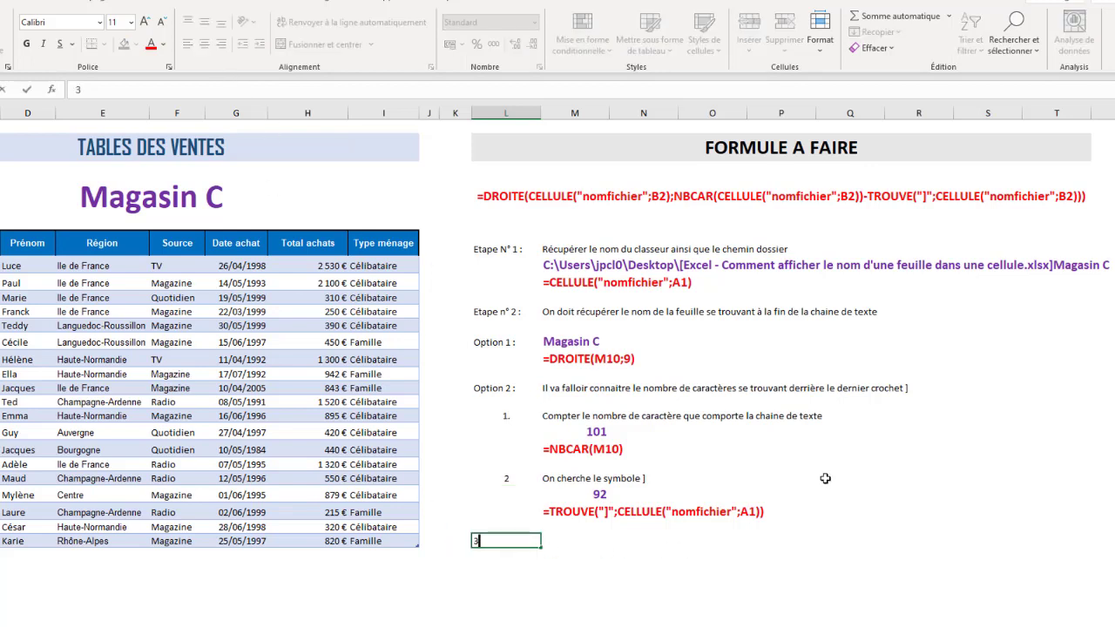
text(.)
key(Tab)
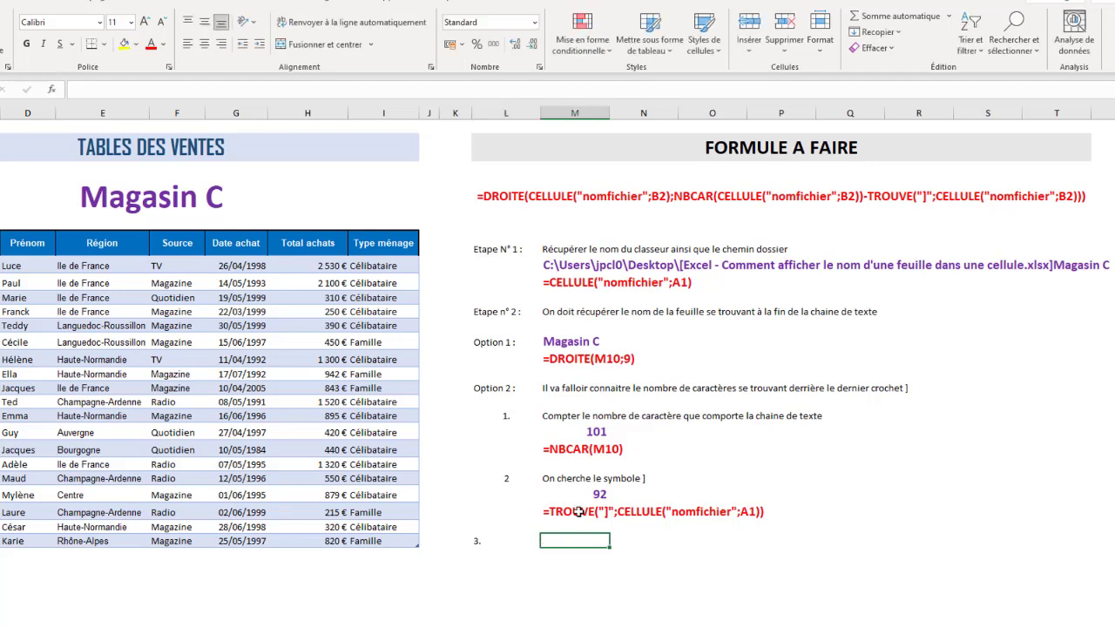
click(478, 539)
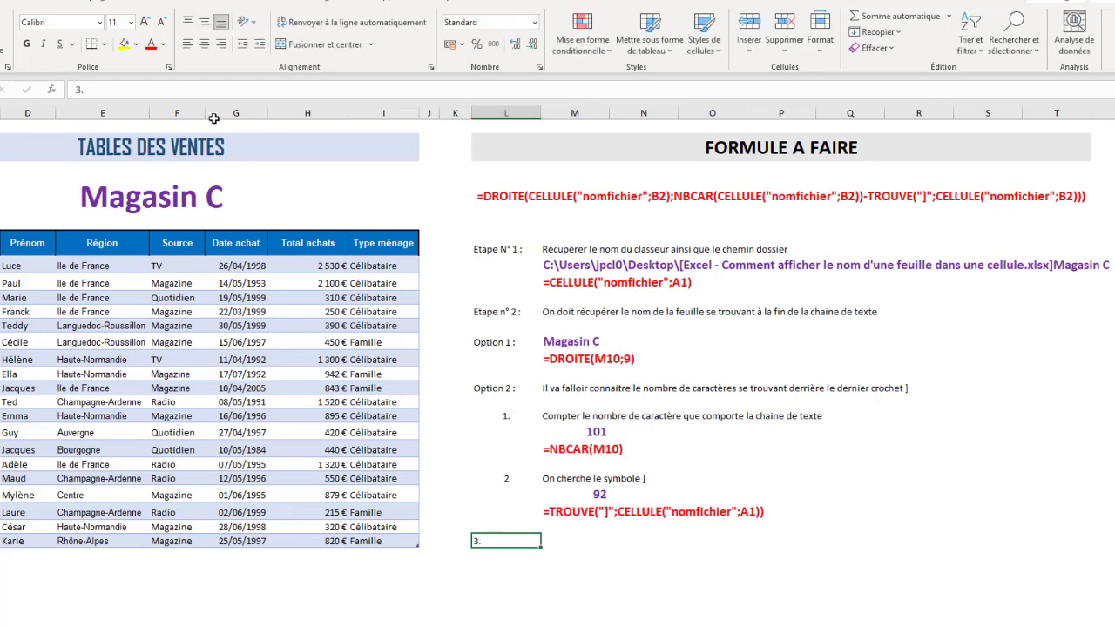
click(204, 43)
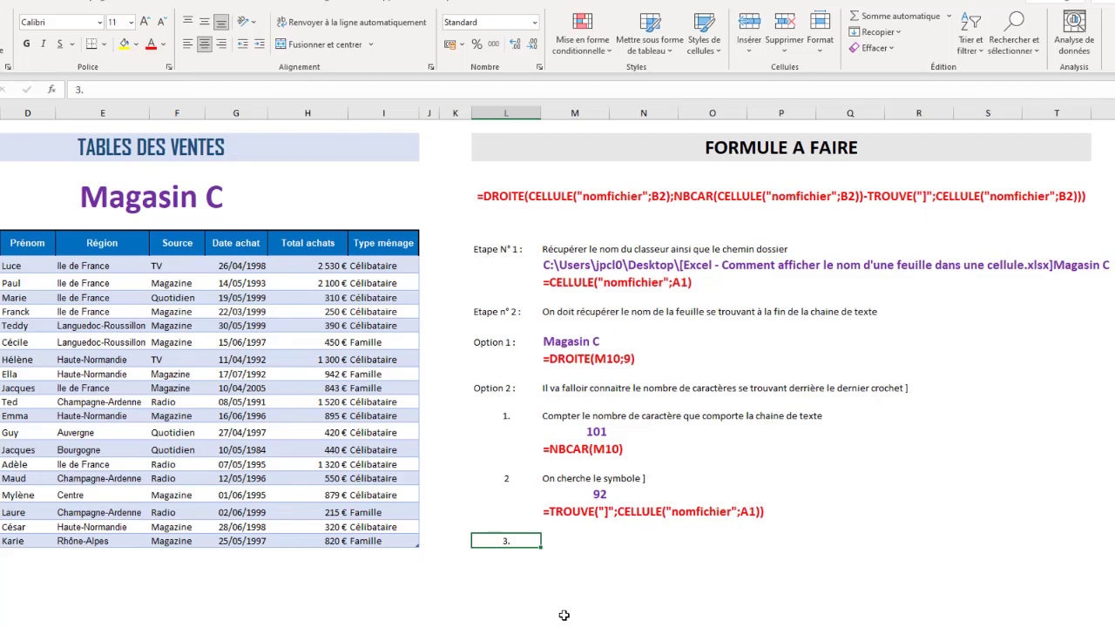
Step: Enter the description "On doit trouver le nom de la feuille et le nombre de caractères" in cell M28
click(579, 537)
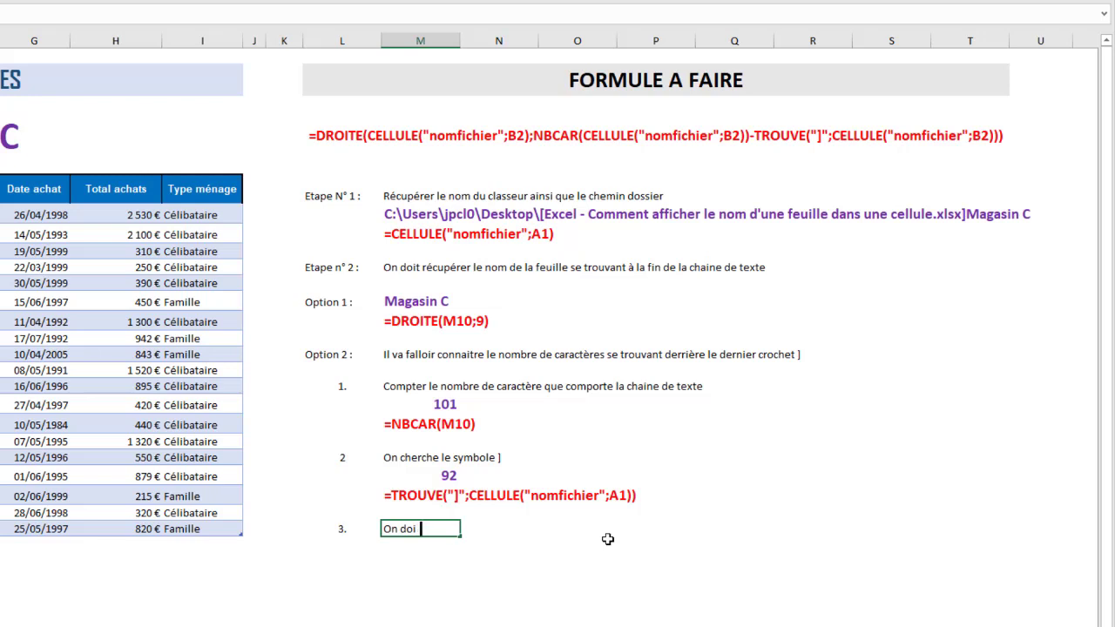
text(uver le nom de la f)
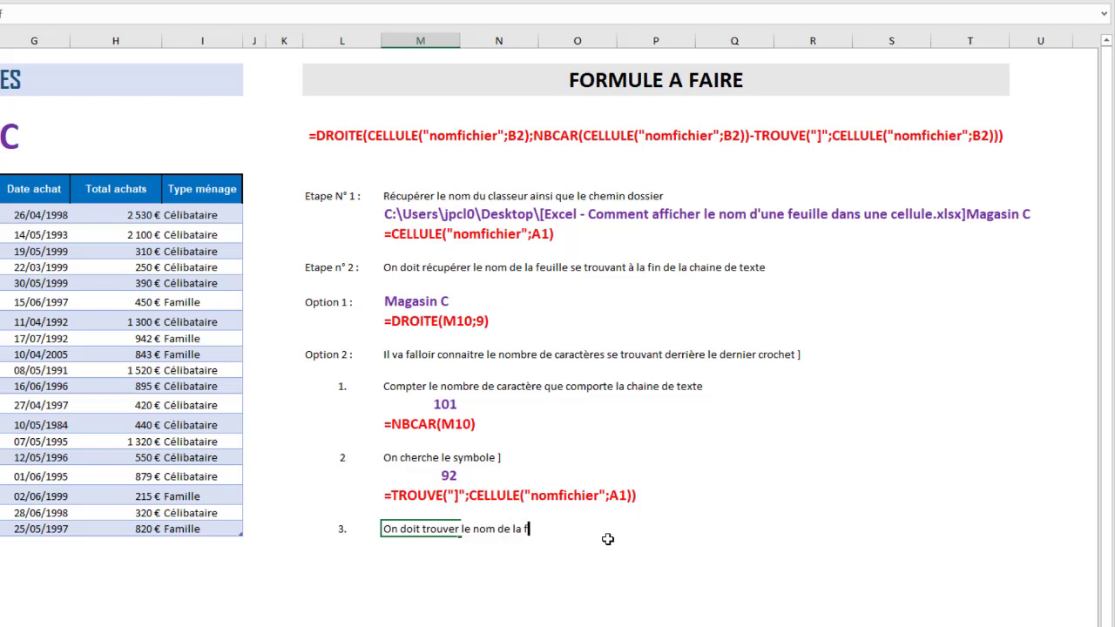
text(euille et le)
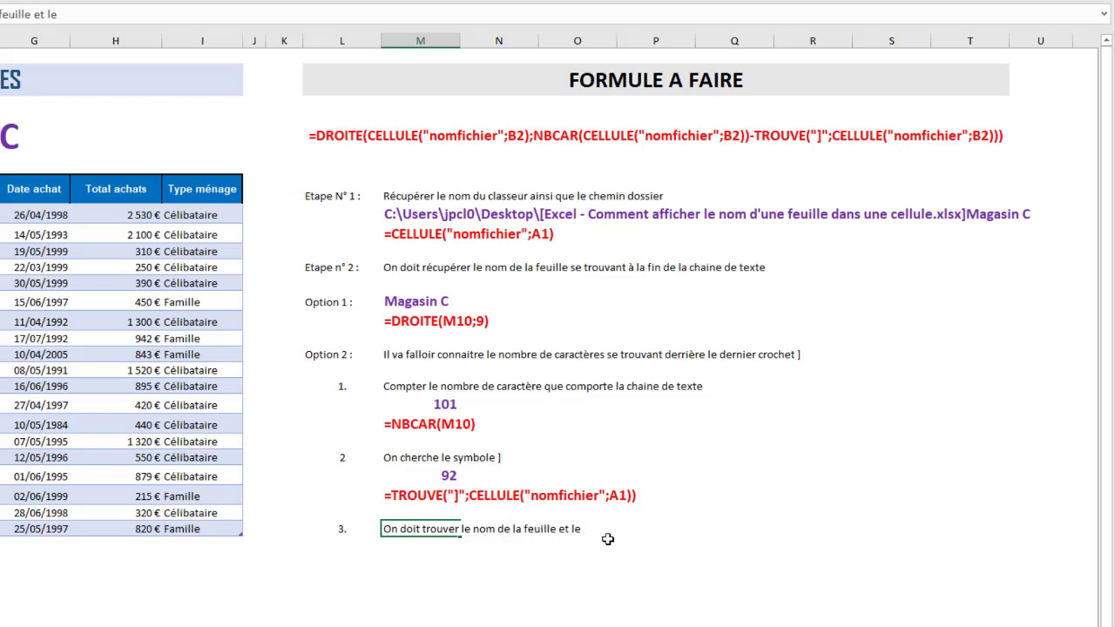
text( nombre d)
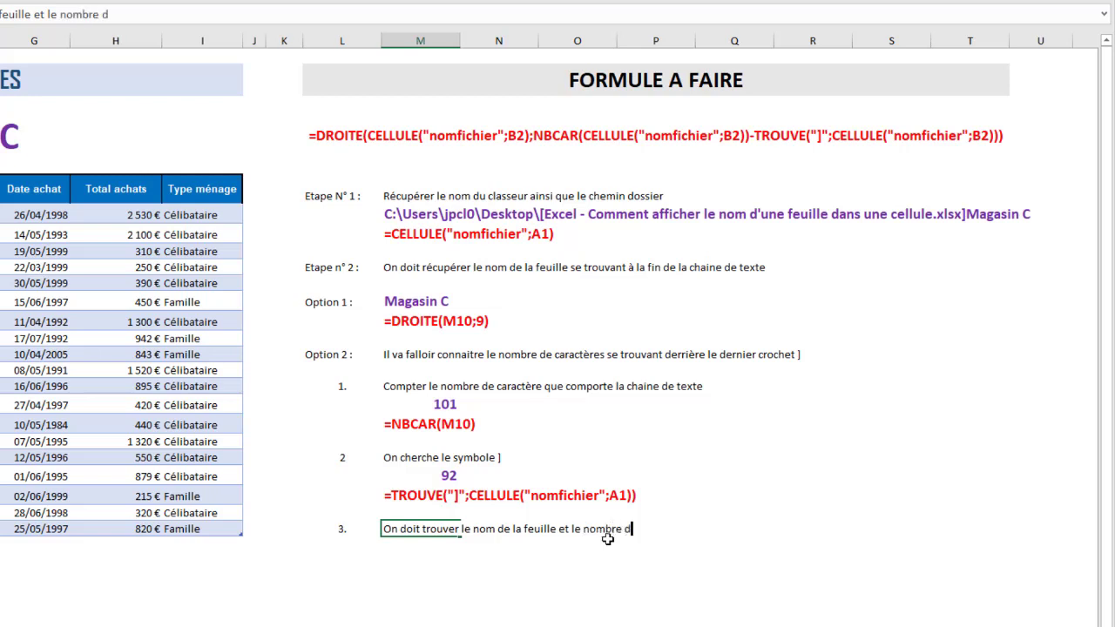
text(e caractères)
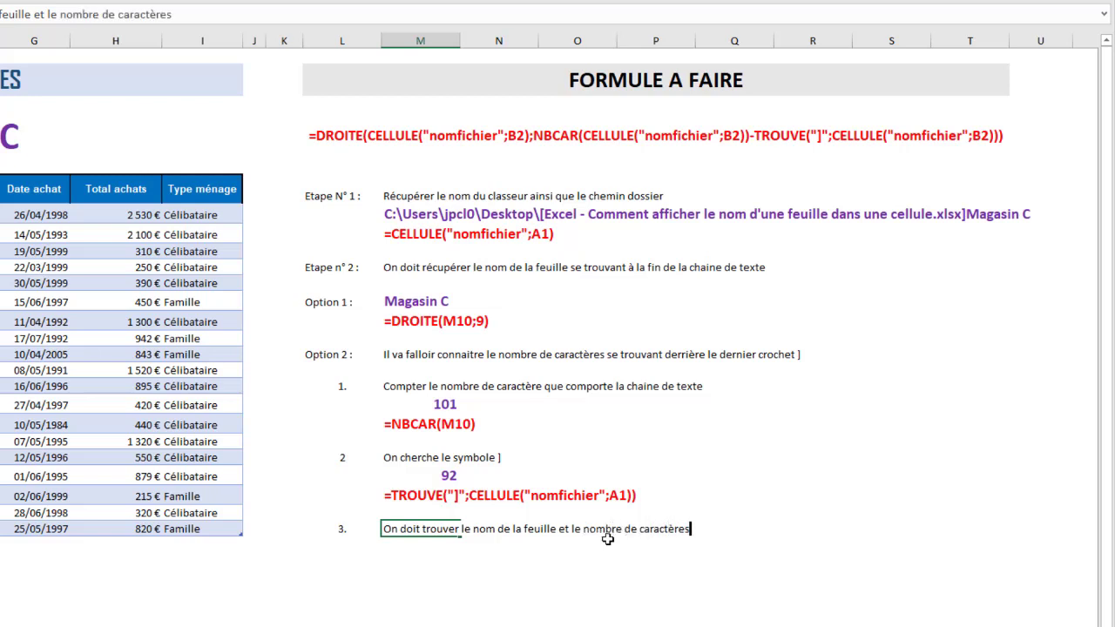
key(Return)
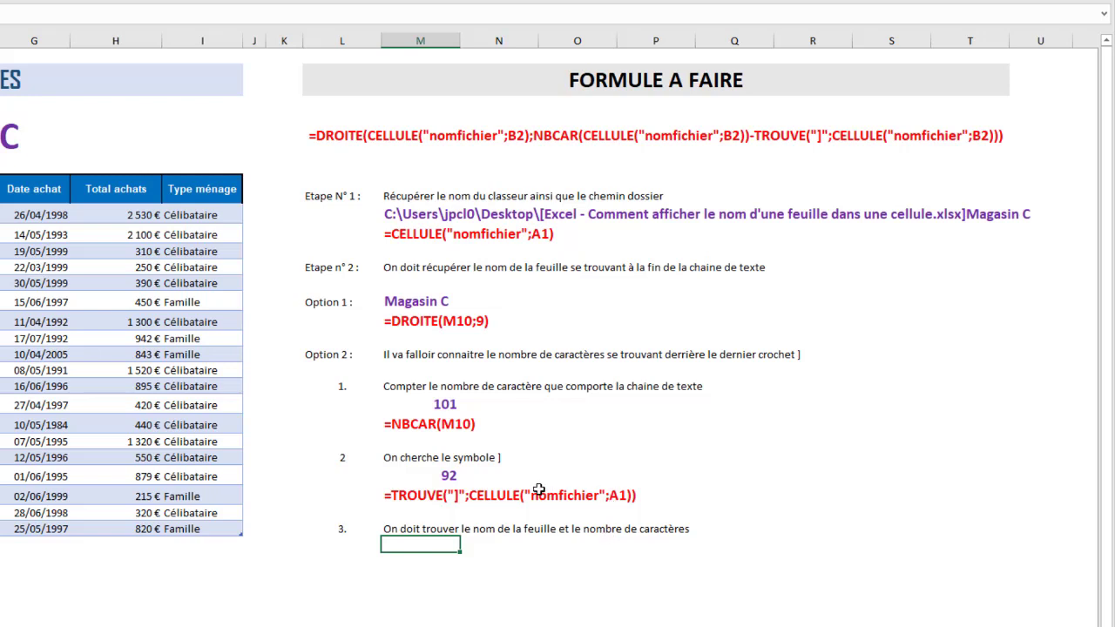
Step: Compare the total character count in M21 with the closing bracket's position in M25
click(410, 529)
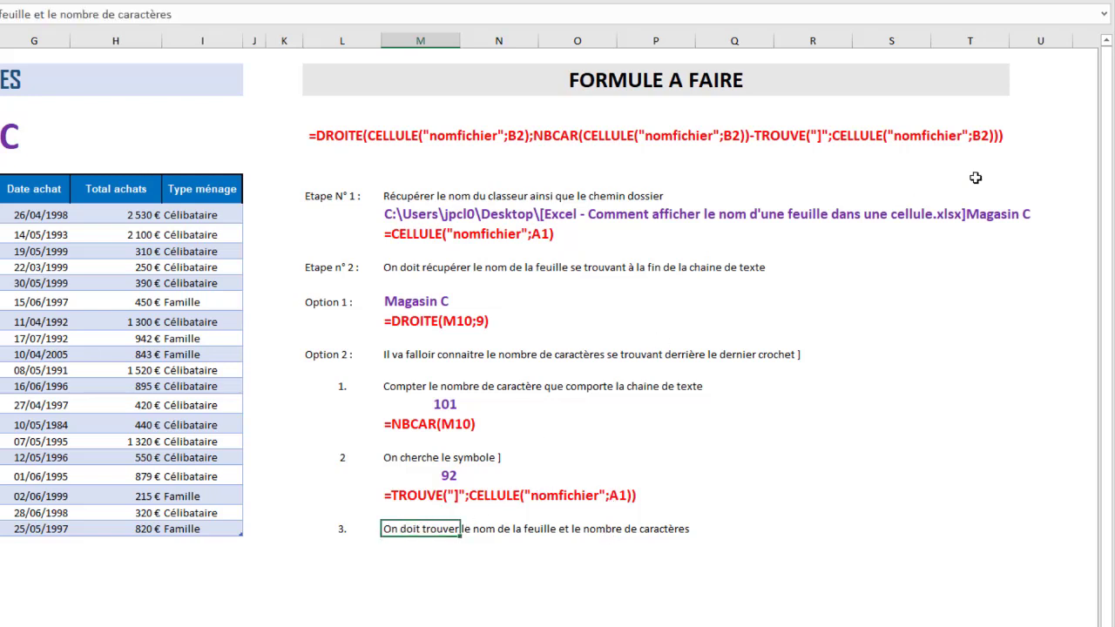
click(415, 550)
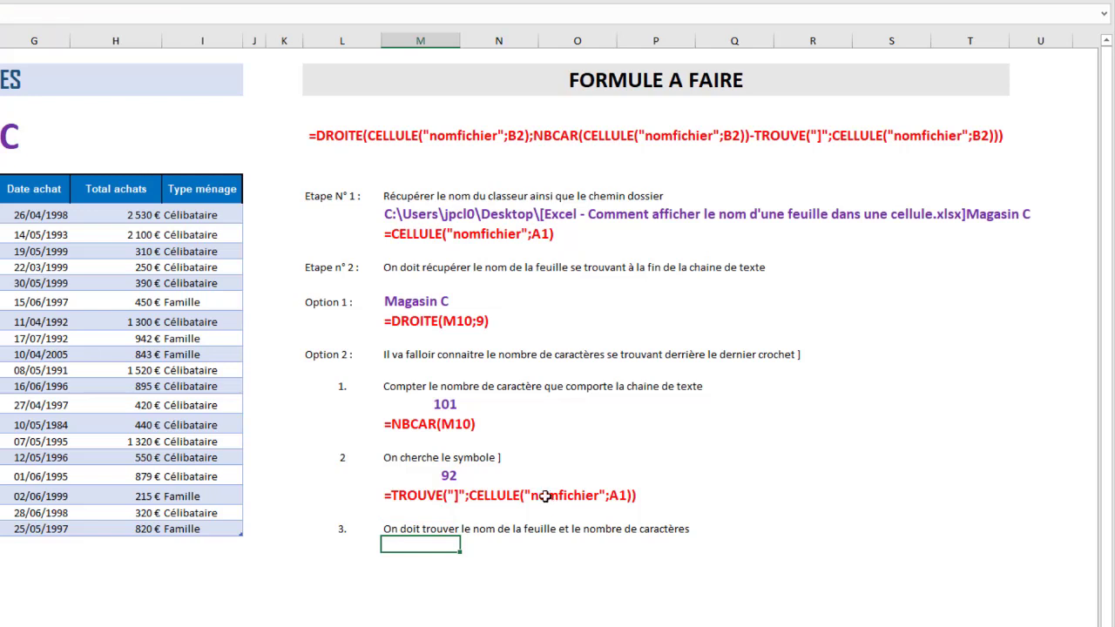
click(446, 401)
click(440, 470)
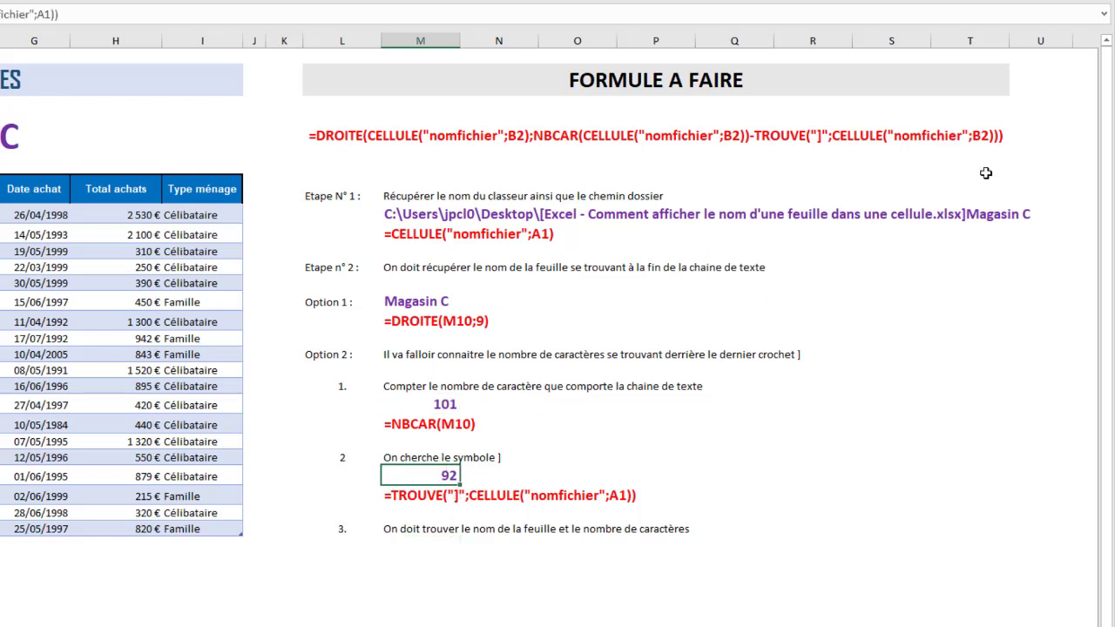
click(443, 405)
click(447, 476)
click(446, 403)
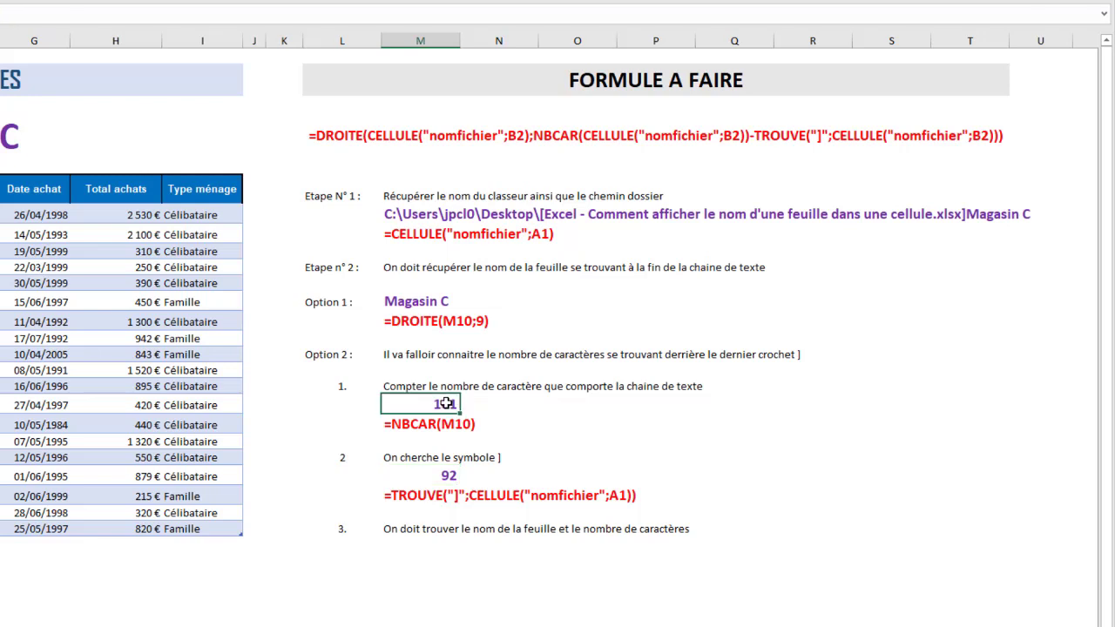
click(446, 475)
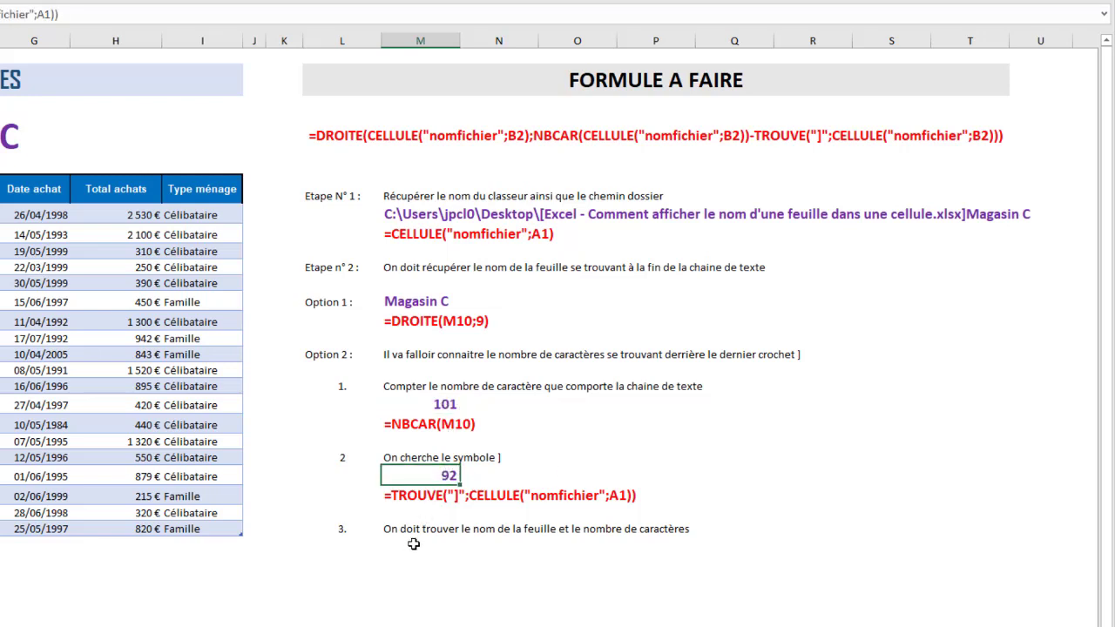
Step: Copy the formula =NBCAR(M10) from M21 into cell M29 below the third item's description
click(451, 403)
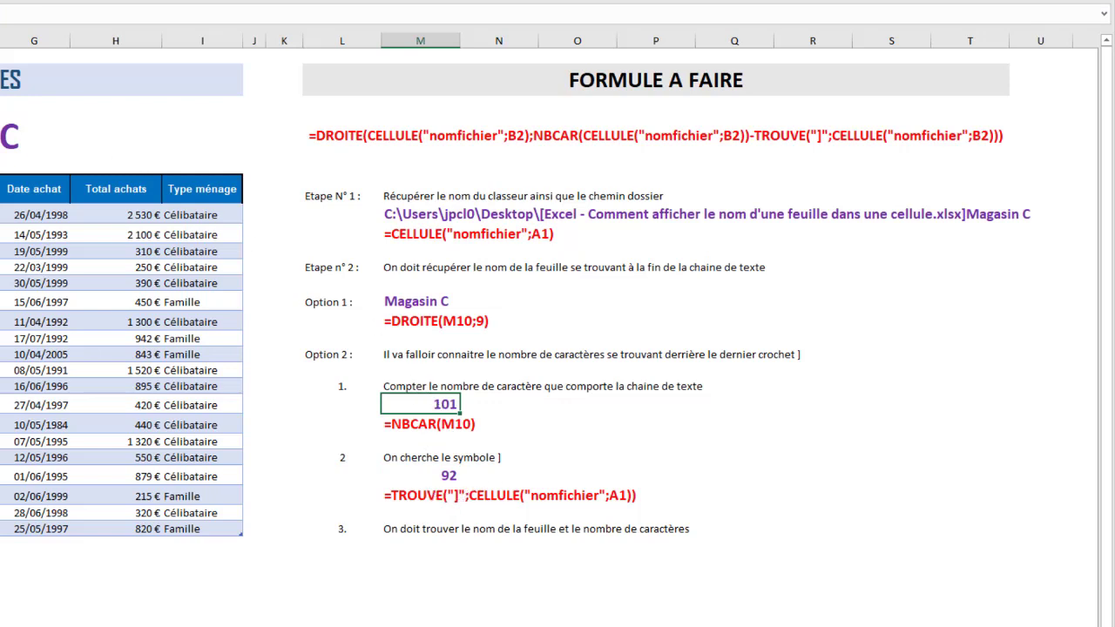
click(3, 14)
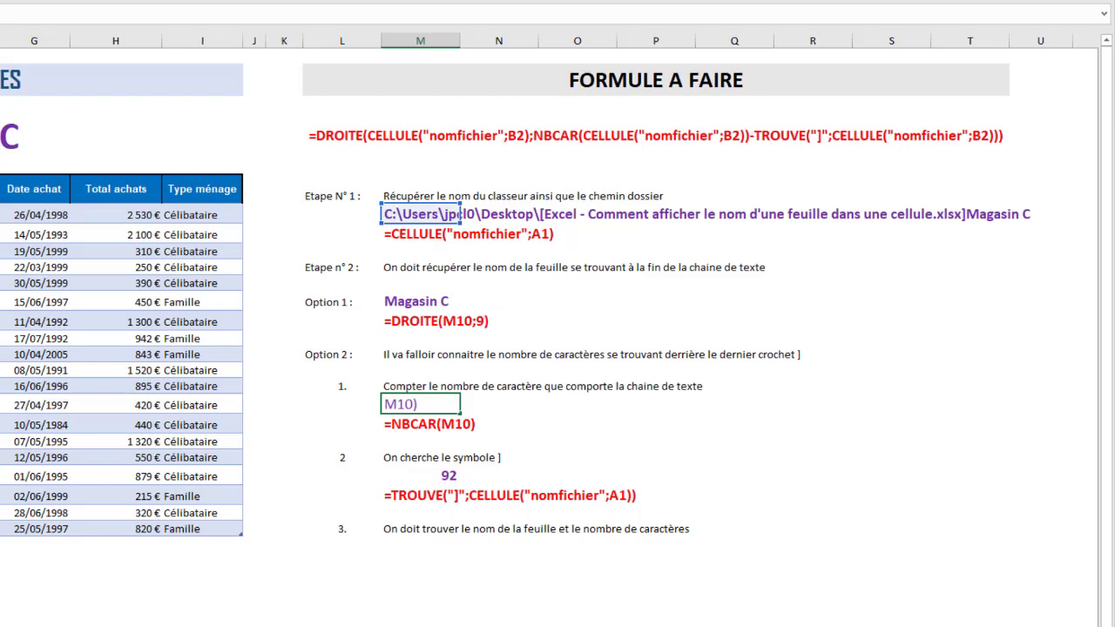
key(Escape)
click(410, 546)
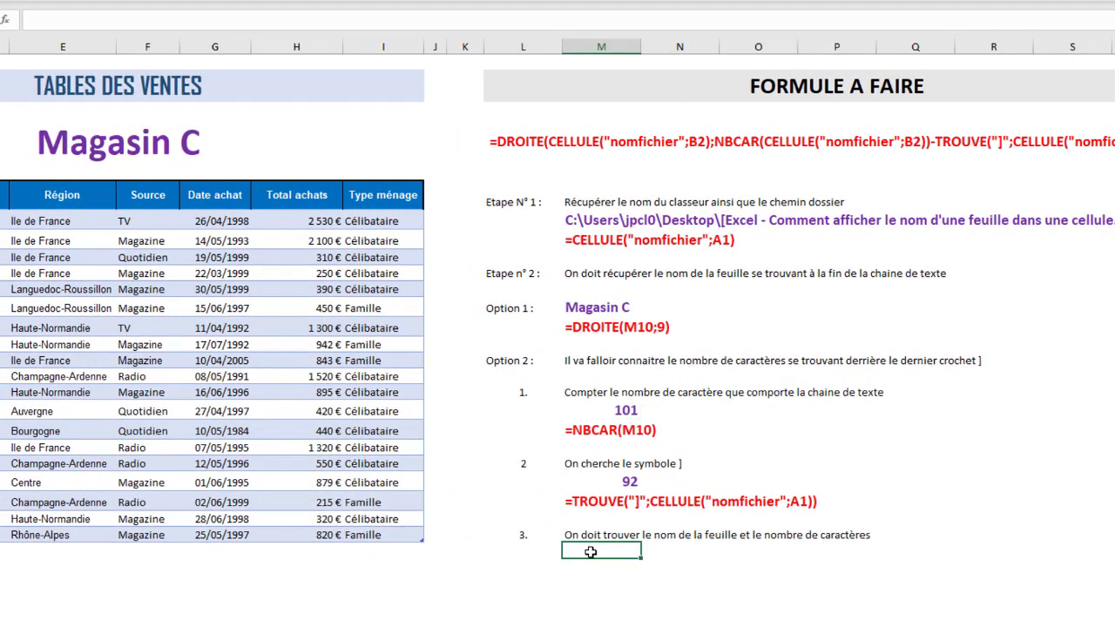
text(=NBCAR(M10))
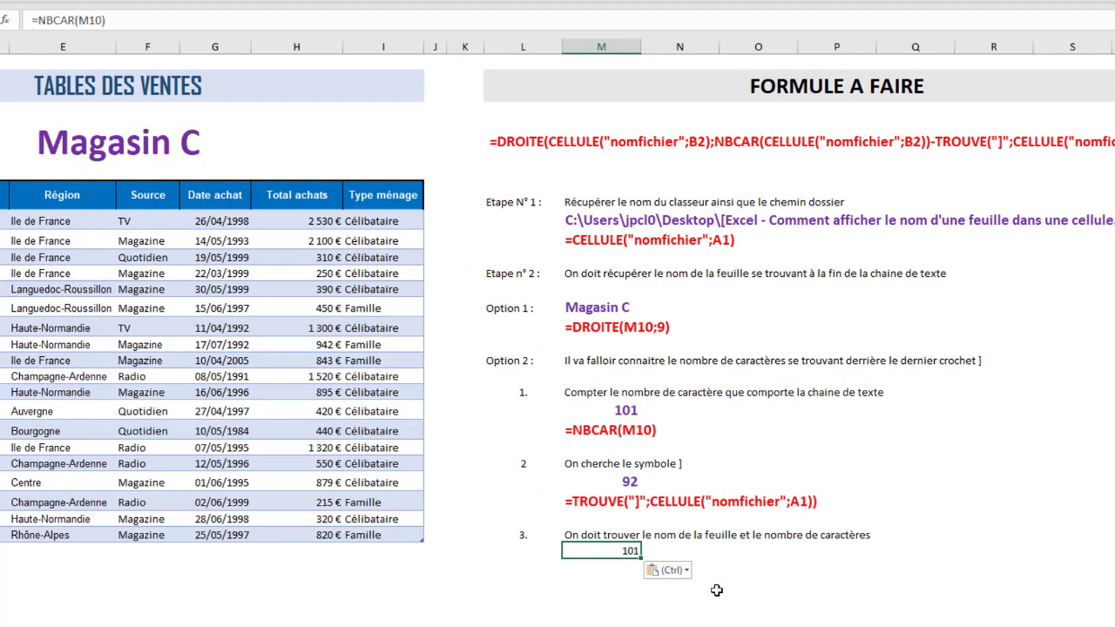
Step: Copy the formula-text cell M26 into M30 to show the formula used in M29
click(600, 494)
key(ctrl+c)
click(598, 568)
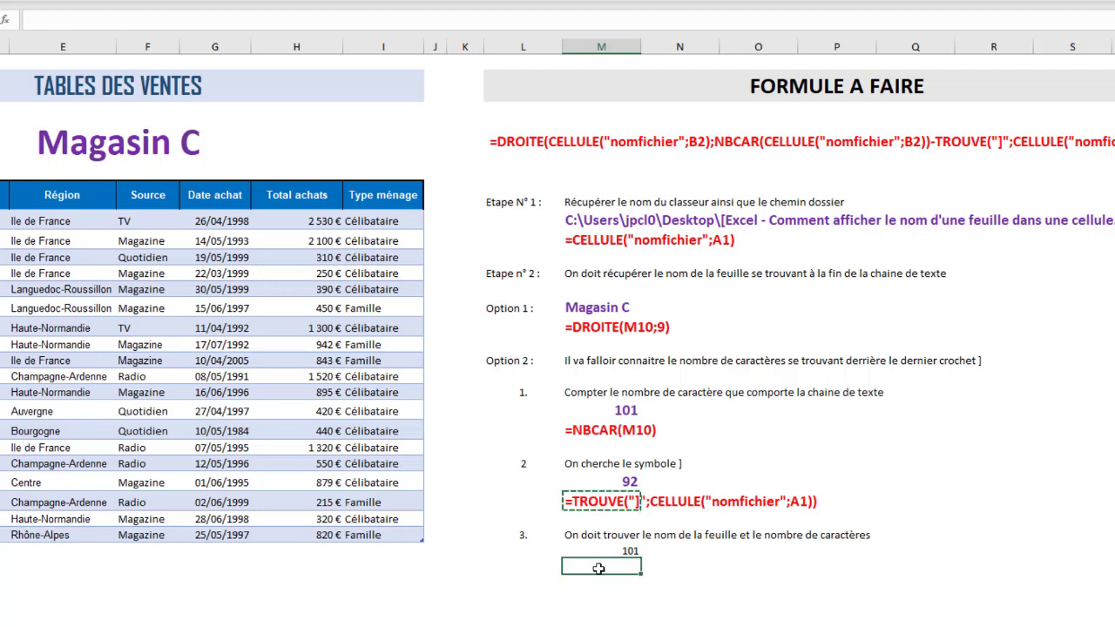
key(ctrl+v)
Step: Extend the formula in M29 to =NBCAR(M10)-TROUVE("]";CELLULE("nomfichier";A1)) and give its result the same formatting as M25
click(610, 551)
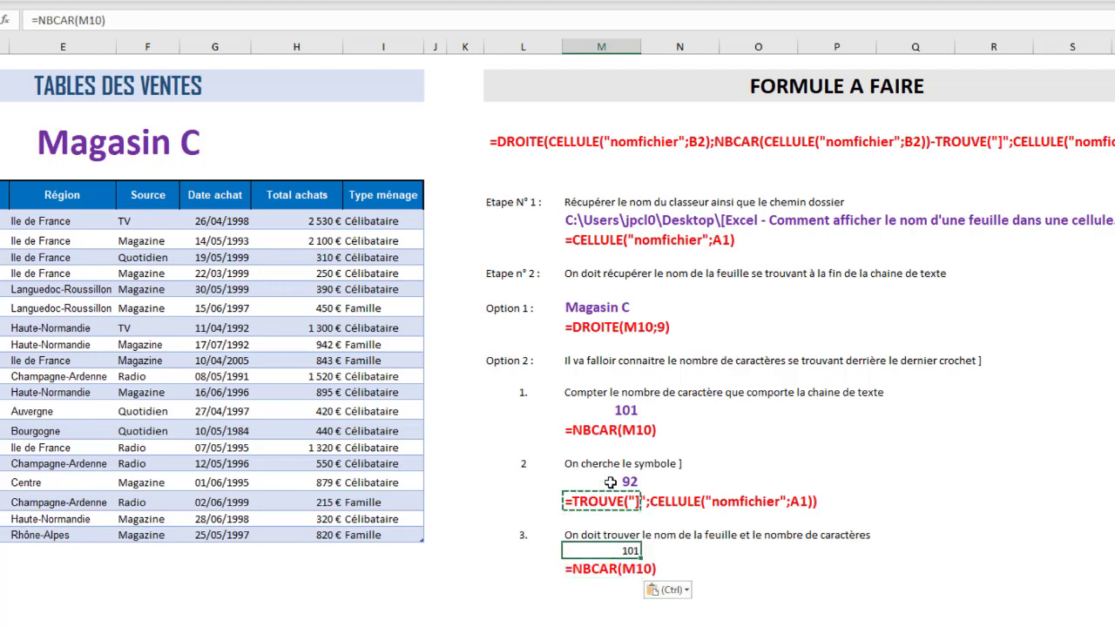
click(614, 481)
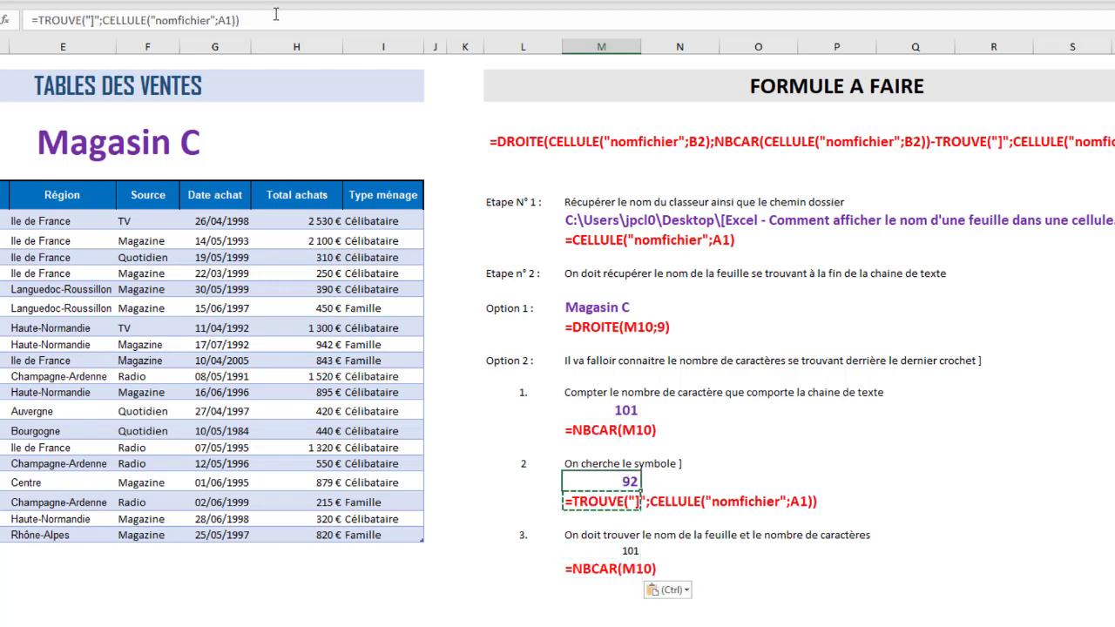
drag(276, 14, 44, 27)
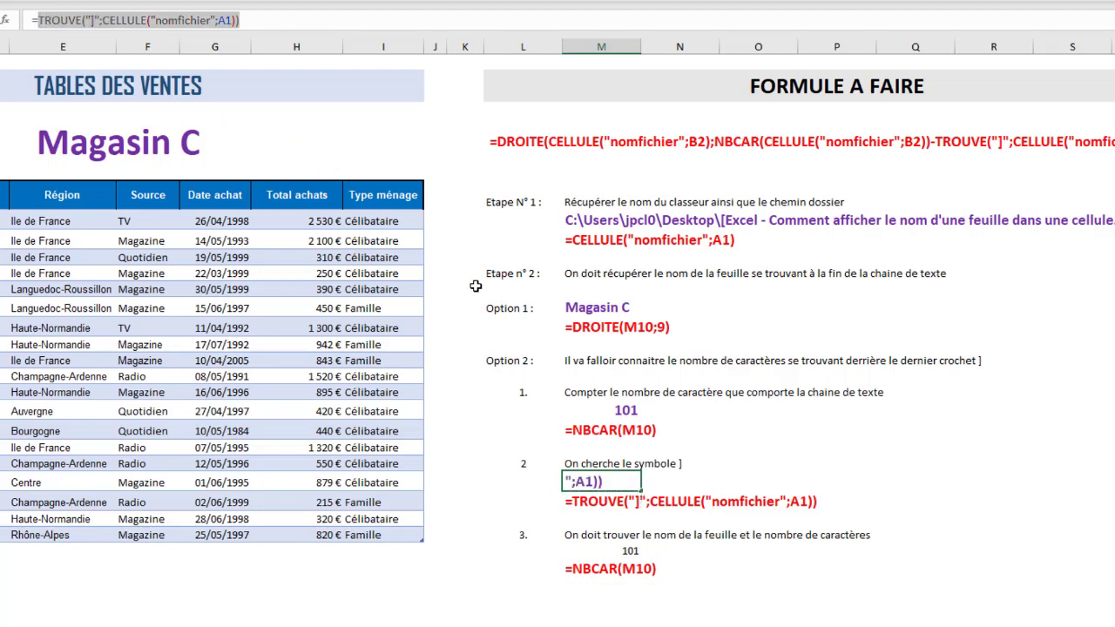
key(Escape)
click(633, 555)
click(153, 25)
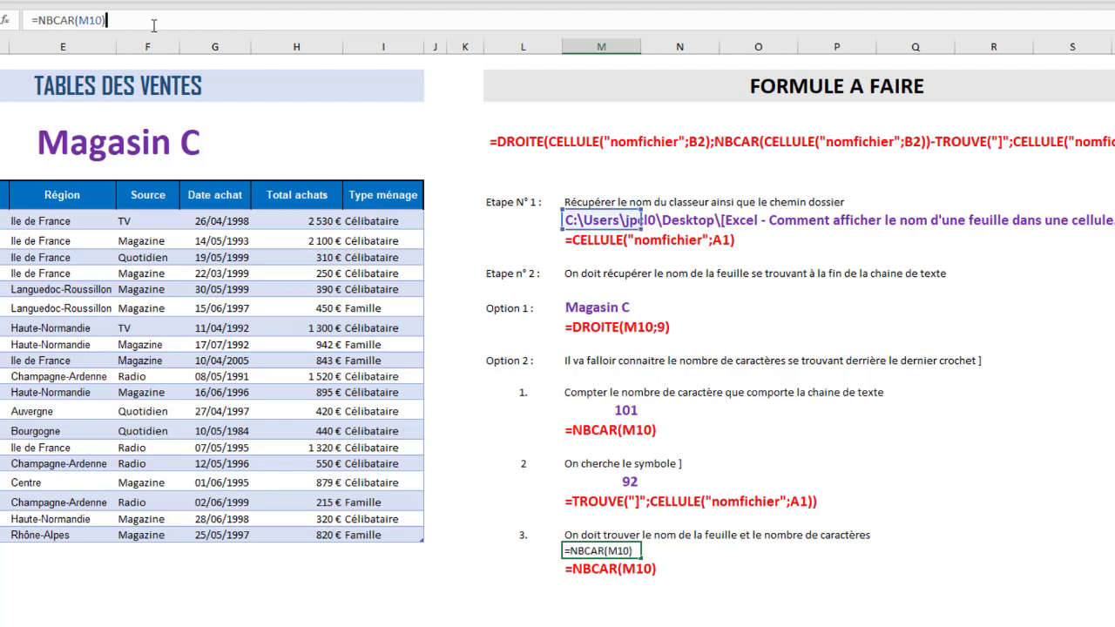
text(-)
key(ctrl+v)
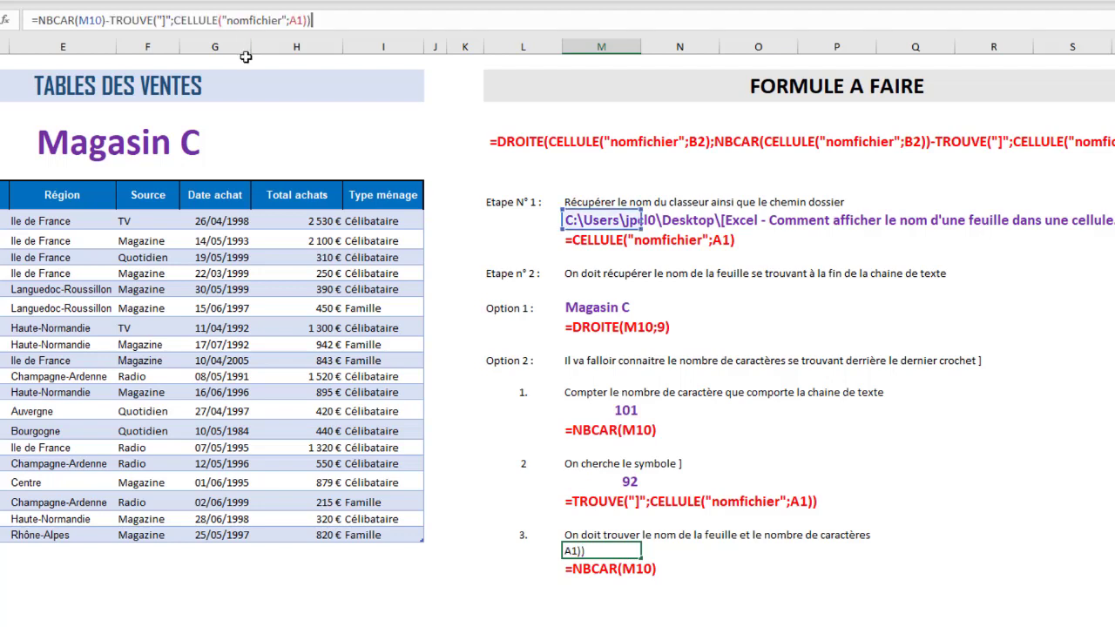
key(Return)
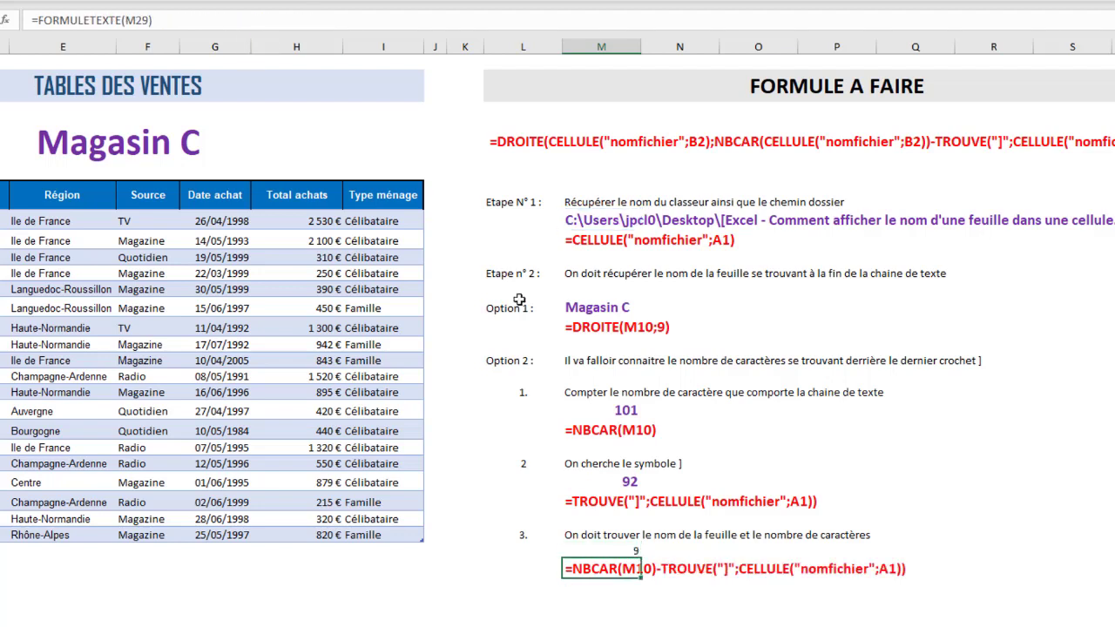
click(615, 477)
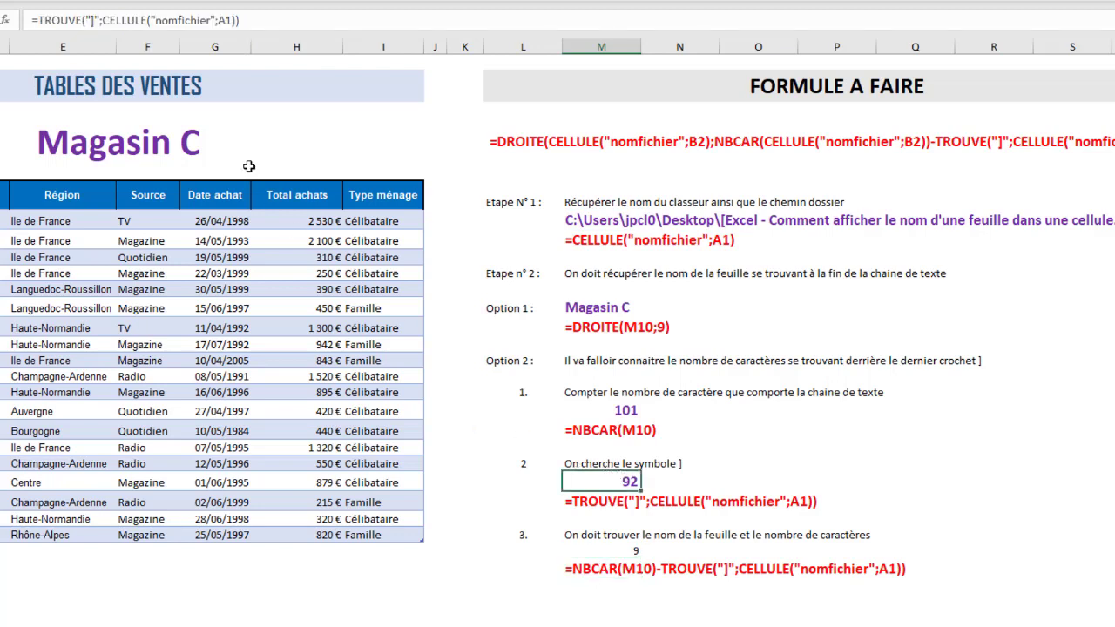
click(614, 551)
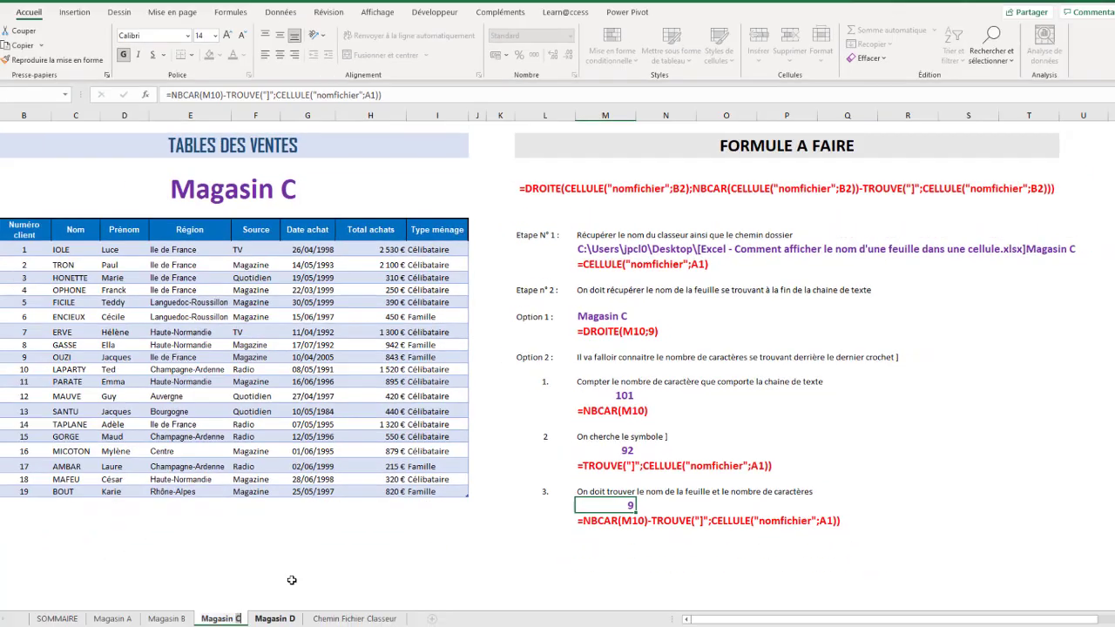
Step: Rename the Magasin C sheet as Magasin TITI to test the formulas with a longer name
key(BackSpace)
text(TITI)
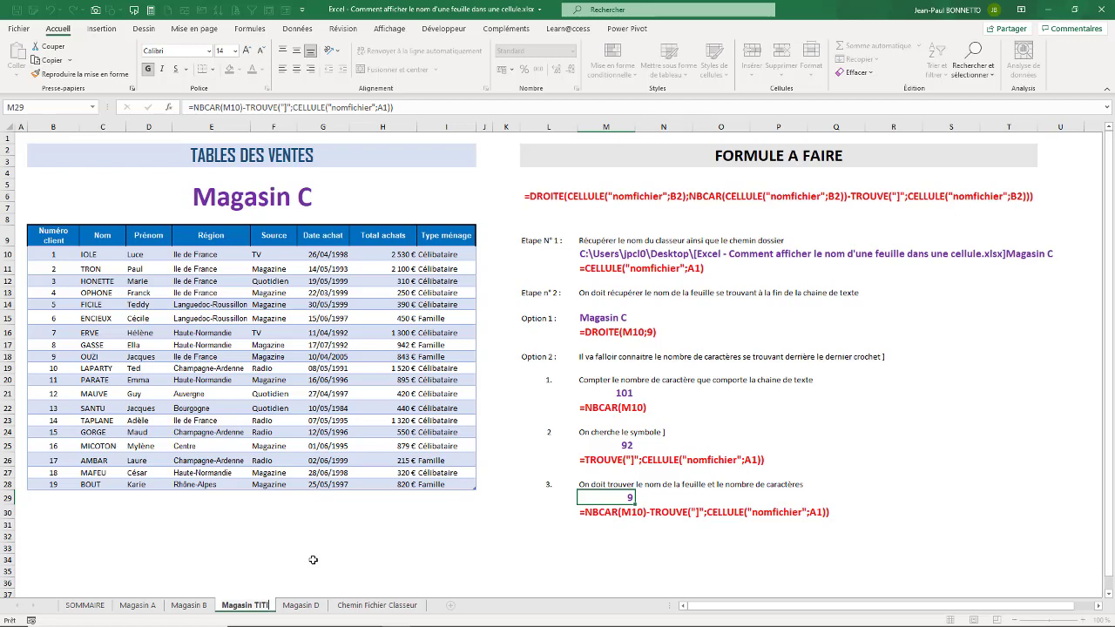
key(Return)
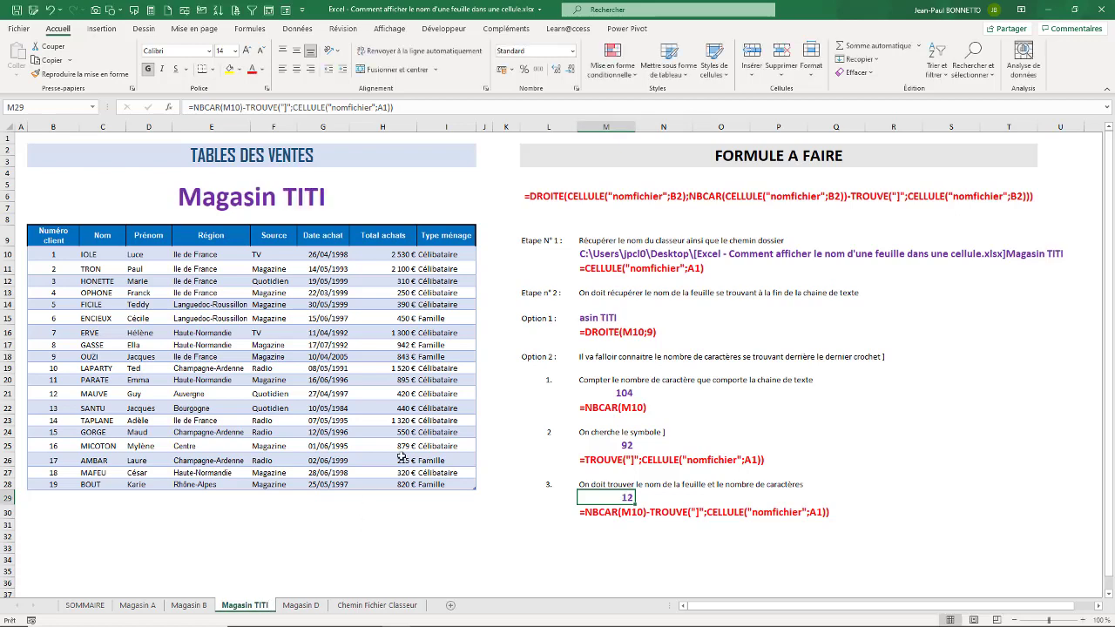
Step: Compare the Option 1 result in M15 with the Option 2 results in M21, M25 and M29 for the renamed sheet
click(597, 317)
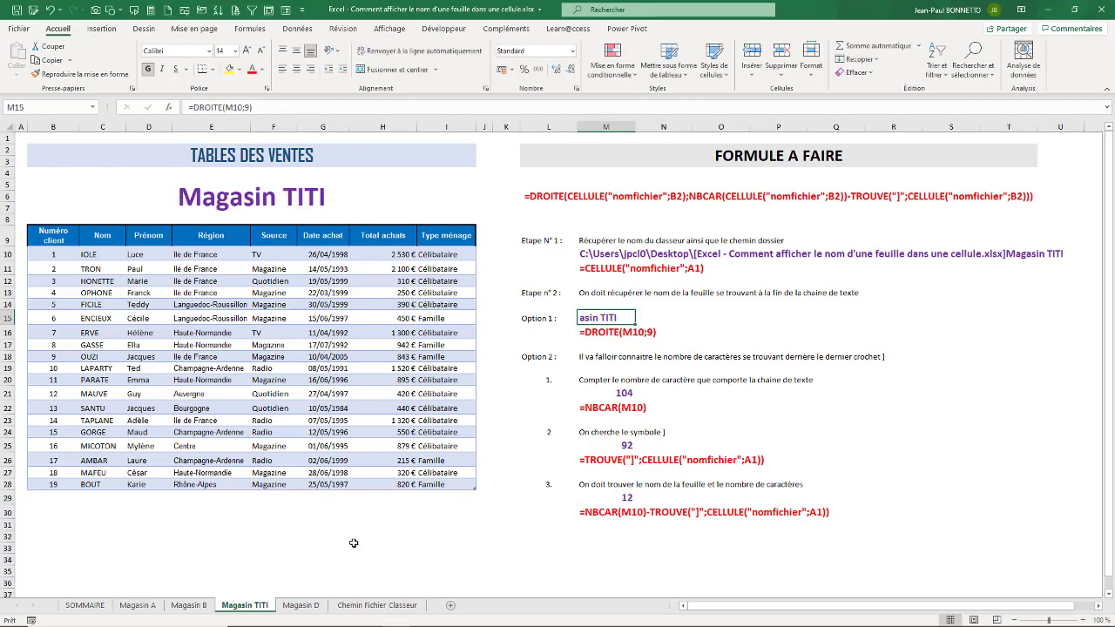
click(616, 392)
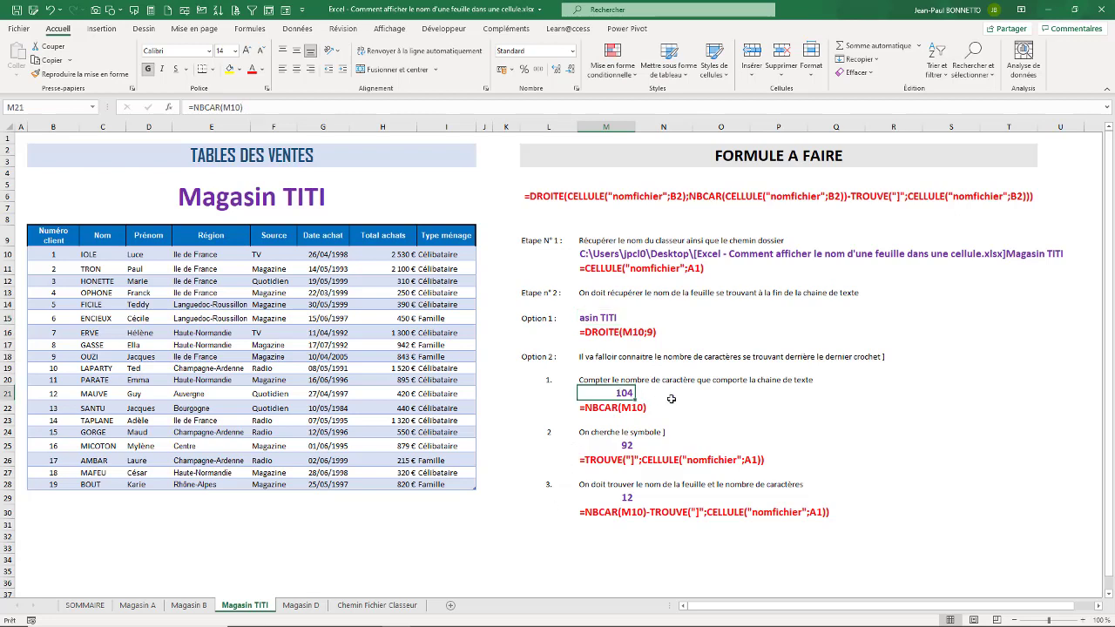
click(614, 447)
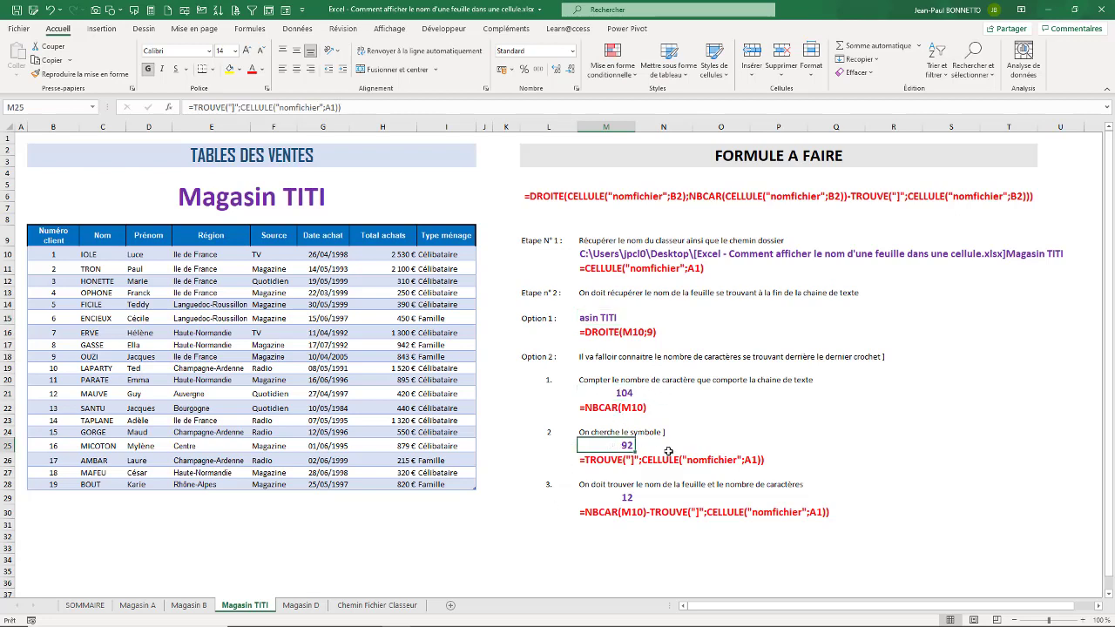
click(622, 392)
click(625, 441)
click(635, 497)
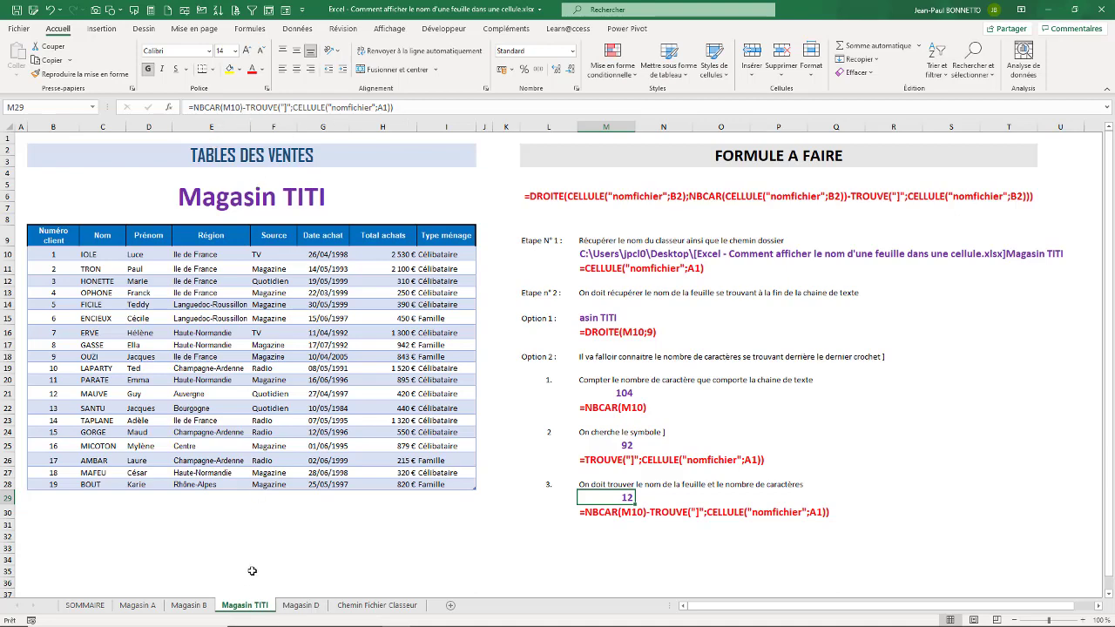
Step: Rename the Magasin TITI sheet back to Magasin C
drag(252, 570, 255, 590)
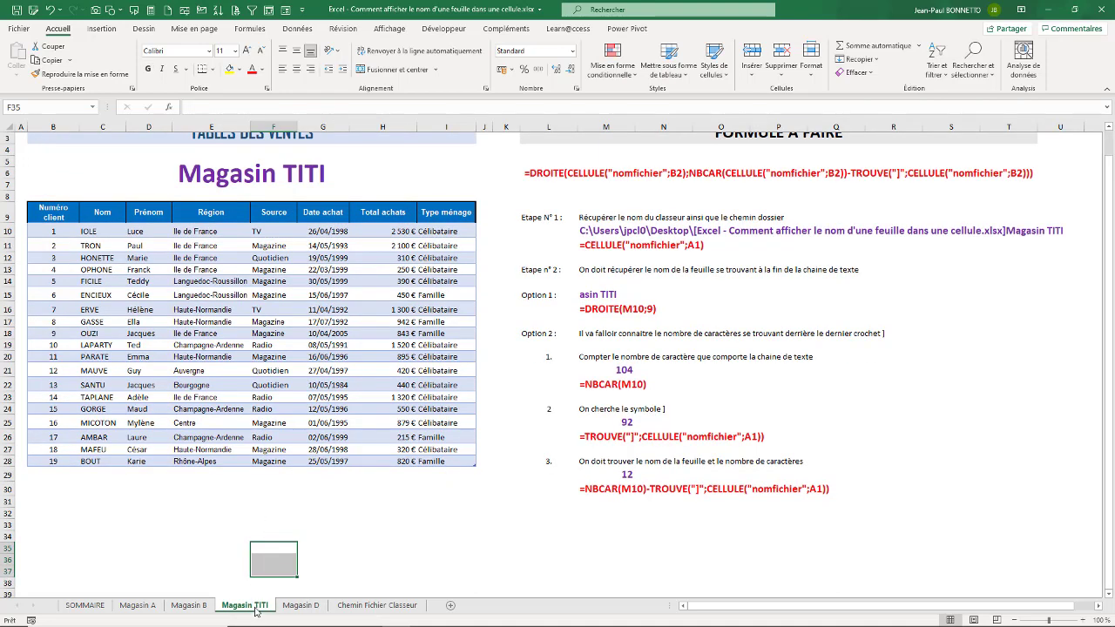
scroll(256, 464, up, 1)
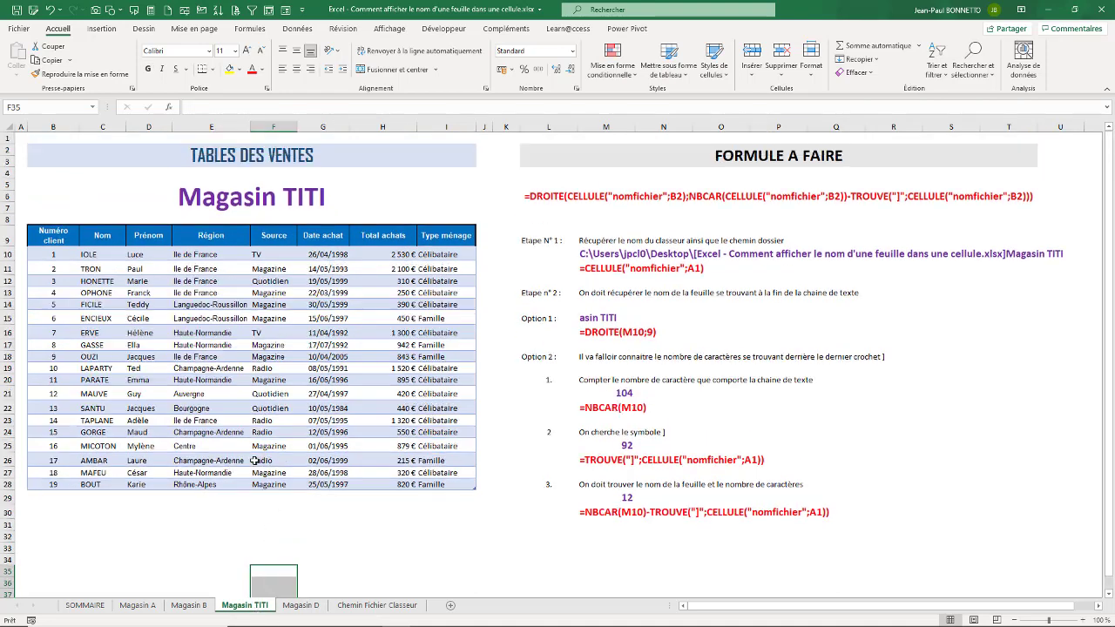
double_click(253, 605)
double_click(257, 605)
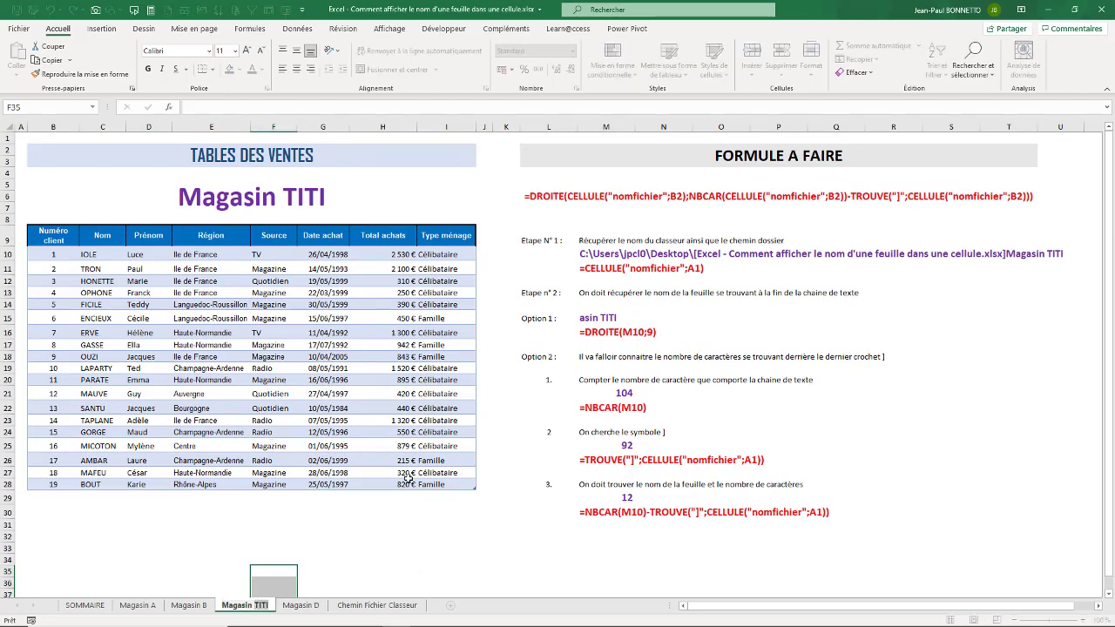
text(V)
key(BackSpace)
text(C)
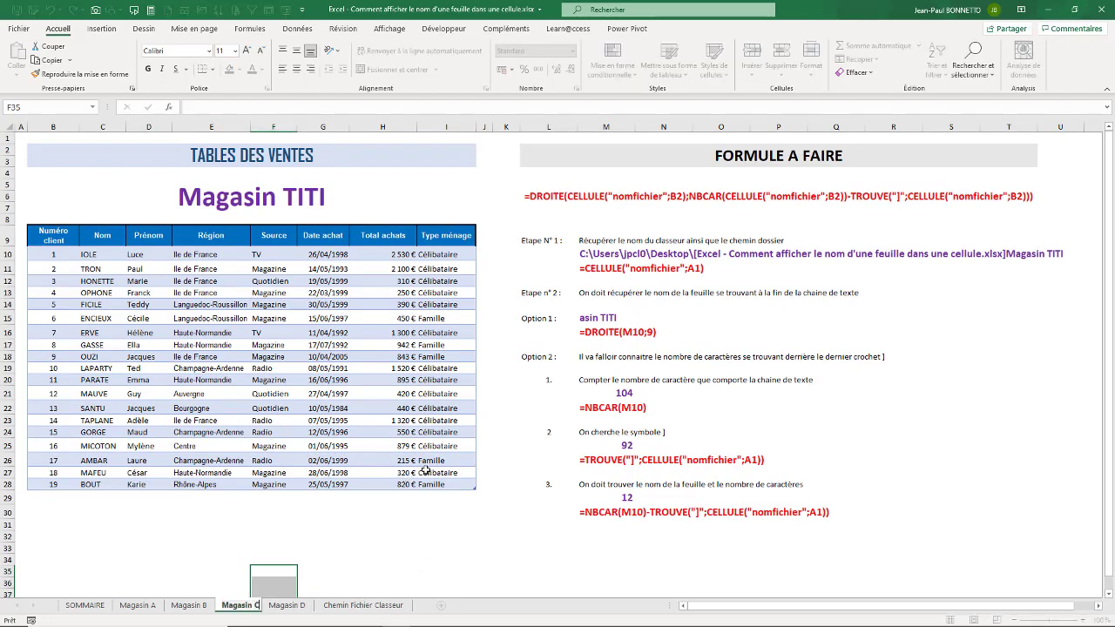
click(314, 320)
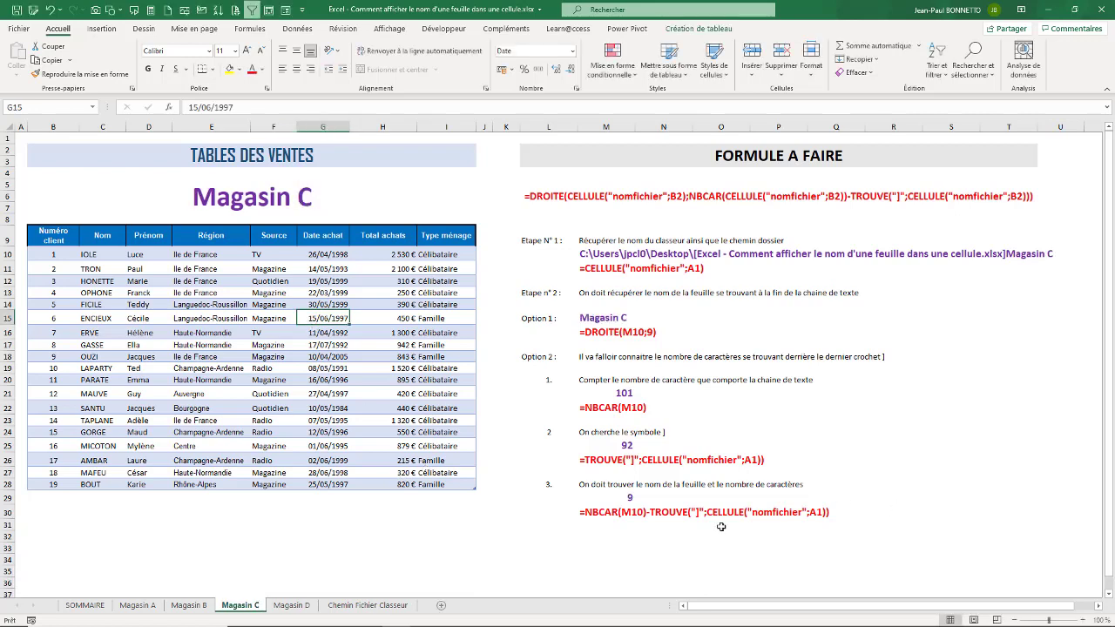
Step: Enter the item number "4." in cell L32 and centre it
click(547, 538)
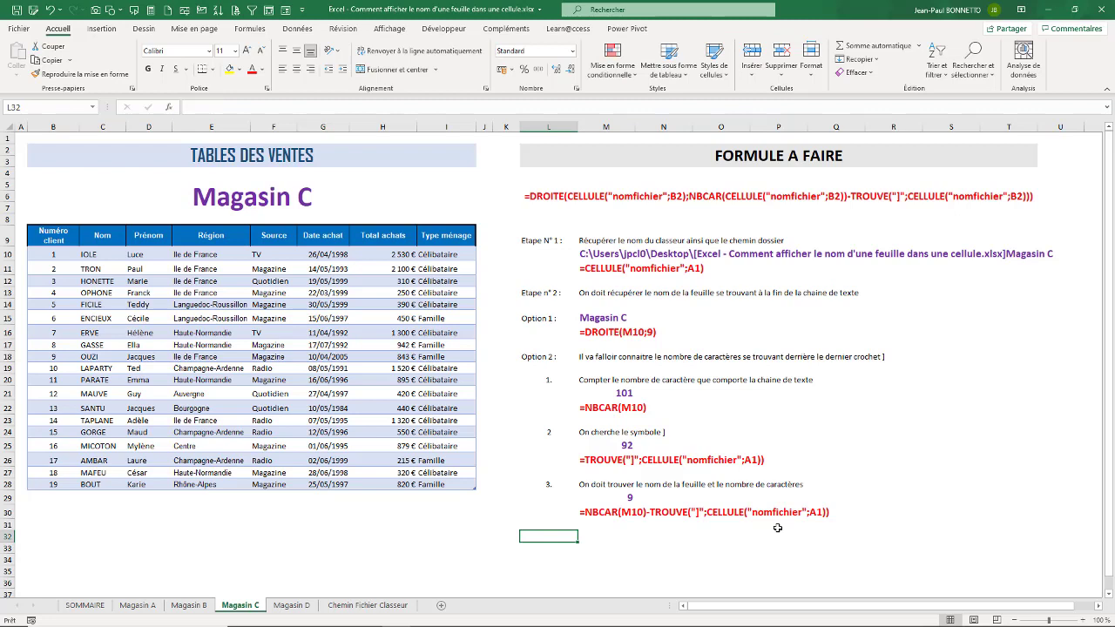
text(4.)
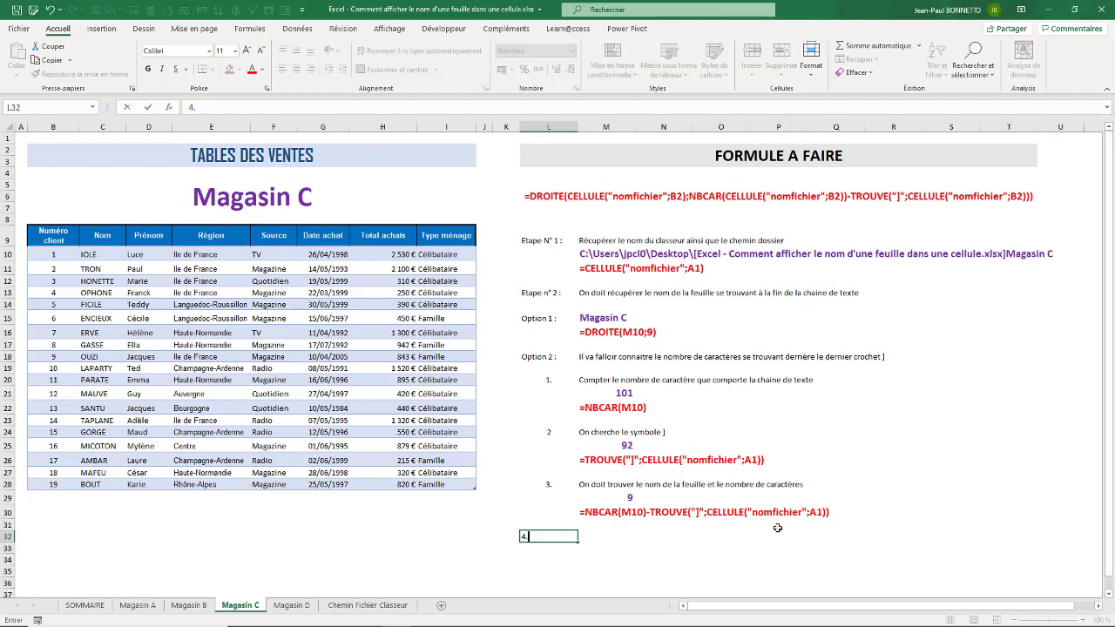
key(Tab)
click(542, 537)
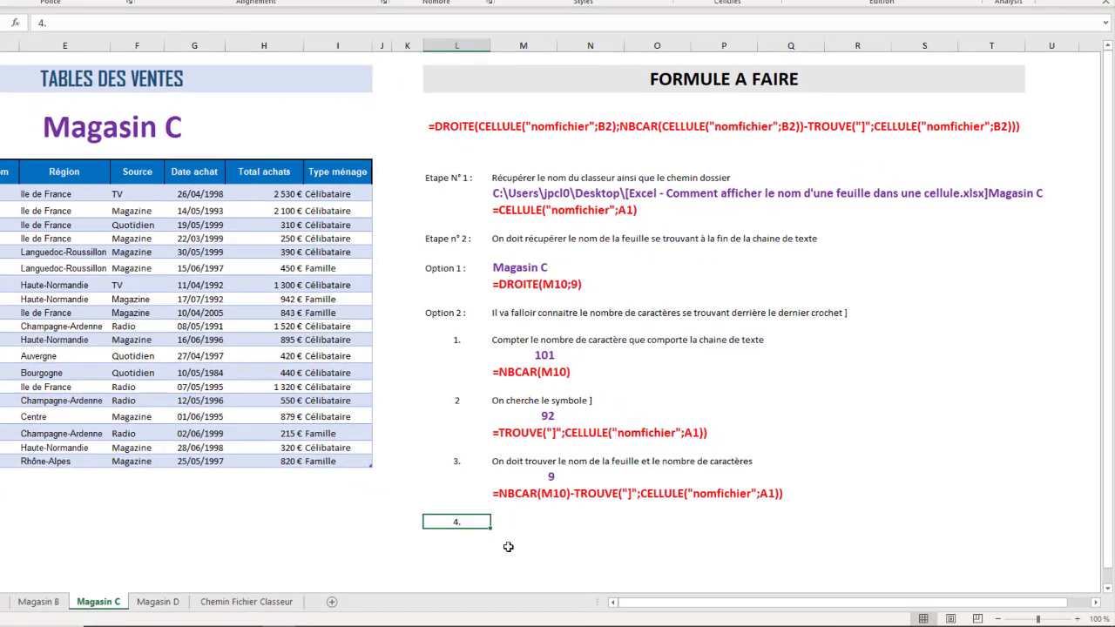
Step: Enter the description "On doit afficher les dernier caractères correspondant au nom de la feuille" in cell M32
click(625, 536)
text(On )
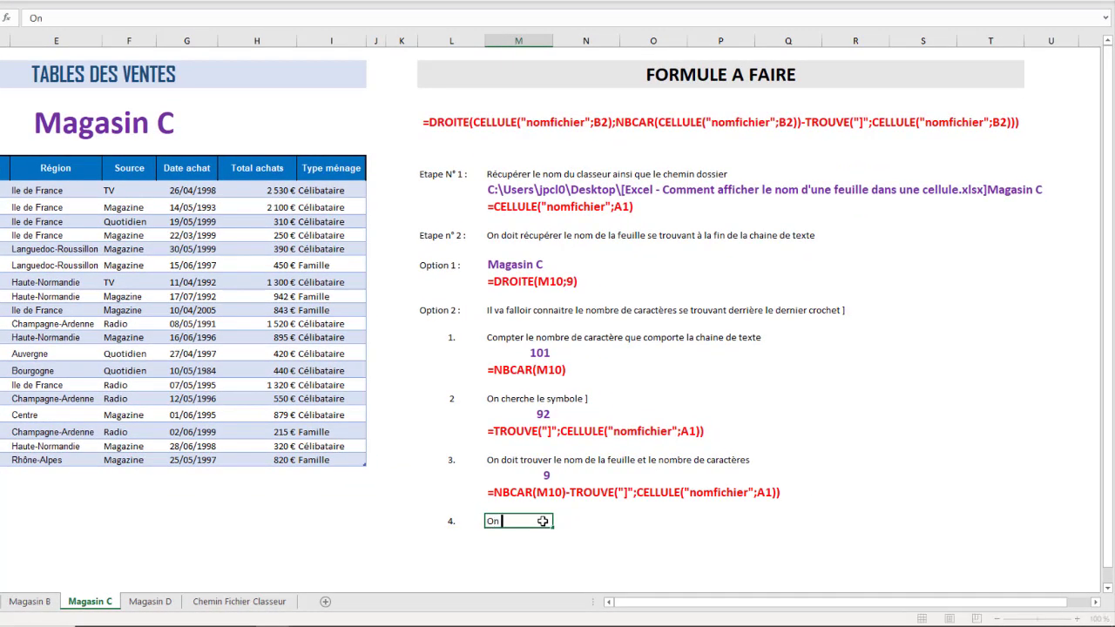
text(doit afficher)
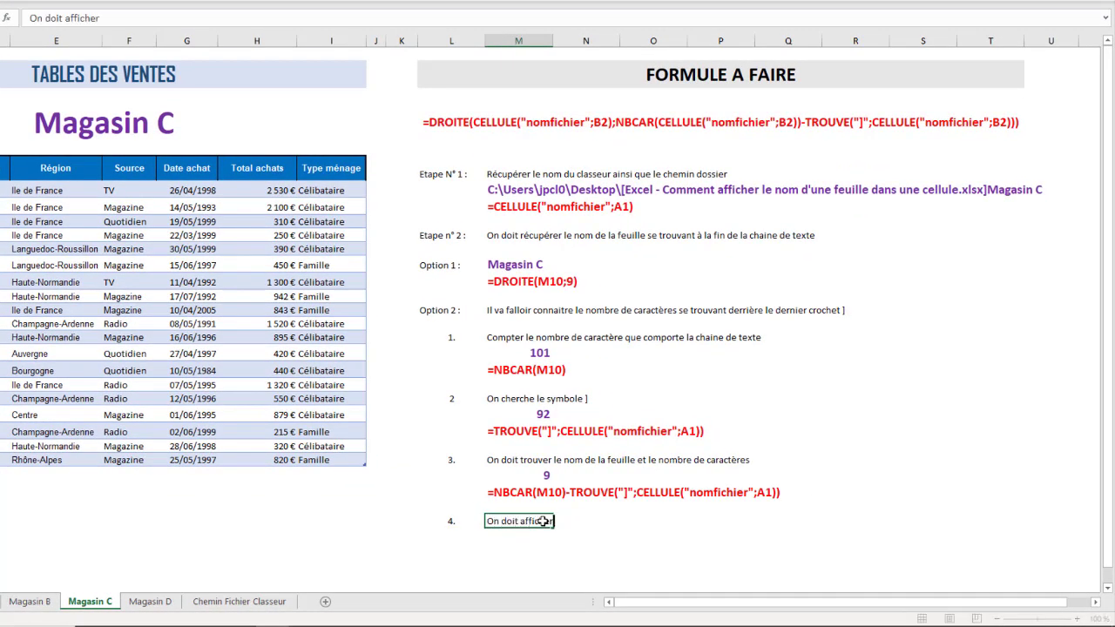
text( les dernier ca)
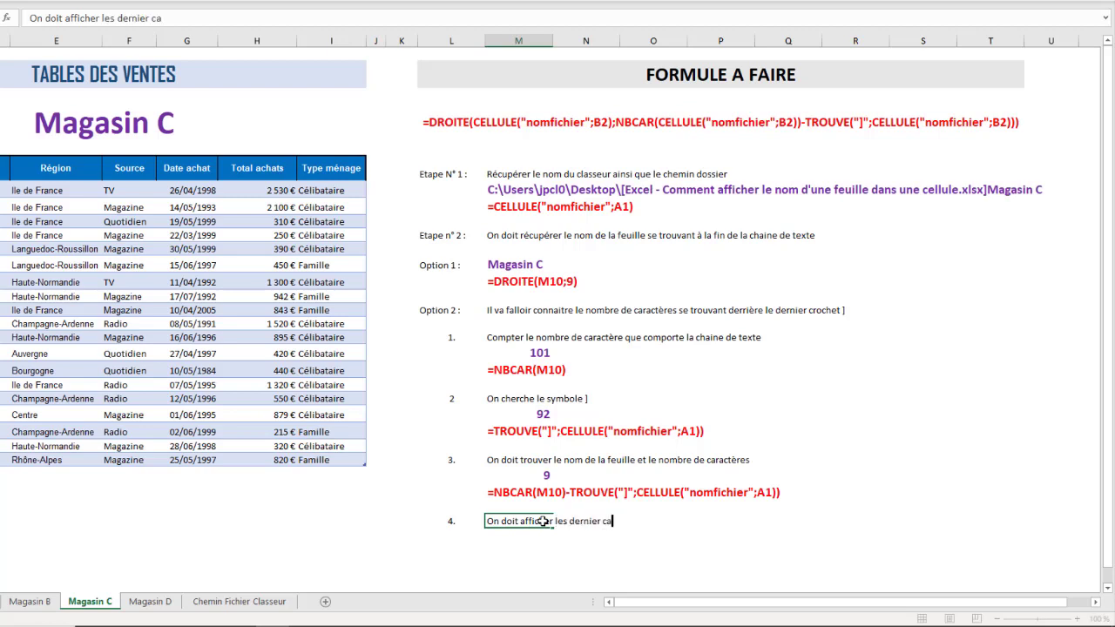
text(ractères correspond)
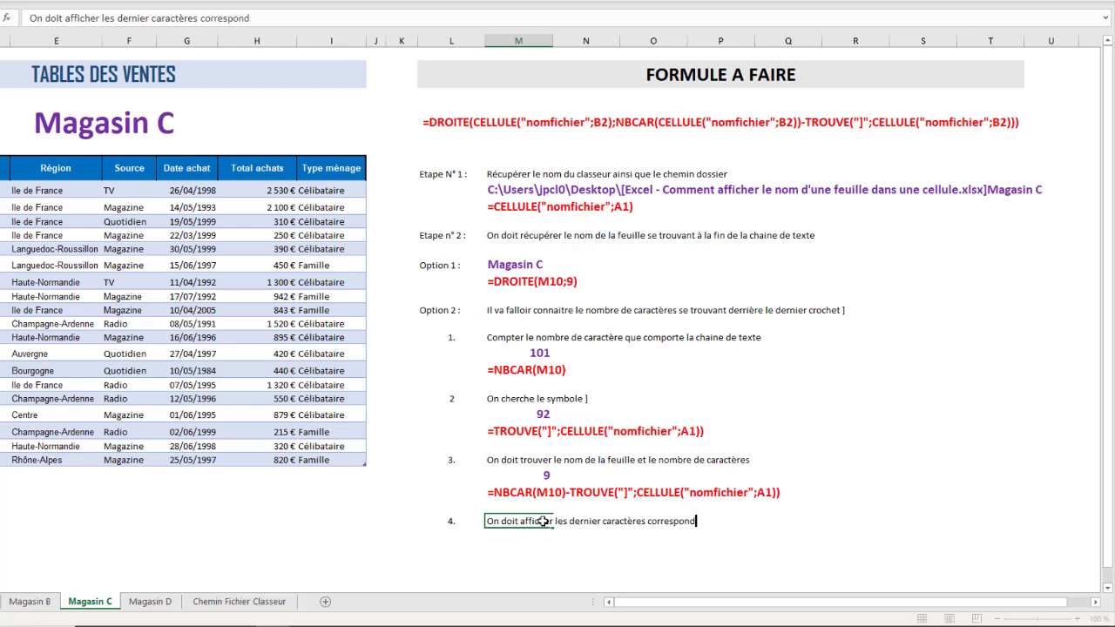
text(ant  au nom de la feuille)
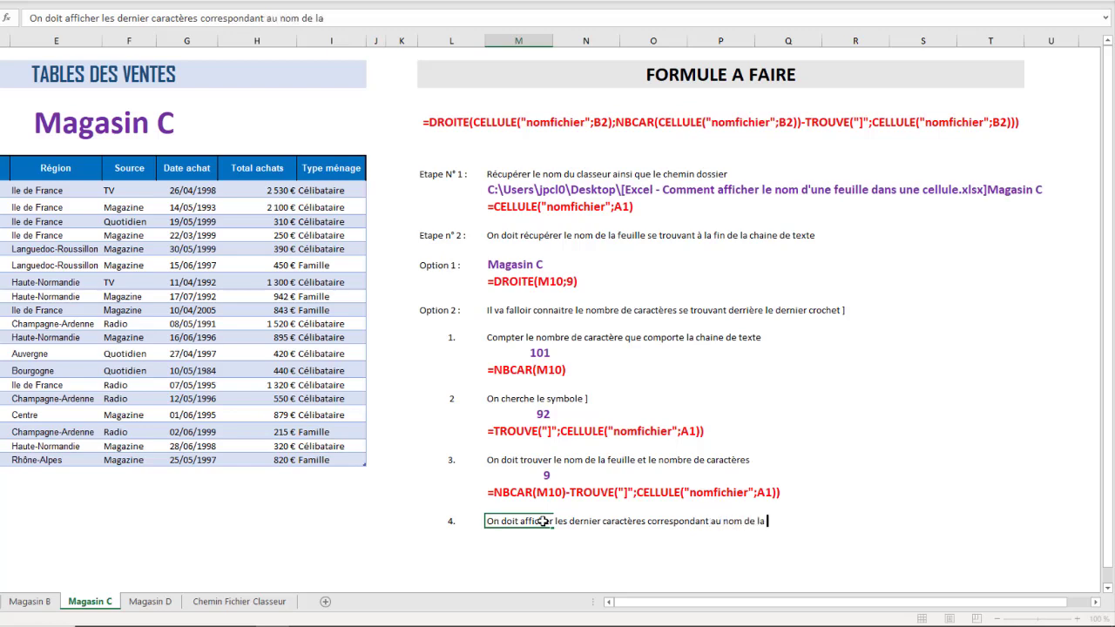
key(Return)
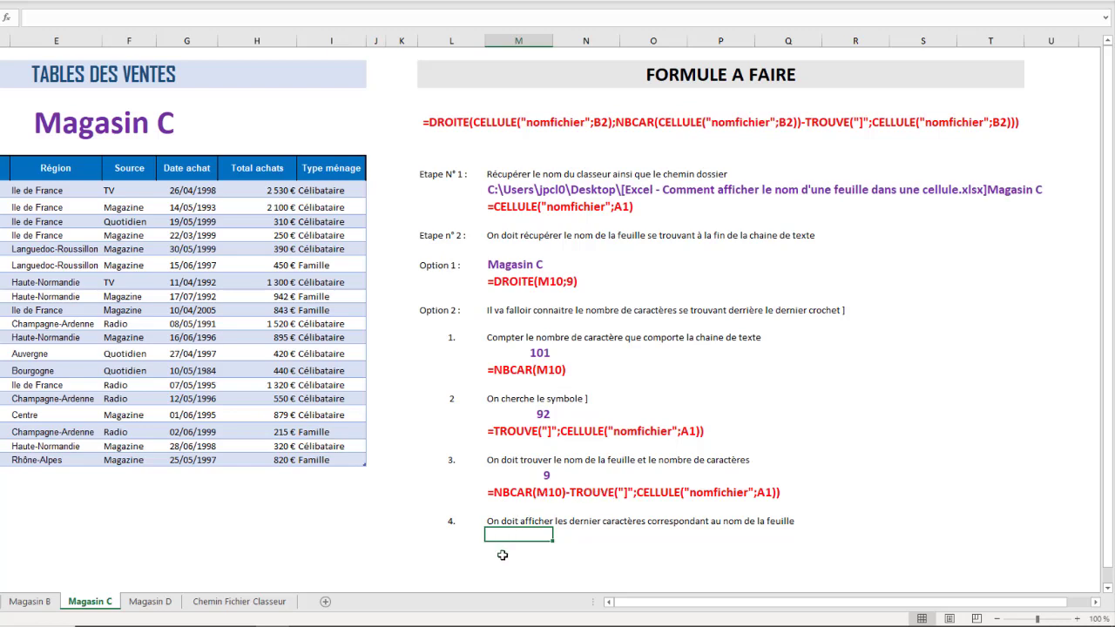
Step: Examine the sheet-name length formula in M29 as the basis for the fourth item's formula in M33
key(Down)
key(Down)
key(Up)
key(Up)
key(Up)
key(Up)
key(Up)
key(Up)
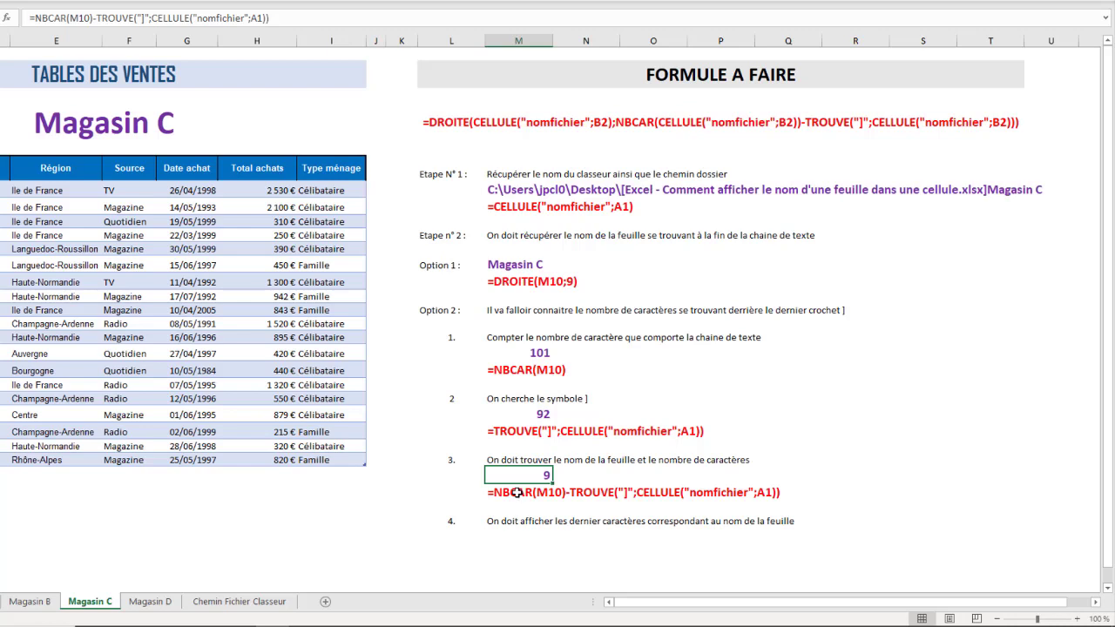
click(503, 533)
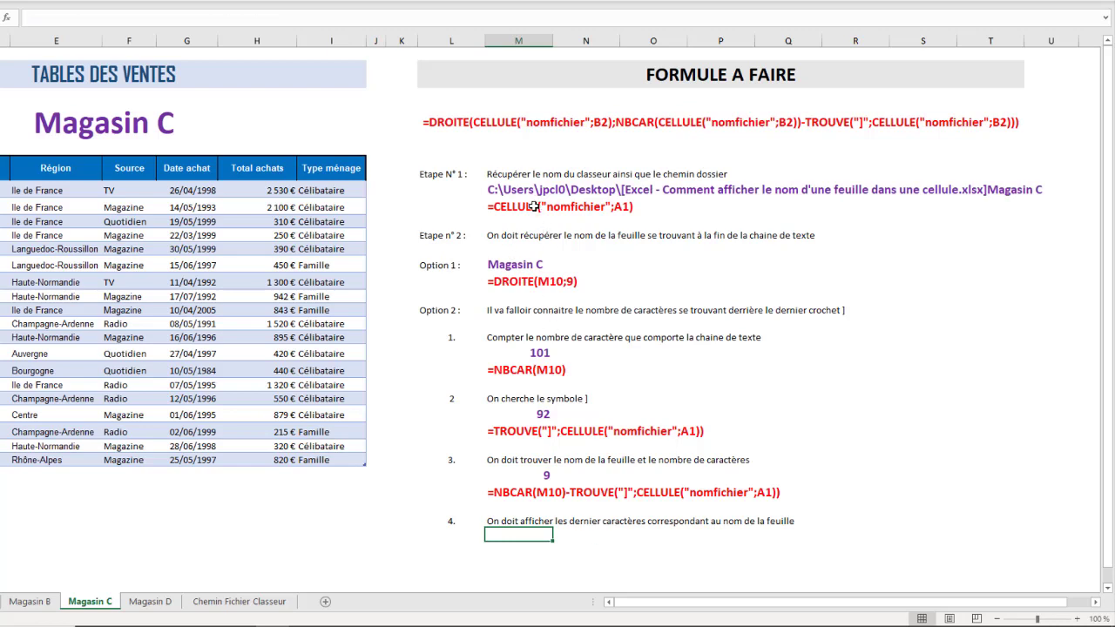
click(533, 207)
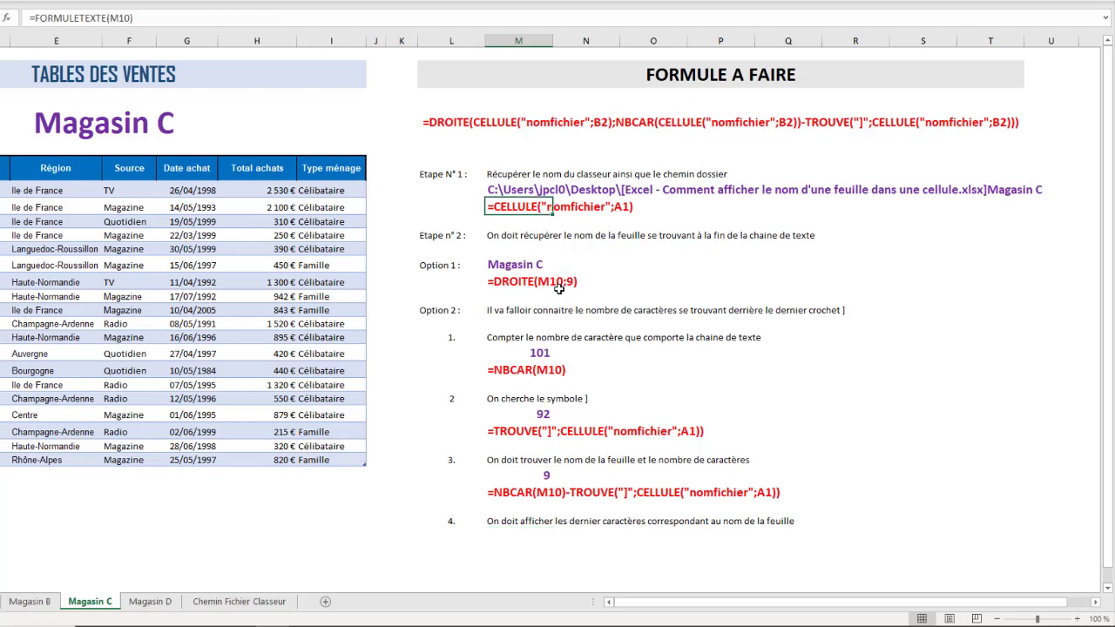
click(535, 282)
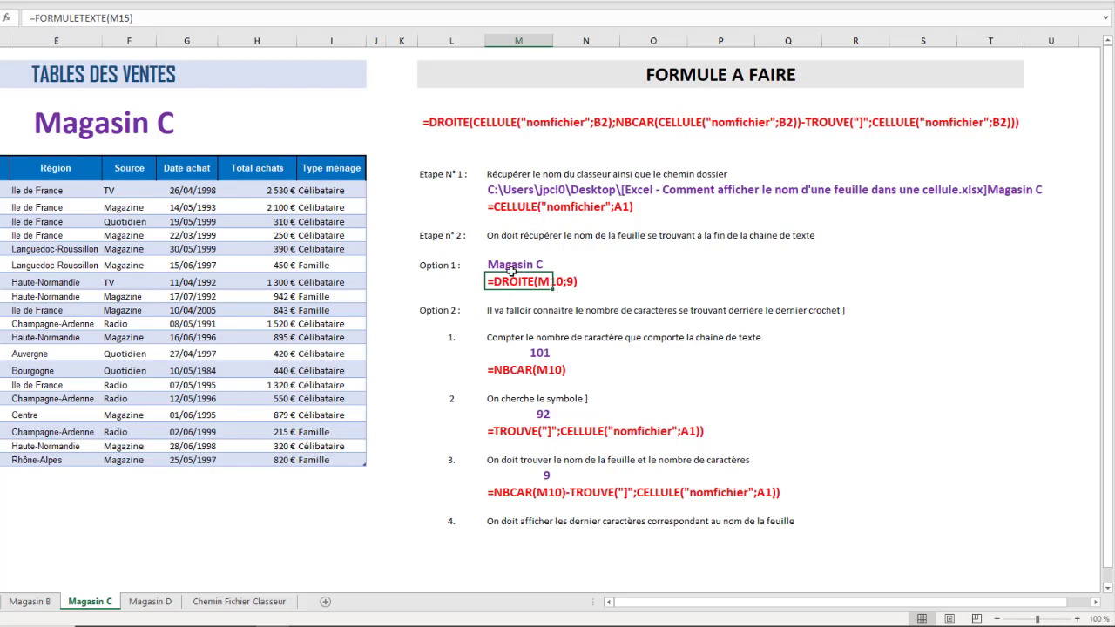
click(515, 210)
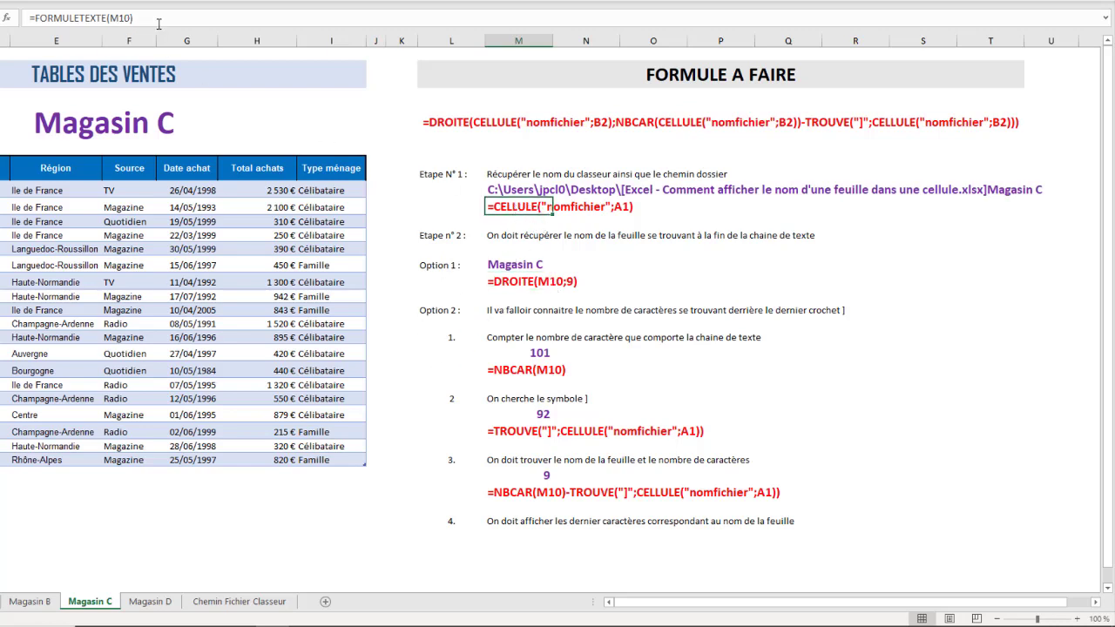
drag(159, 22, 35, 19)
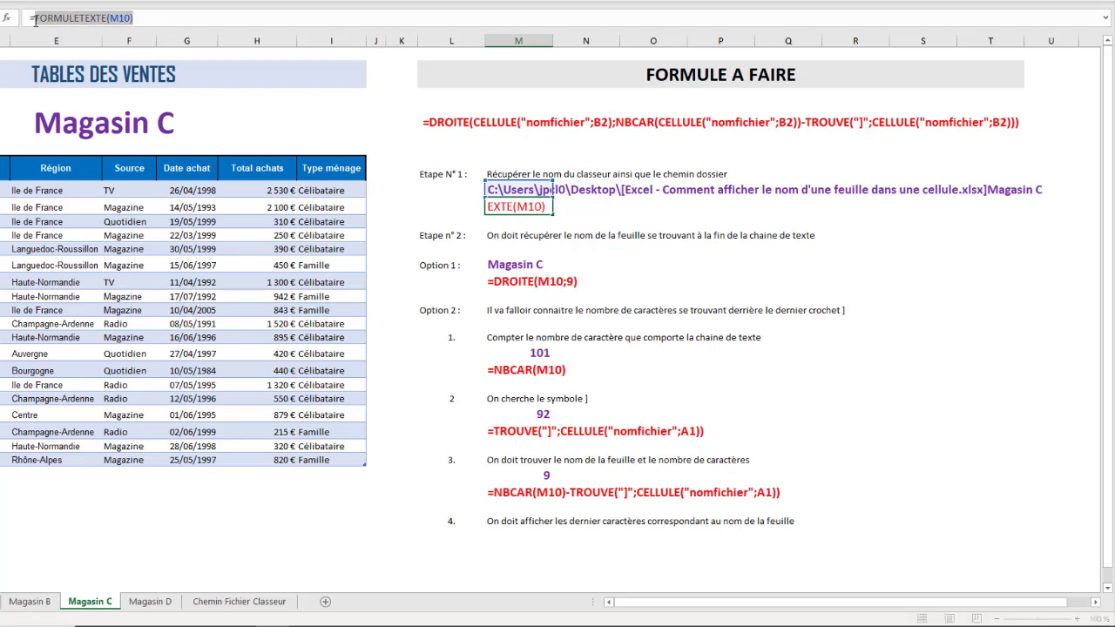
key(Escape)
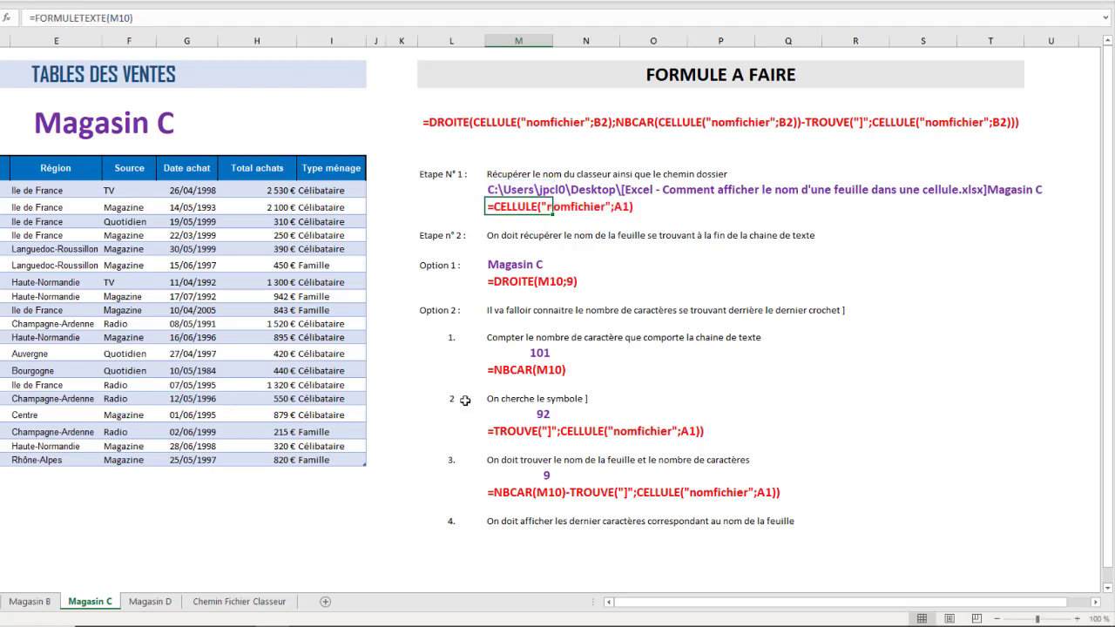
Step: Enter the formula =DROITE(FORMULETEXTE(M10)) in cell M33, below the fourth item's description
click(498, 536)
text(=)
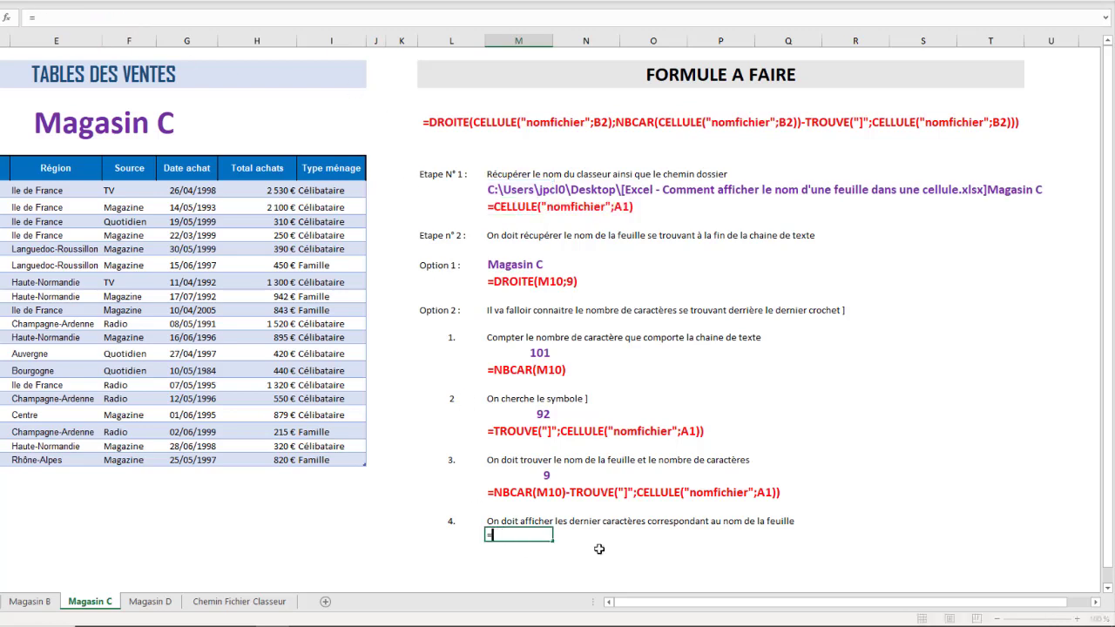
text(Droite()
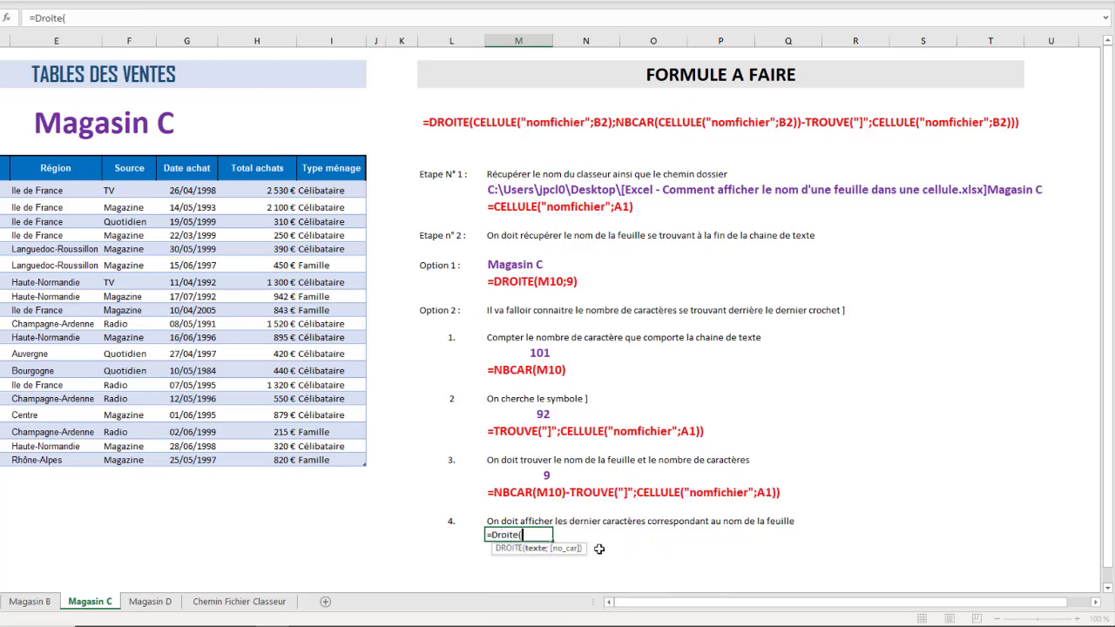
text(FORMULETEXTE(M10))
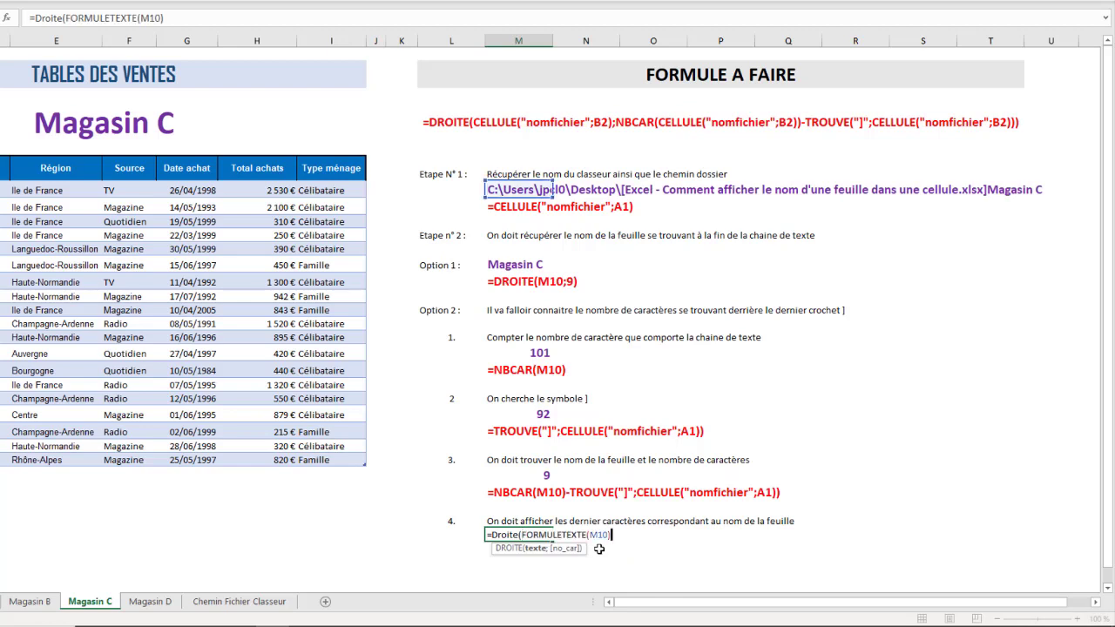
text(;)
key(BackSpace)
key(Return)
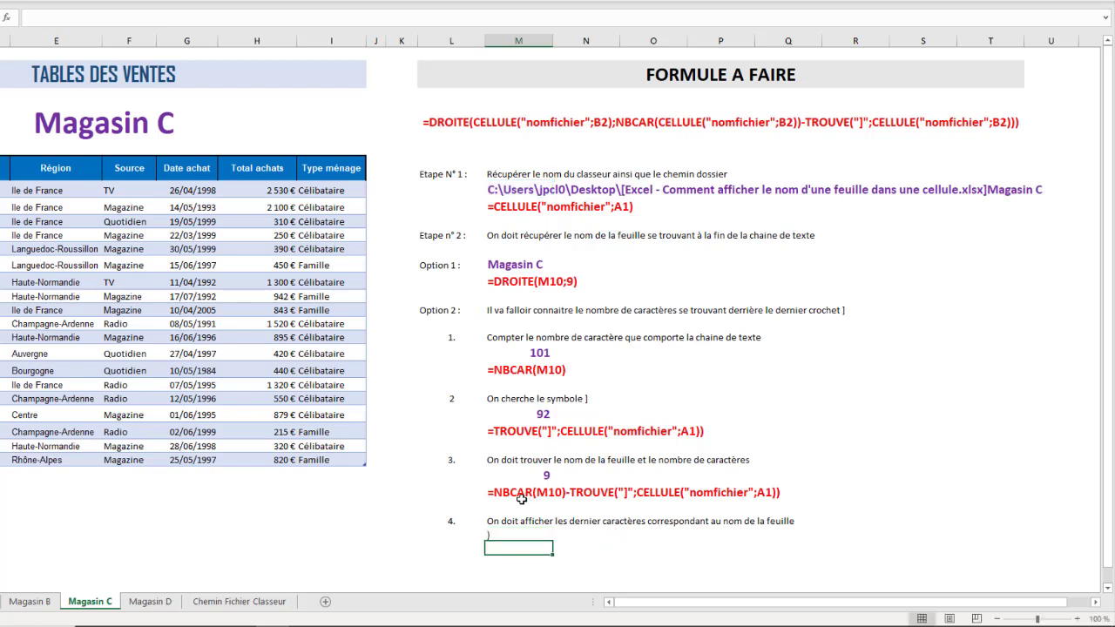
Step: Copy the expression NBCAR(M10)-TROUVE("]";CELLULE("nomfichier";A1)) from the formula in cell M29
click(515, 494)
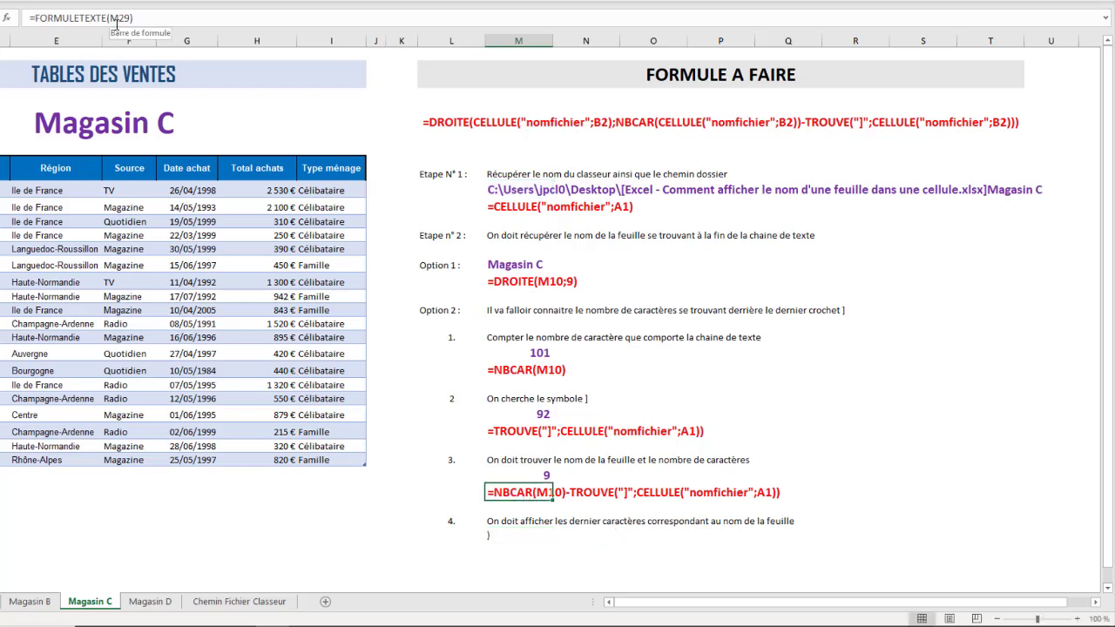
click(539, 476)
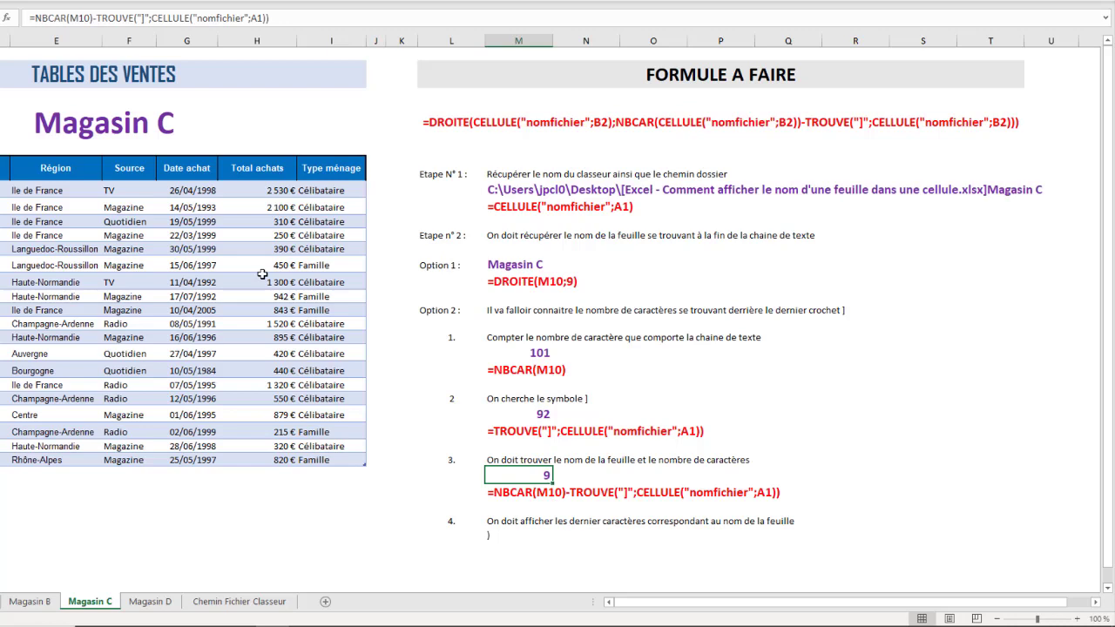
click(272, 18)
drag(272, 18, 36, 19)
key(ctrl+c)
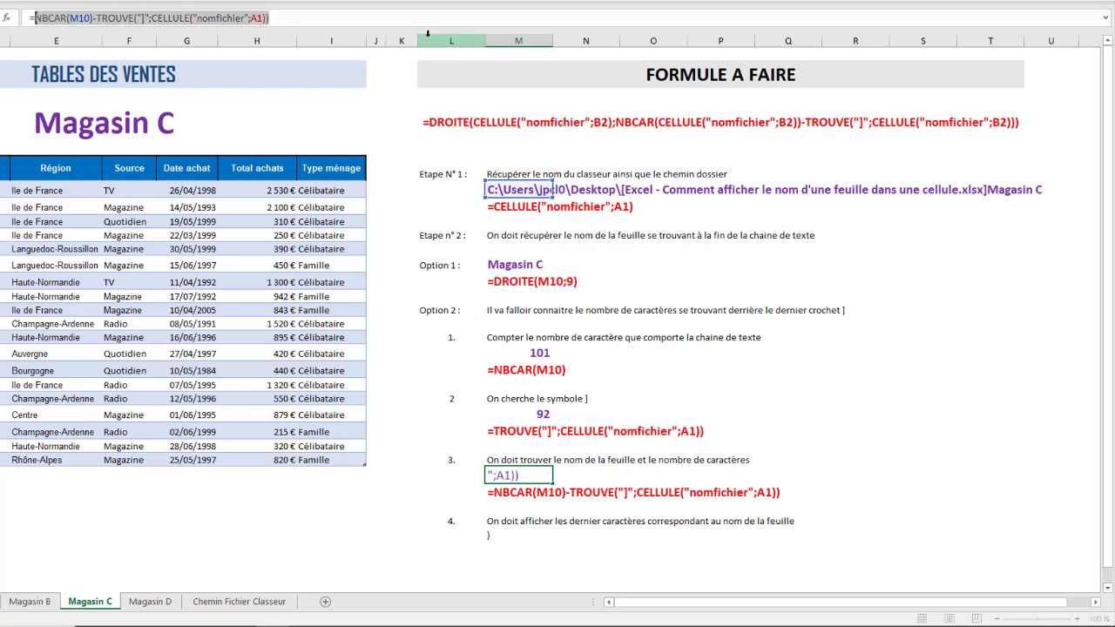
key(Escape)
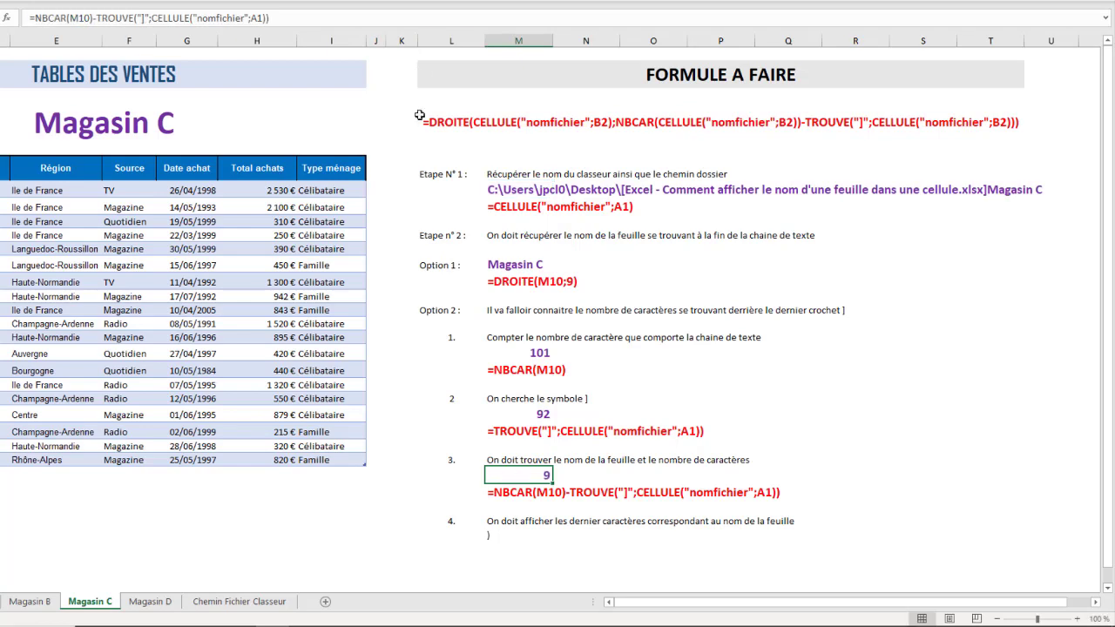
Step: Add the copied NBCAR(M10)-TROUVE expression as the second argument of the DROITE formula in cell M33
click(491, 534)
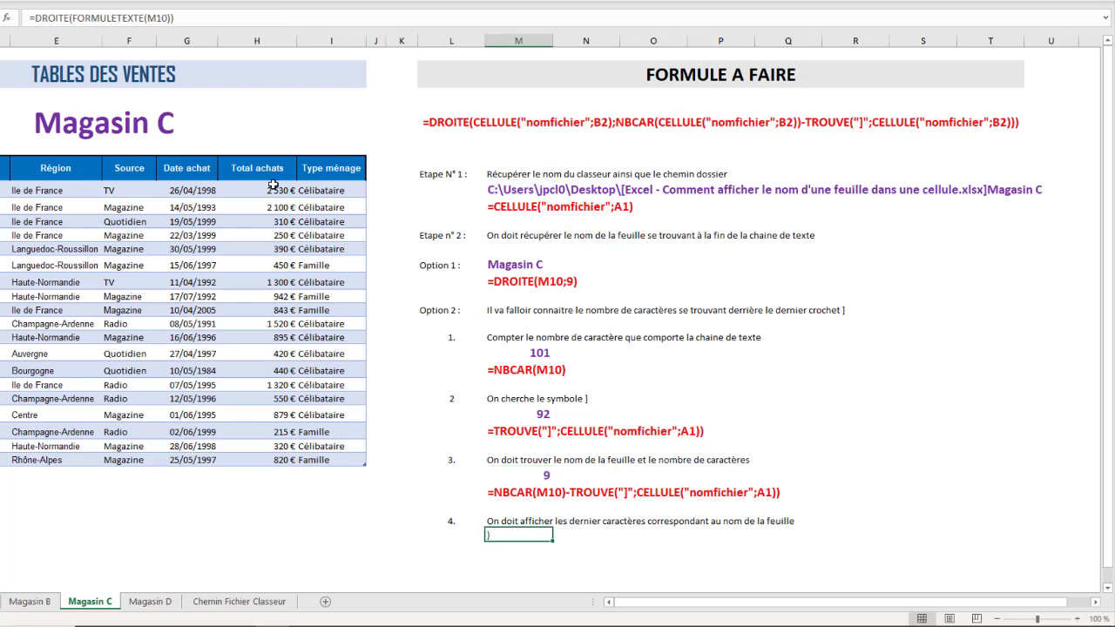
click(180, 17)
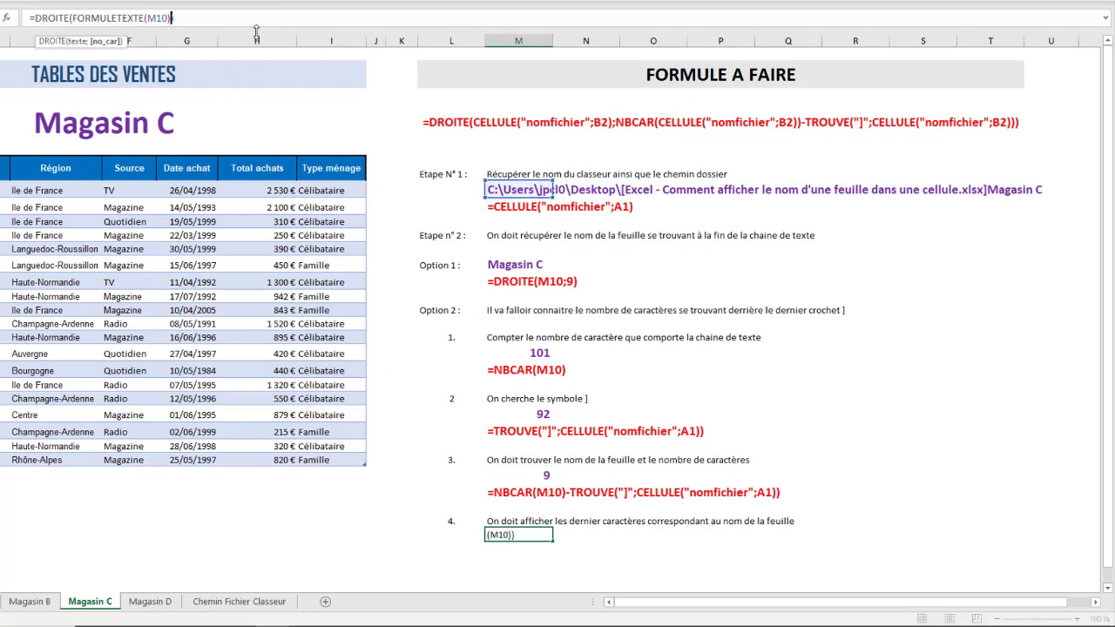
key(BackSpace)
text(;)
key(ctrl+v)
click(450, 19)
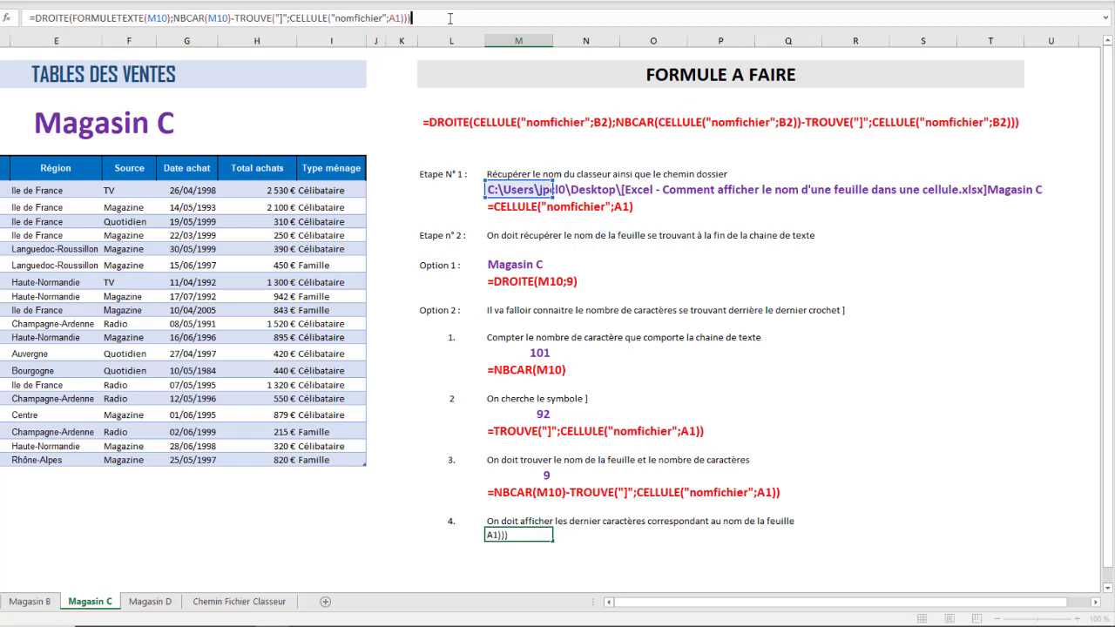
key(Return)
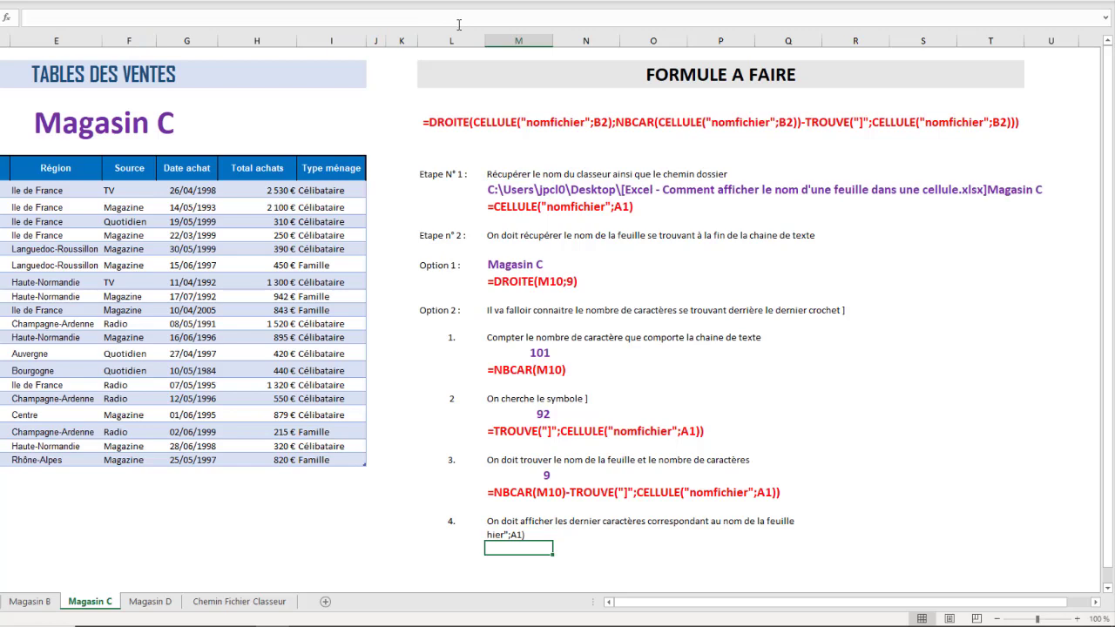
click(513, 536)
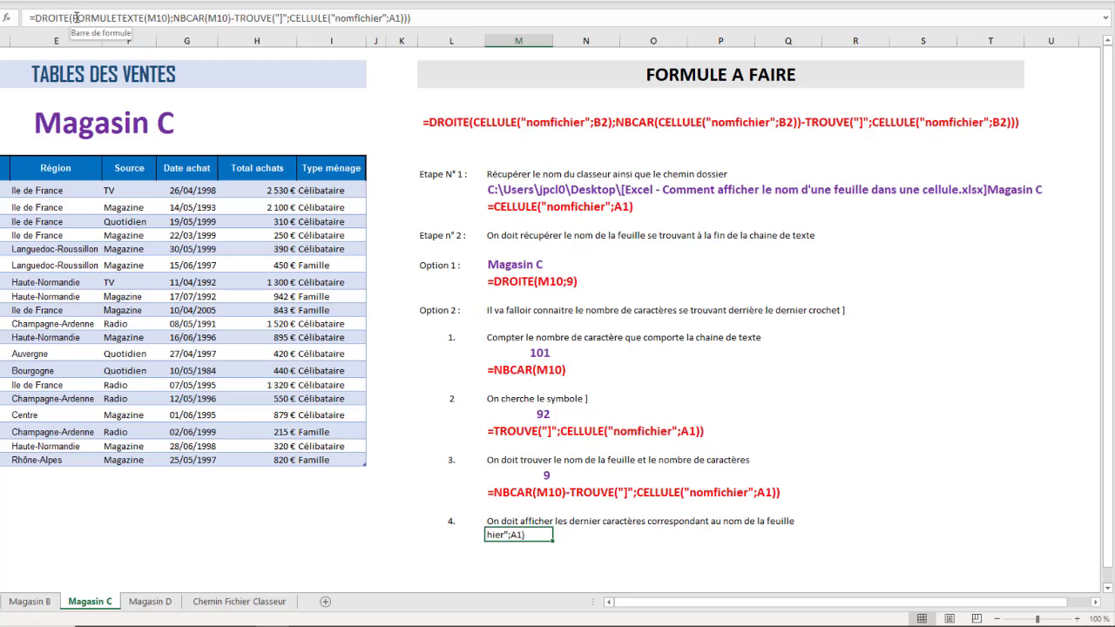
click(129, 18)
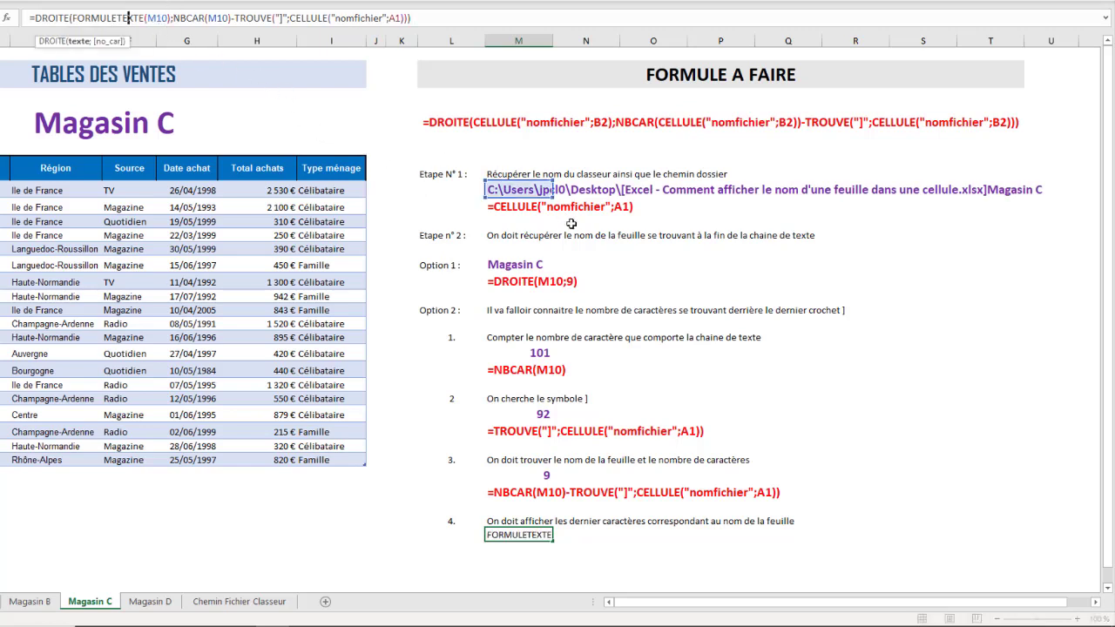
key(ctrl+Return)
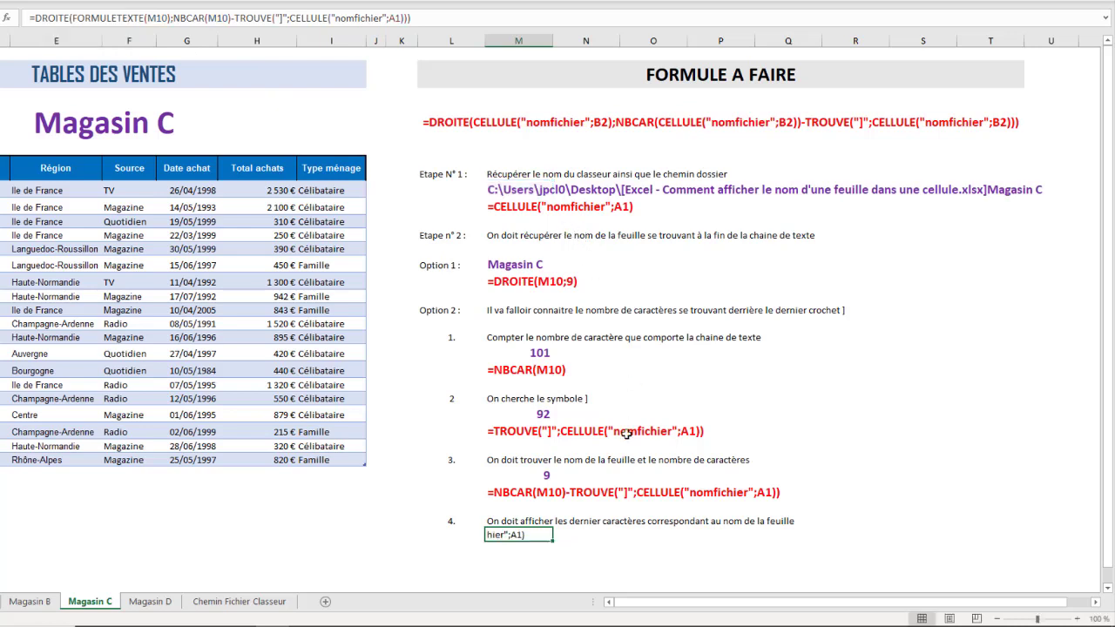
click(91, 16)
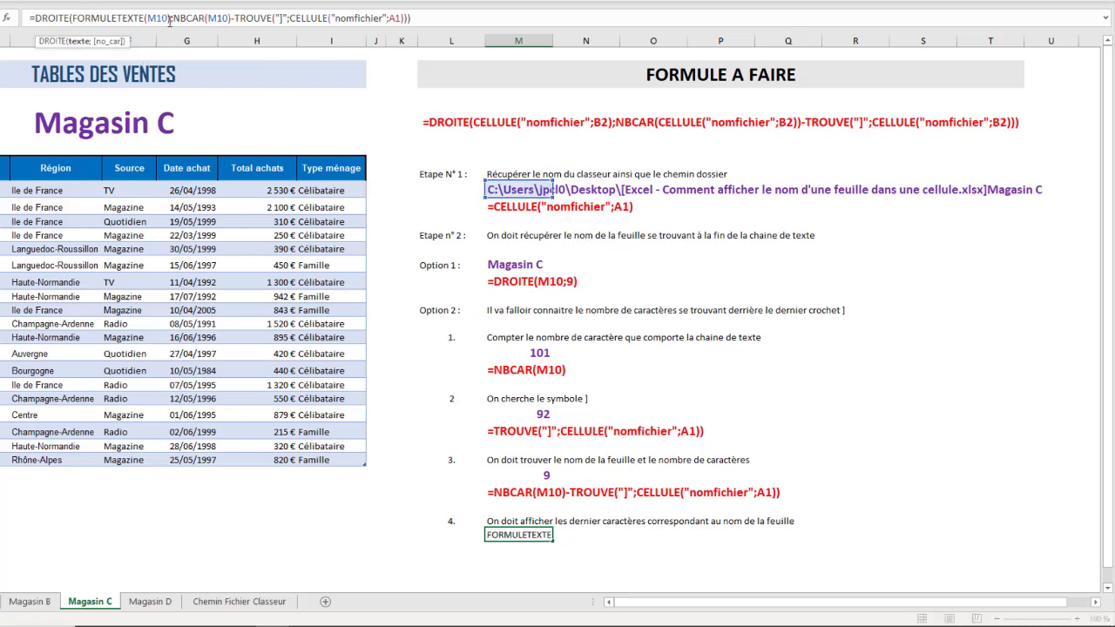
drag(171, 17, 72, 18)
key(BackSpace)
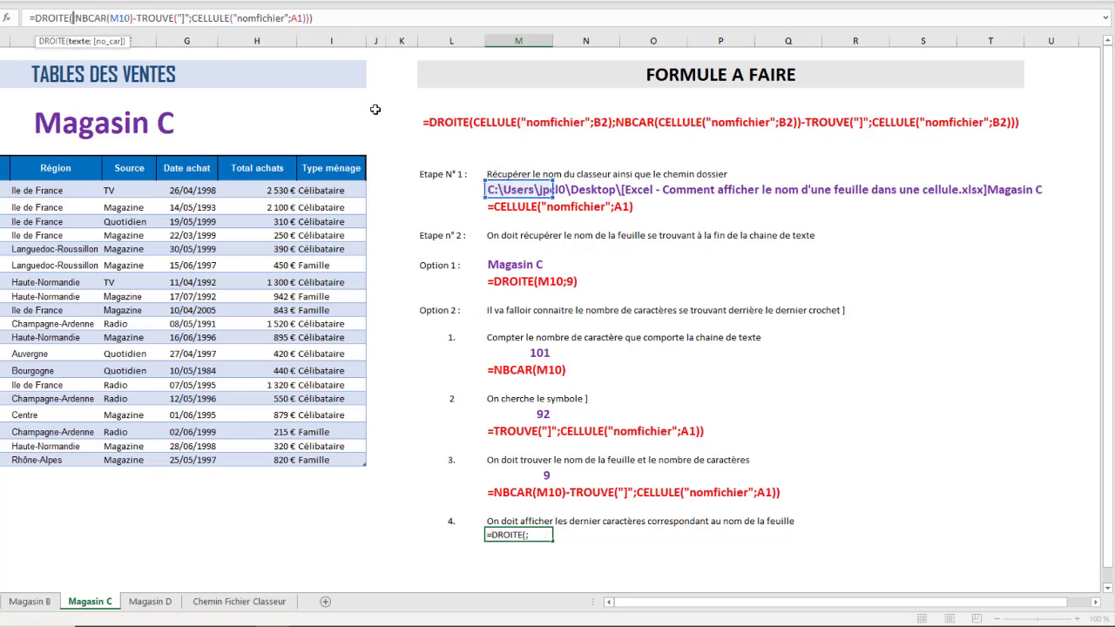
key(ctrl+z)
click(517, 190)
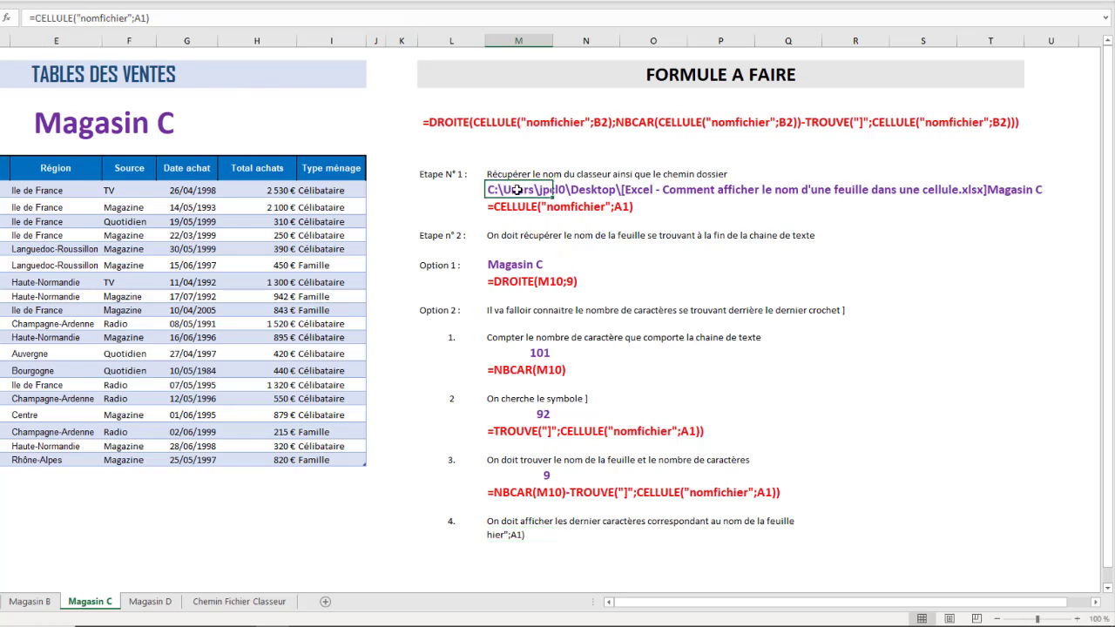
click(521, 532)
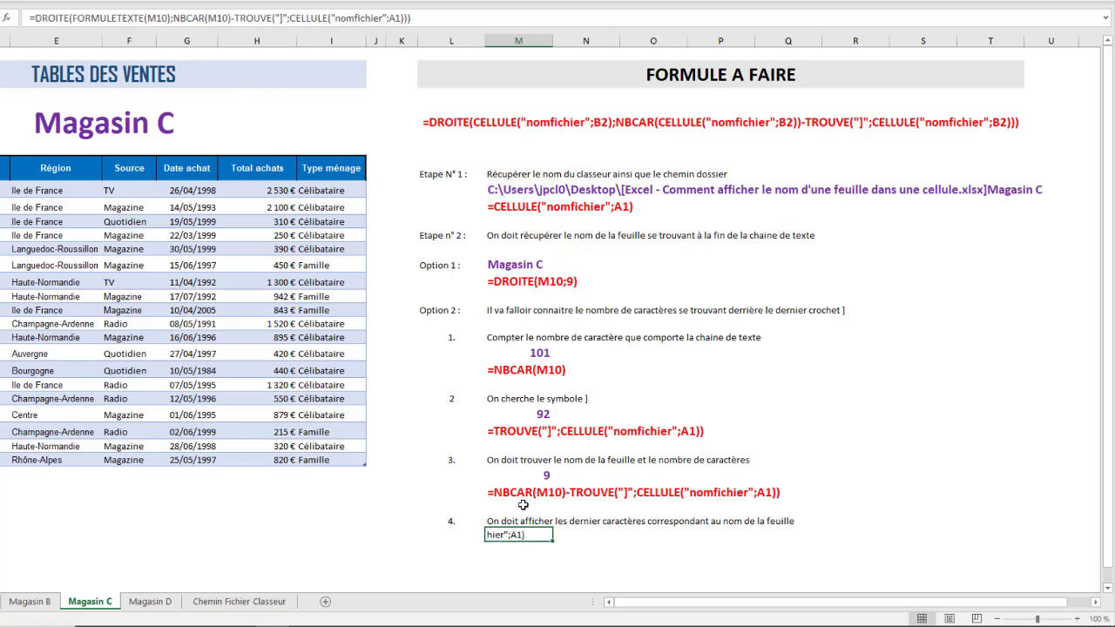
Step: Replace FORMULETEXTE(M10) in M33's DROITE formula with the expression CELLULE("nomfichier";A1) copied from cell M10
click(512, 189)
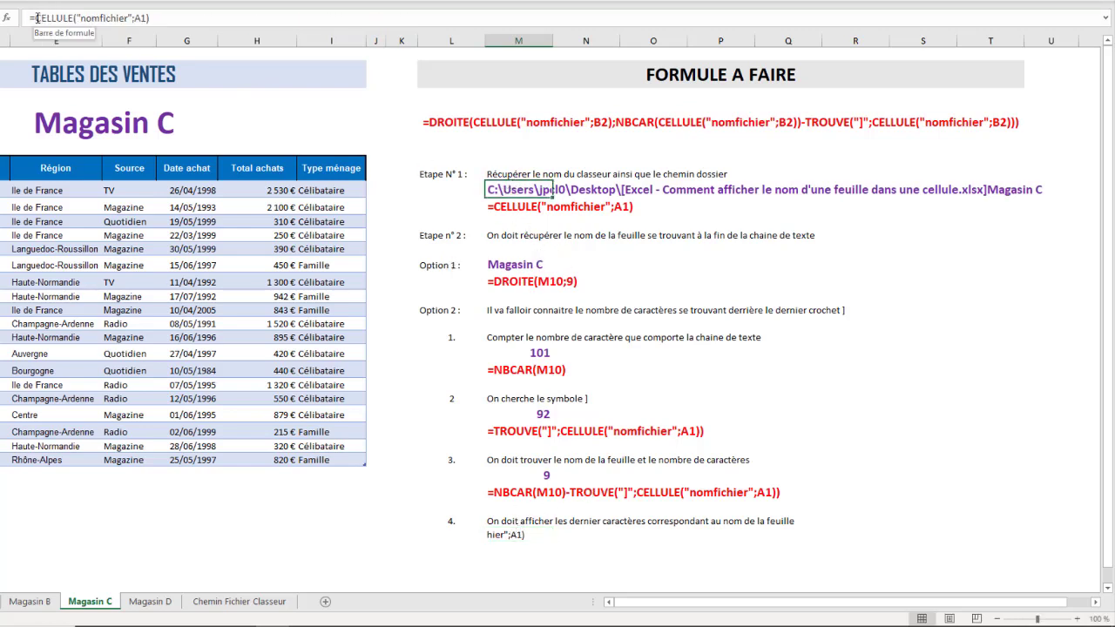
drag(36, 17, 154, 19)
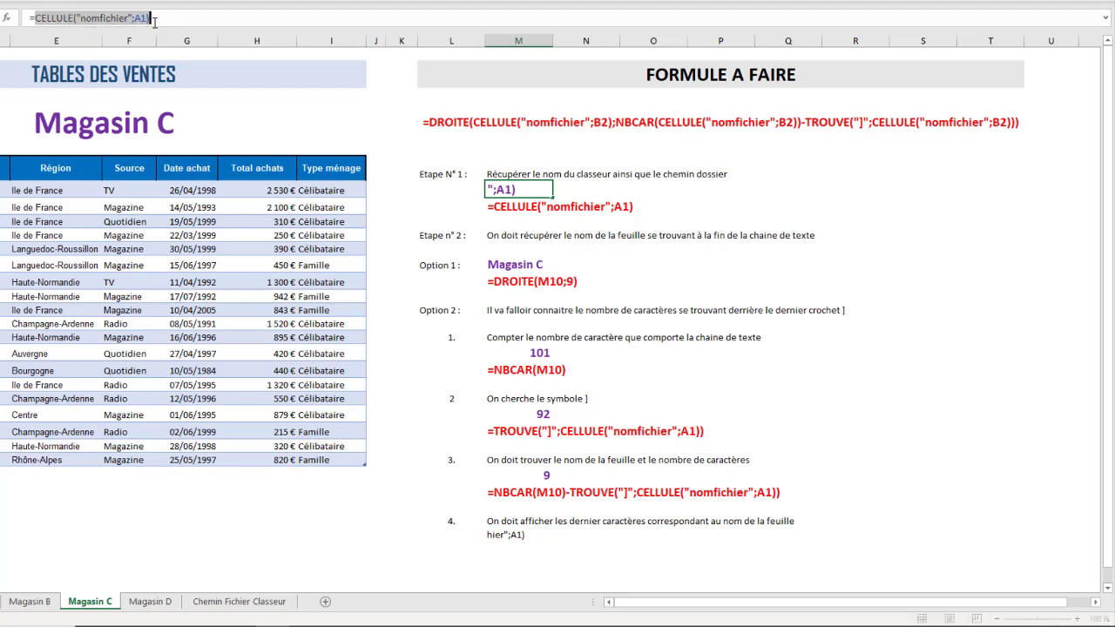
key(ctrl+c)
key(Escape)
click(519, 535)
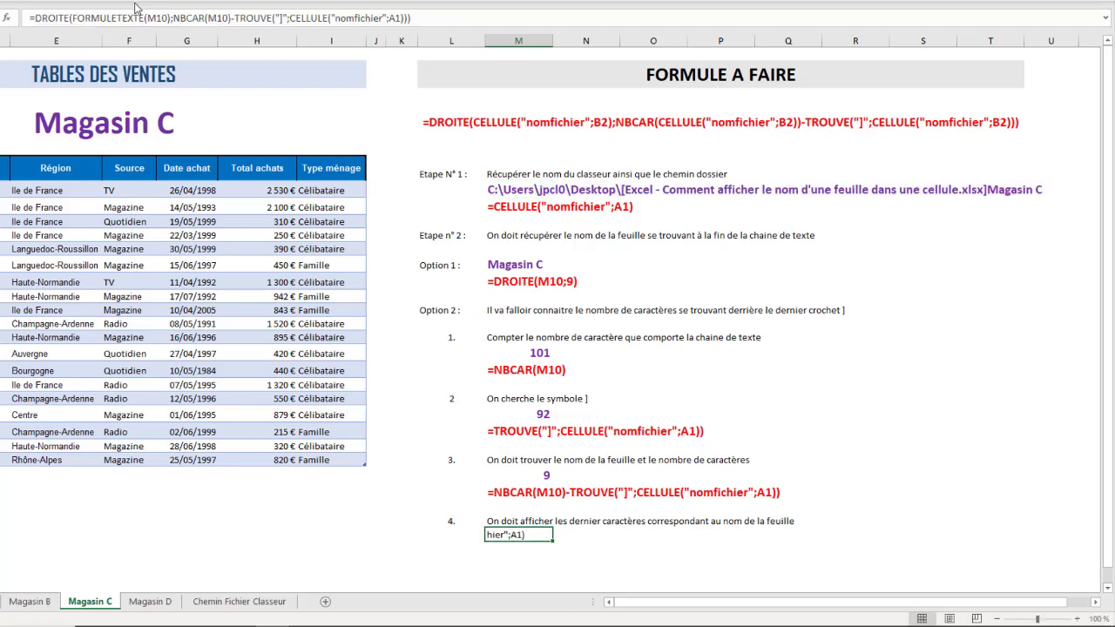
drag(169, 17, 73, 17)
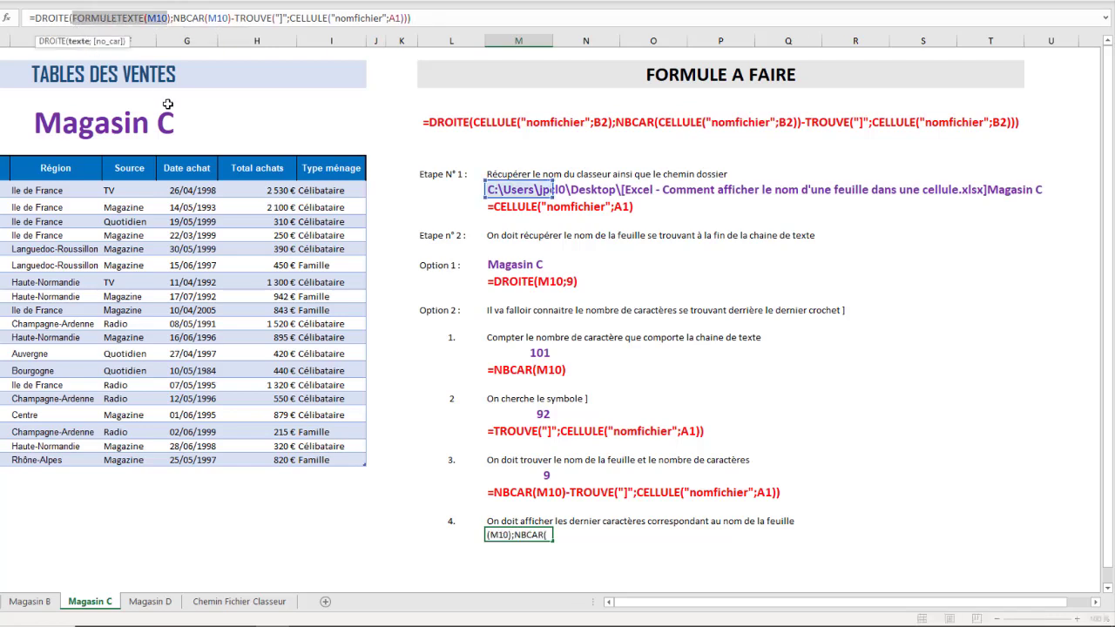
key(ctrl+v)
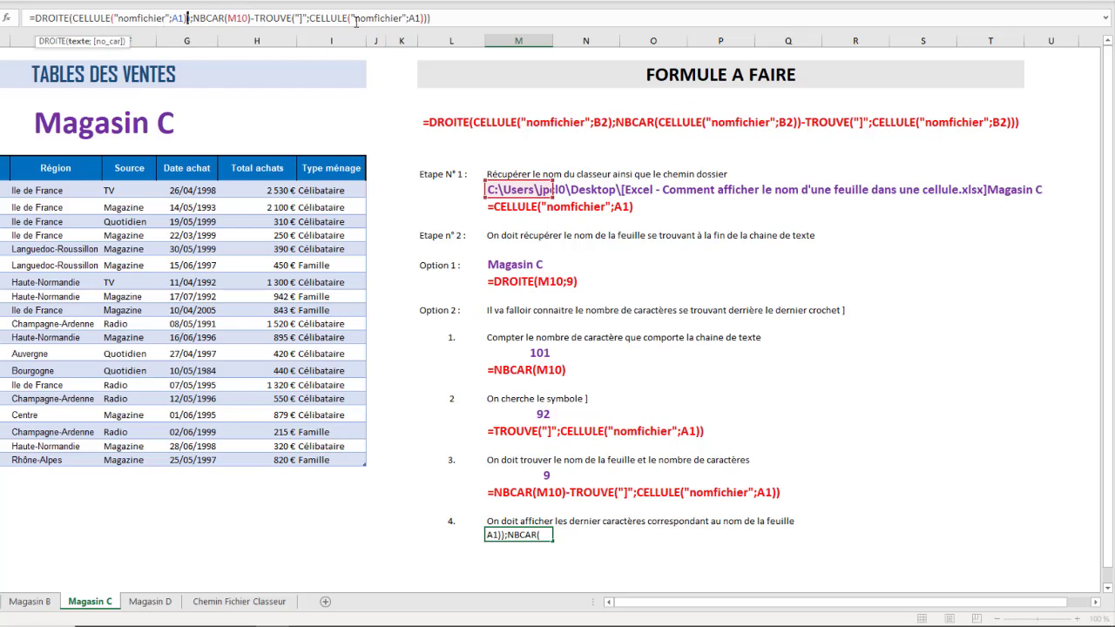
key(BackSpace)
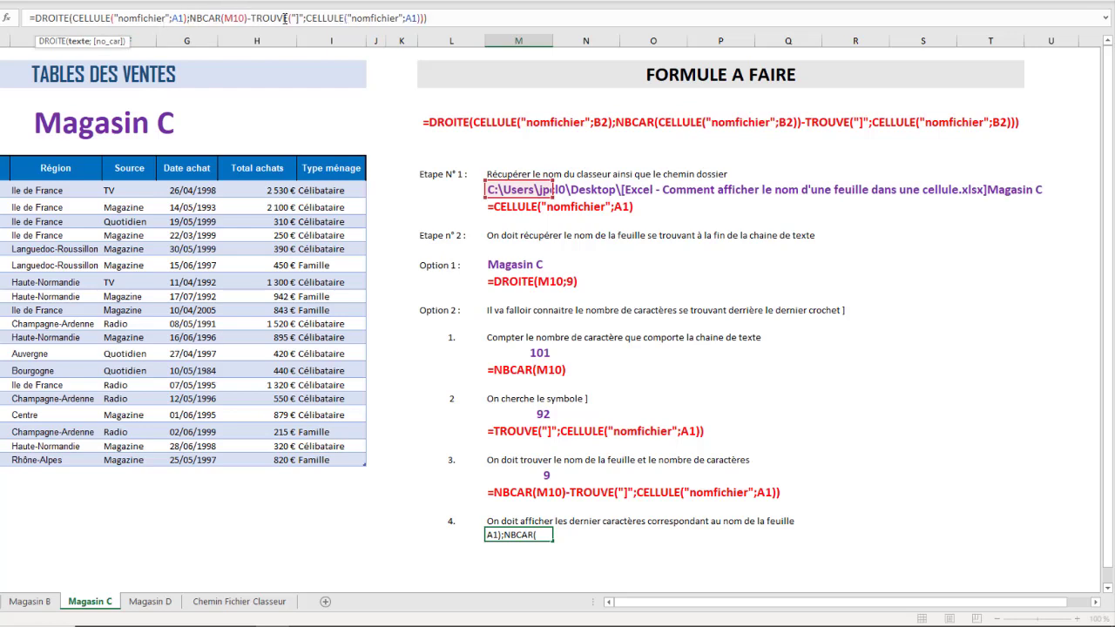
click(454, 18)
key(Return)
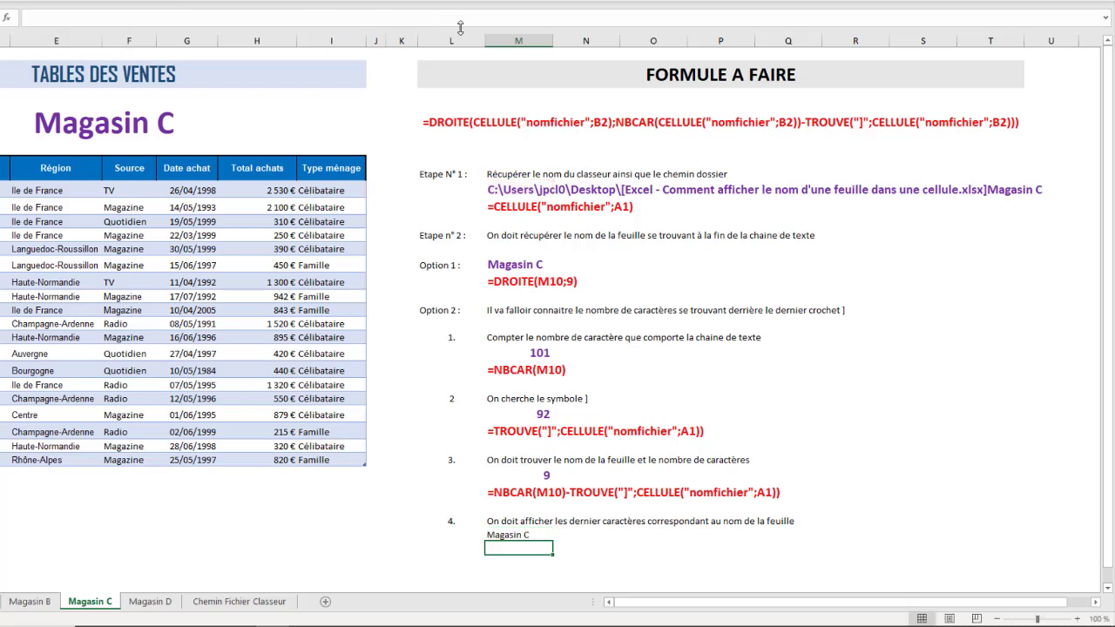
Step: Apply the bold purple formatting of the character count in M29 to the sheet name in cell M33
click(512, 537)
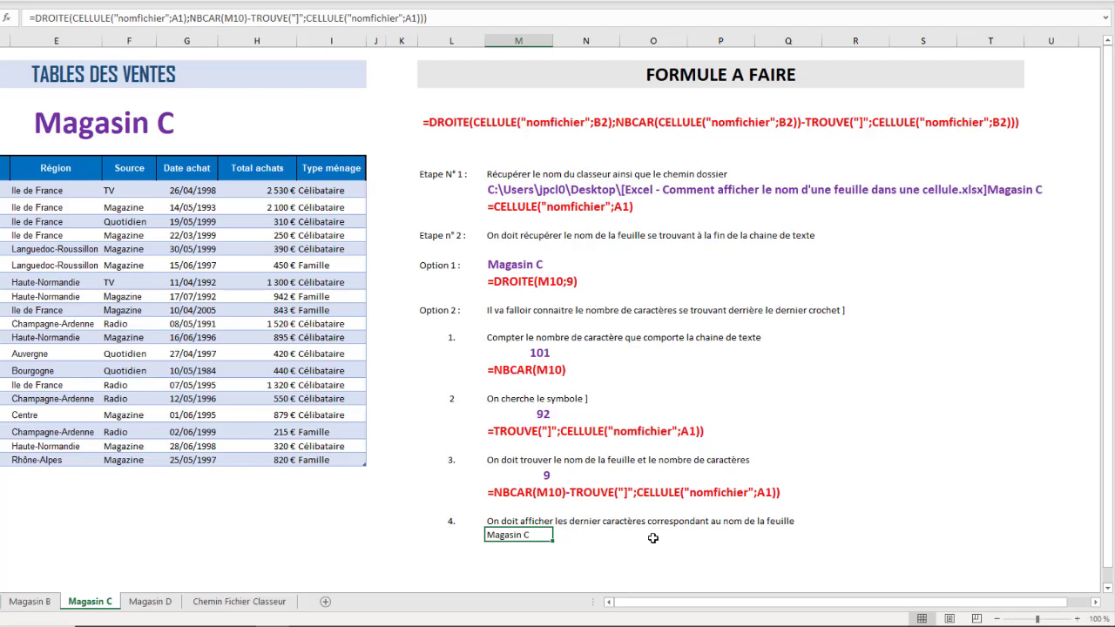
click(501, 205)
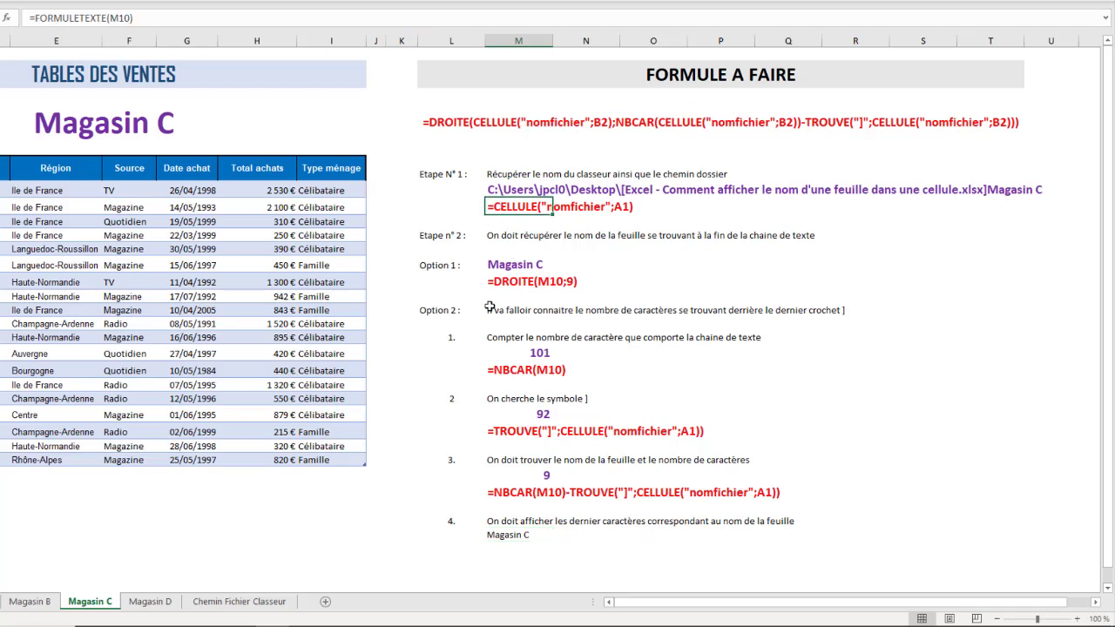
click(493, 189)
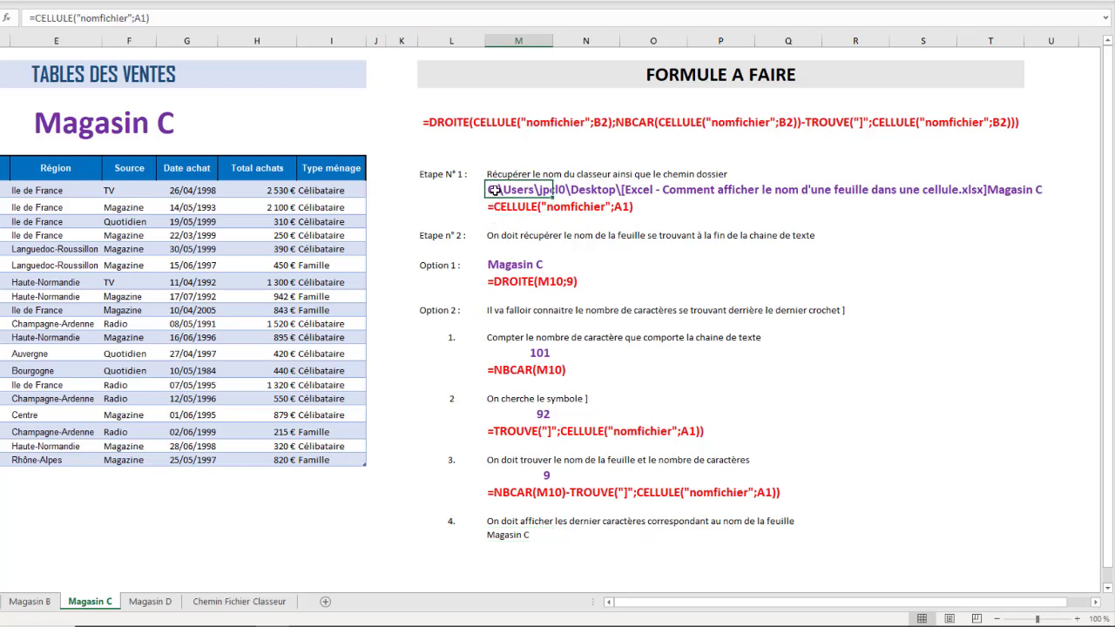
click(514, 493)
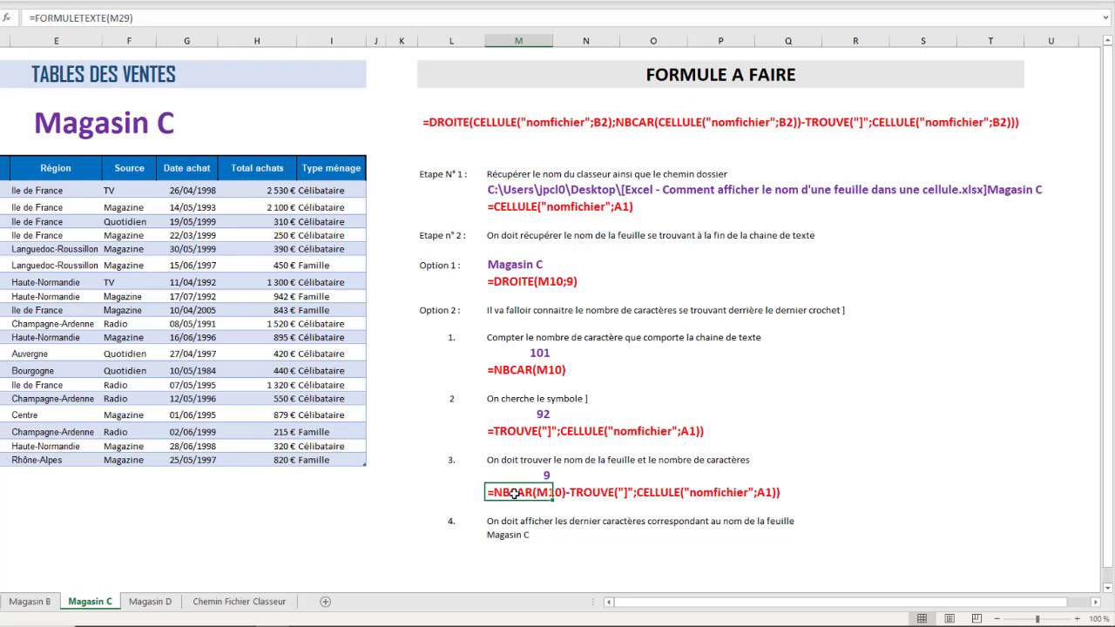
click(531, 474)
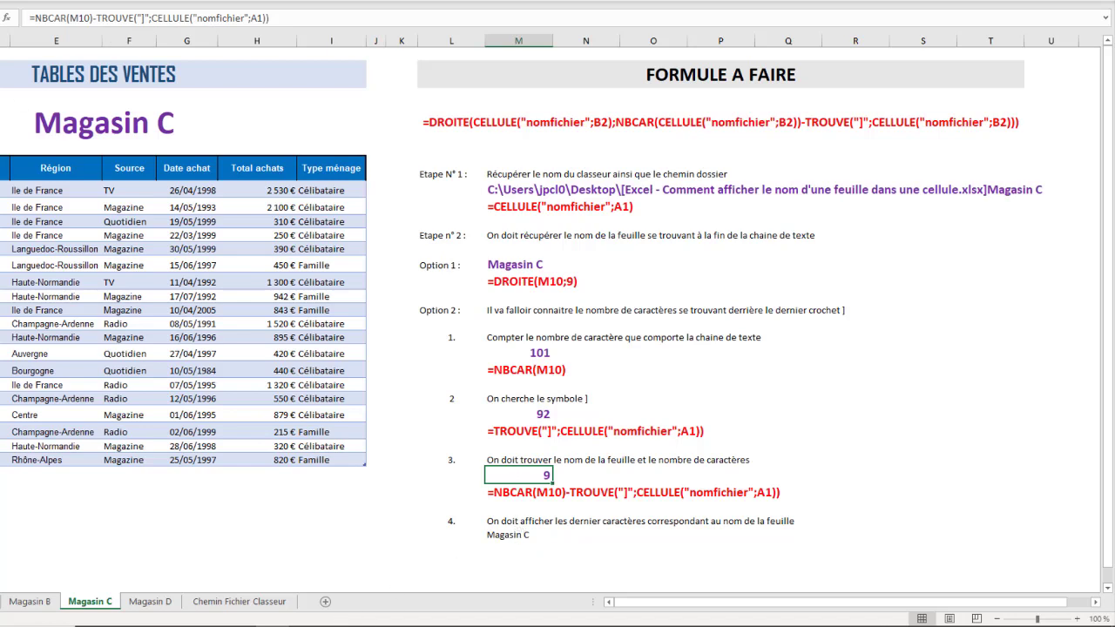
click(523, 534)
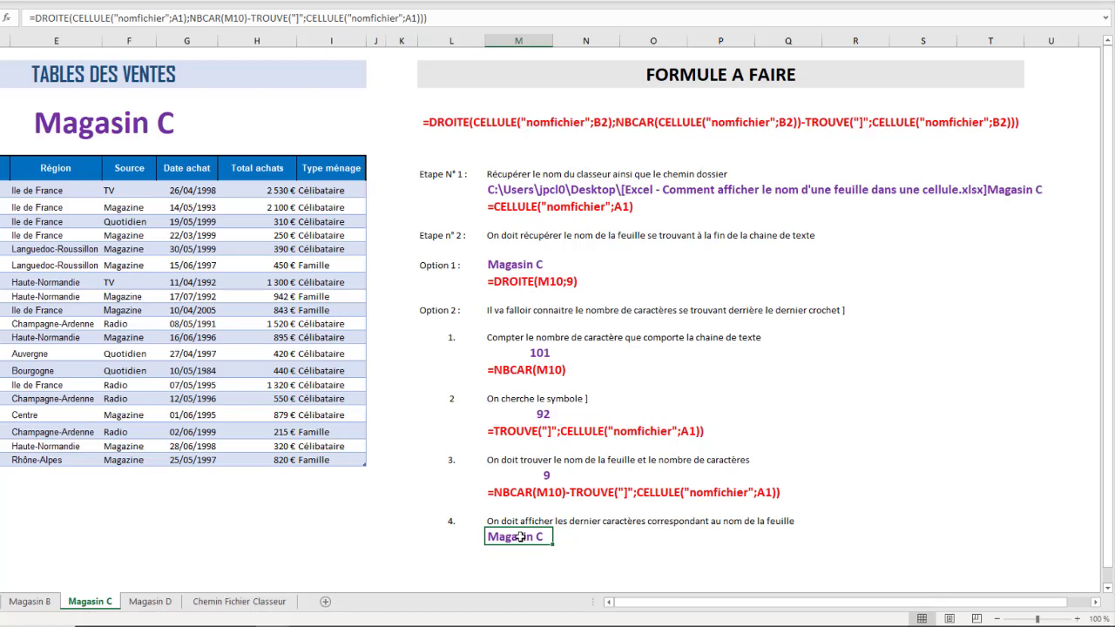
Step: Copy the FORMULETEXTE formula from cell M26 into M34 to show the text of M33's formula
click(495, 432)
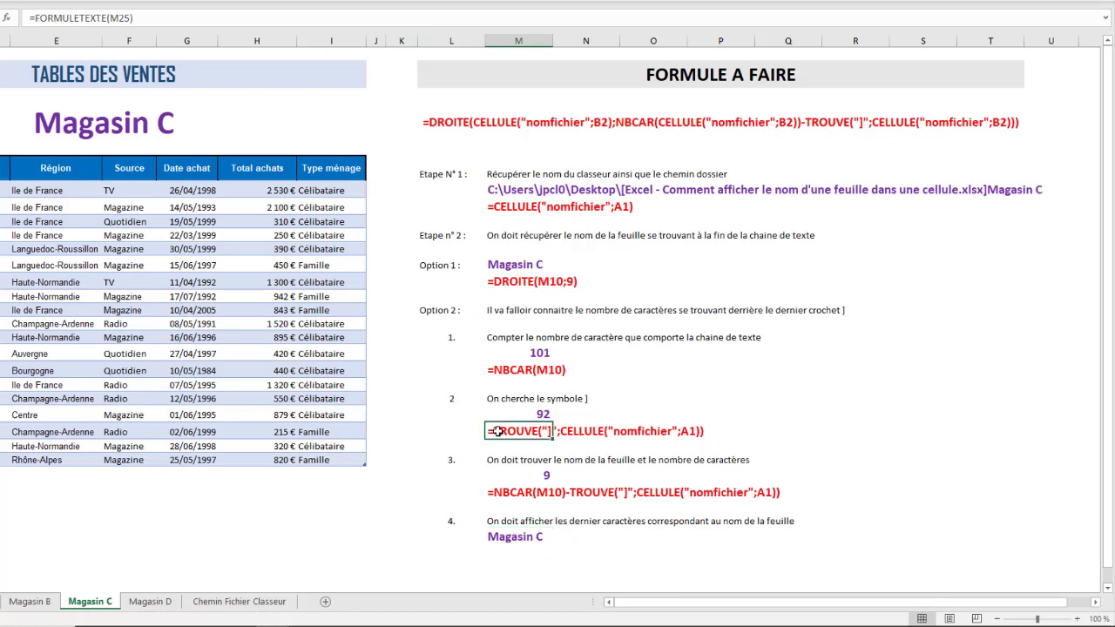
key(ctrl+c)
click(515, 554)
key(ctrl+v)
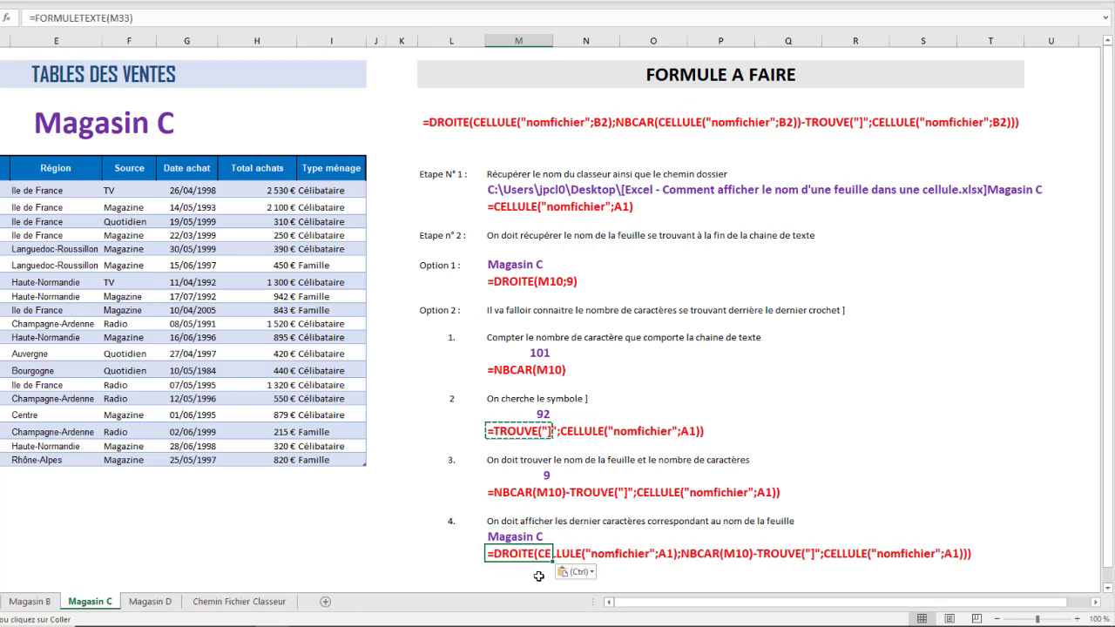
click(945, 509)
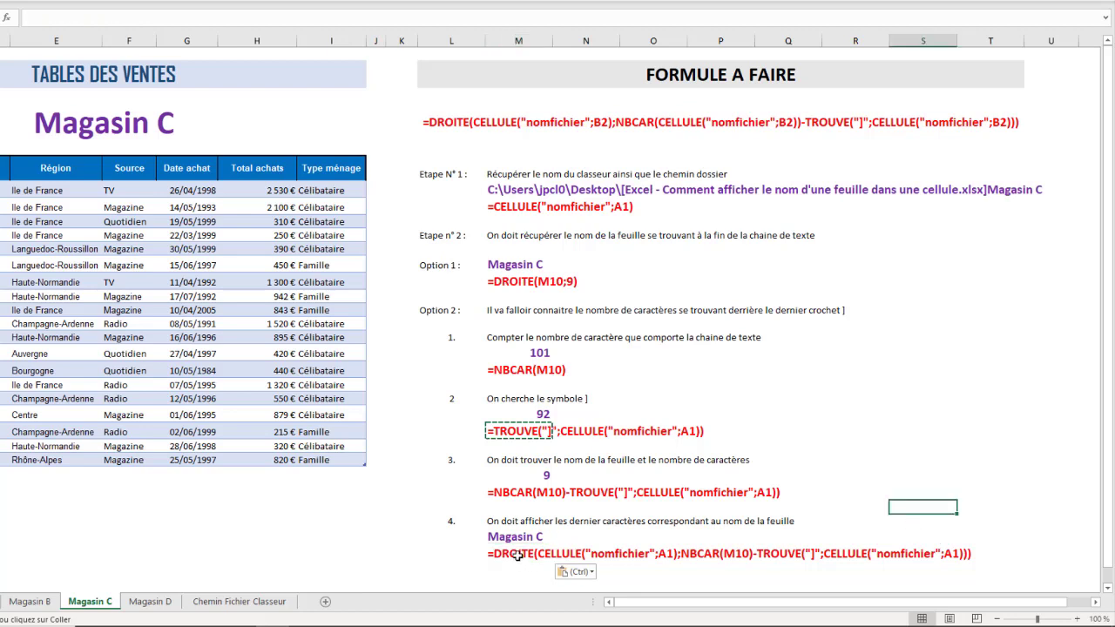
Step: Compare the DROITE formula text in M34 and its result in M33 with the reference formula under FORMULE A FAIRE
click(517, 555)
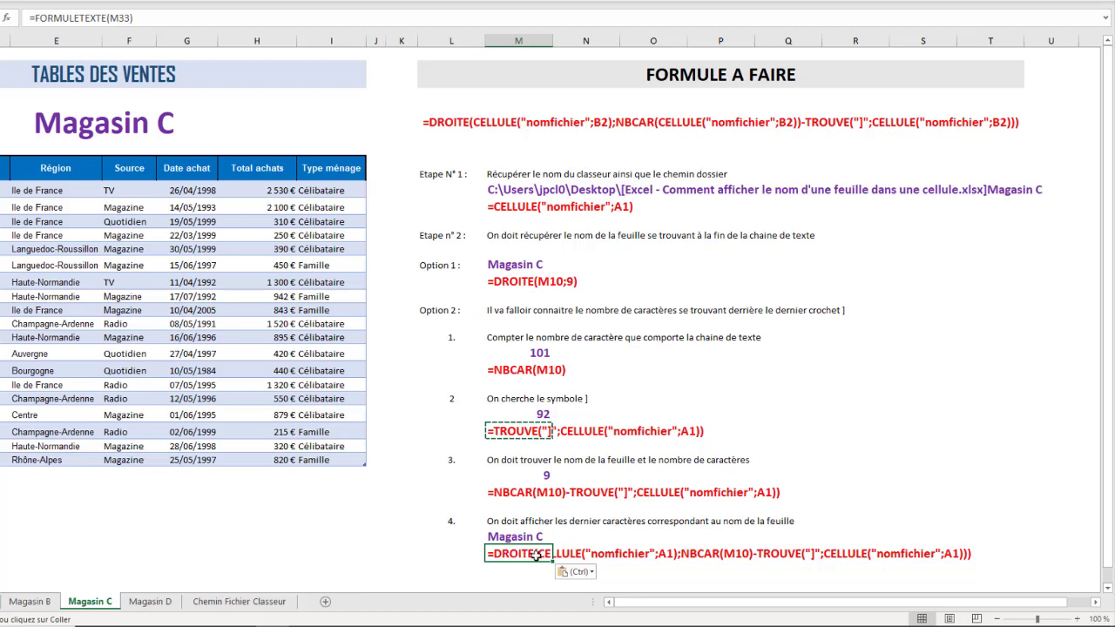
click(571, 552)
click(695, 552)
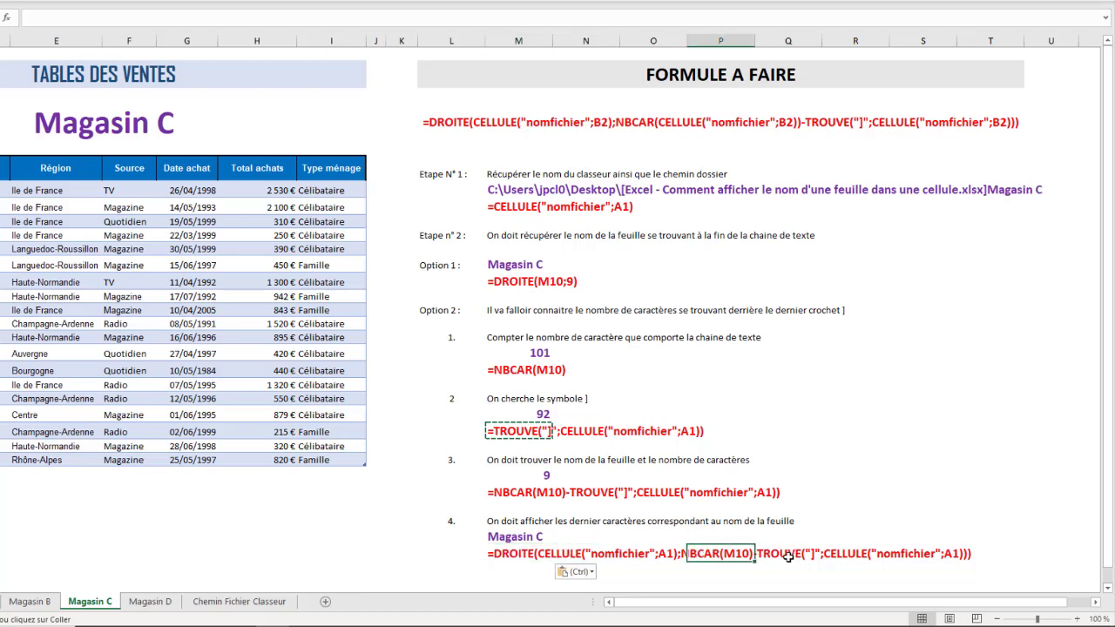
click(788, 553)
click(509, 554)
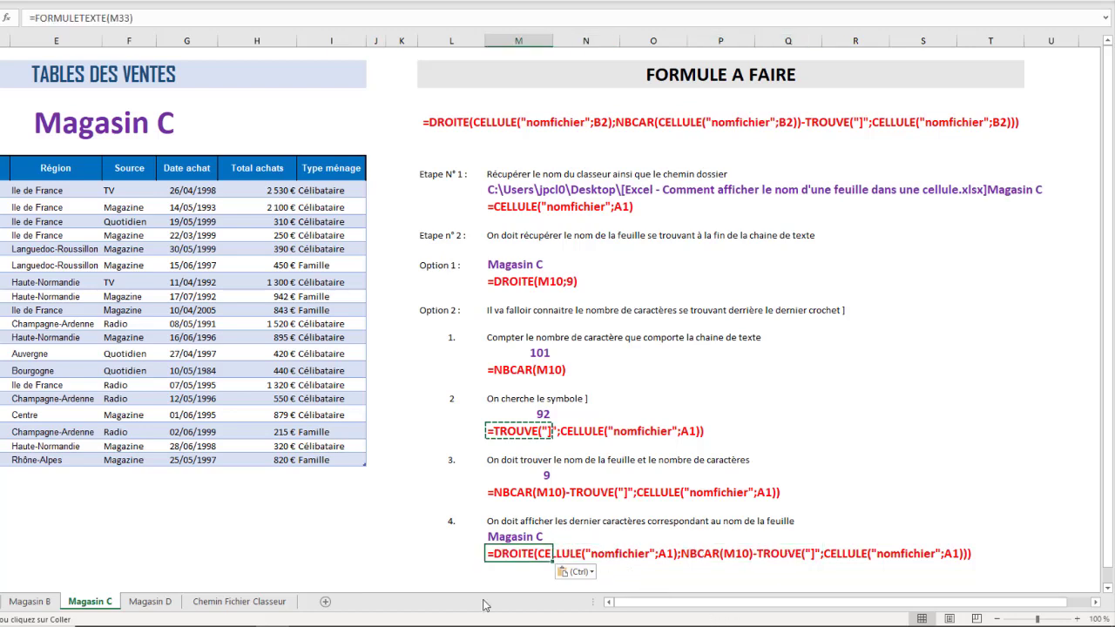
click(526, 537)
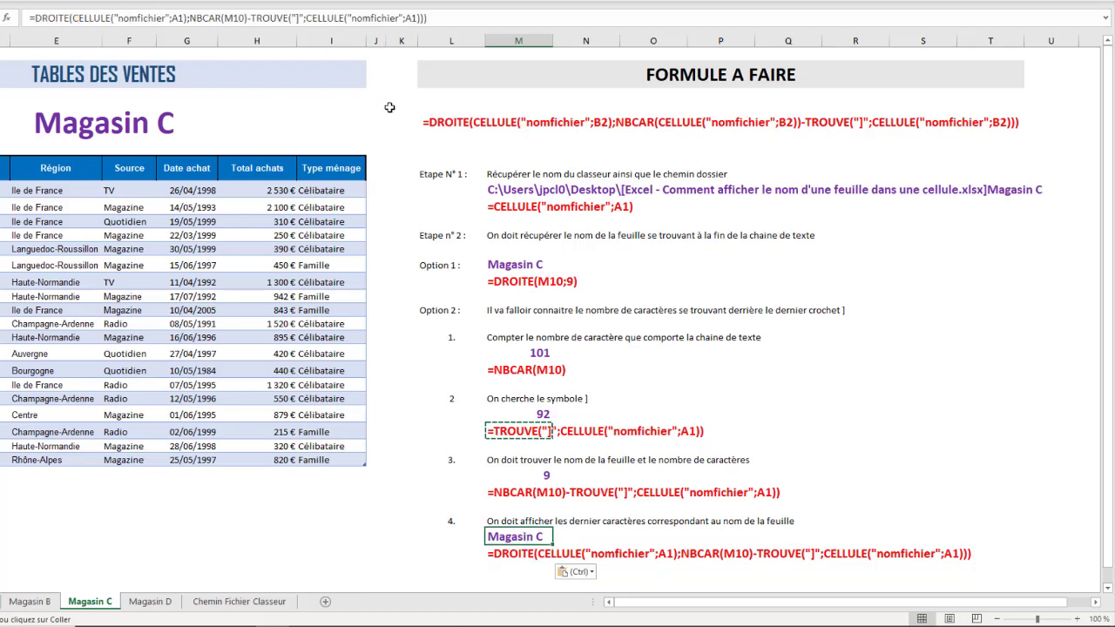
click(430, 123)
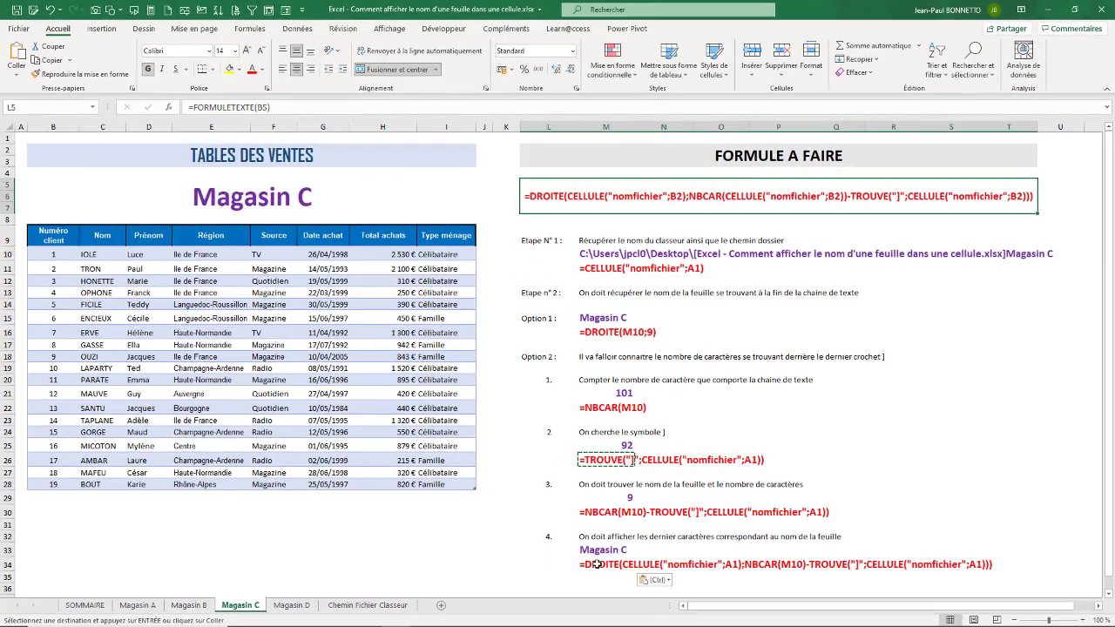
click(597, 565)
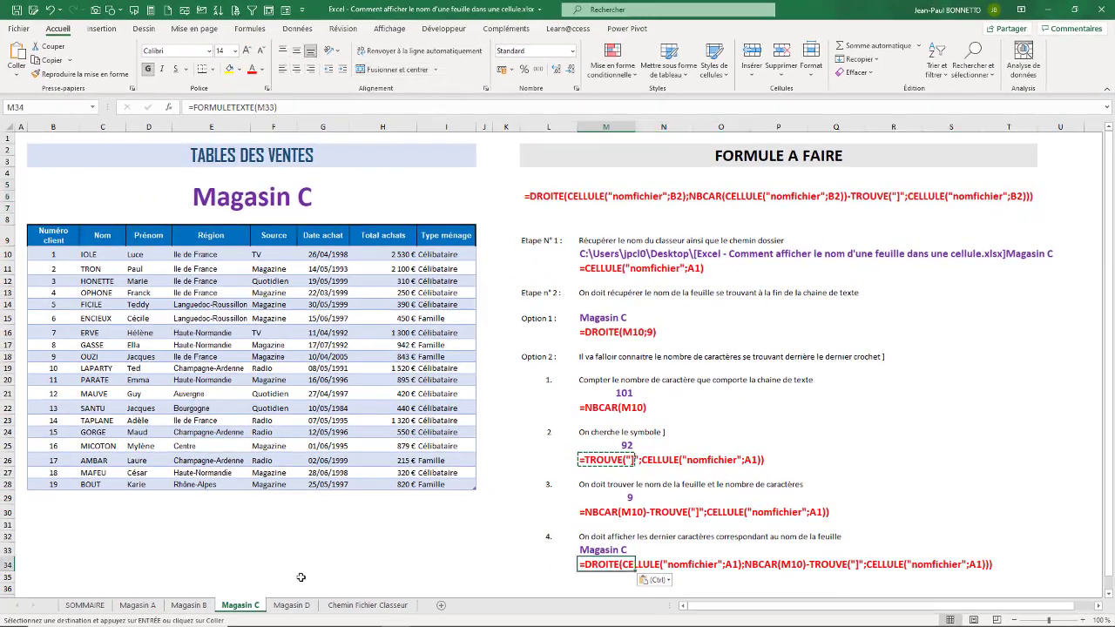
Step: Rename the Magasin C sheet as Magasin TUTU and check the results in M33 and the title cell B5
double_click(244, 609)
click(257, 604)
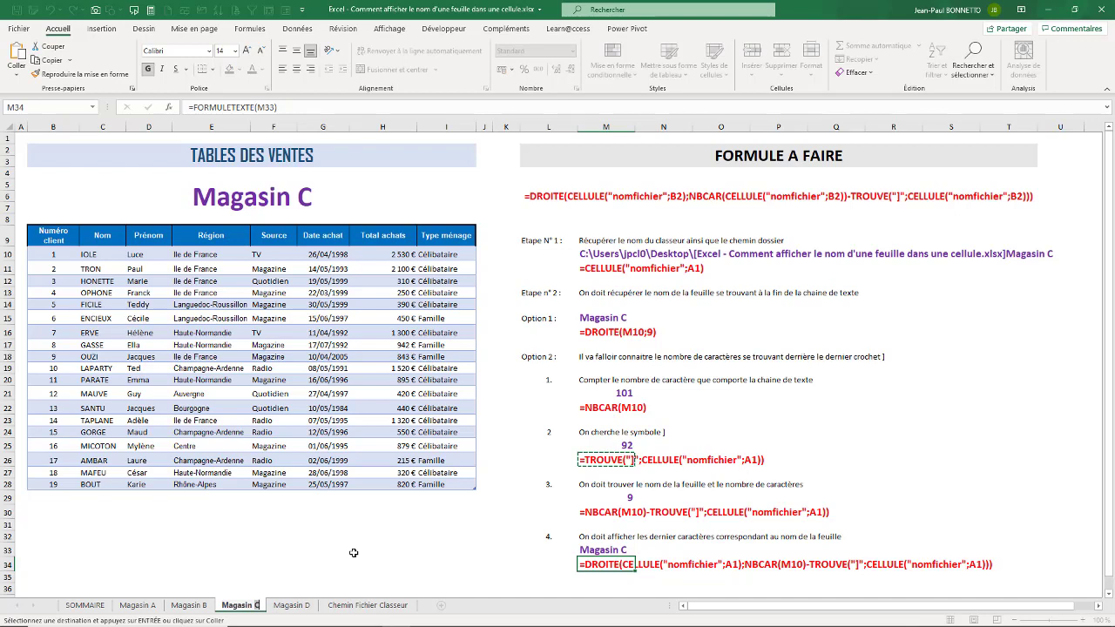
text(TUTU)
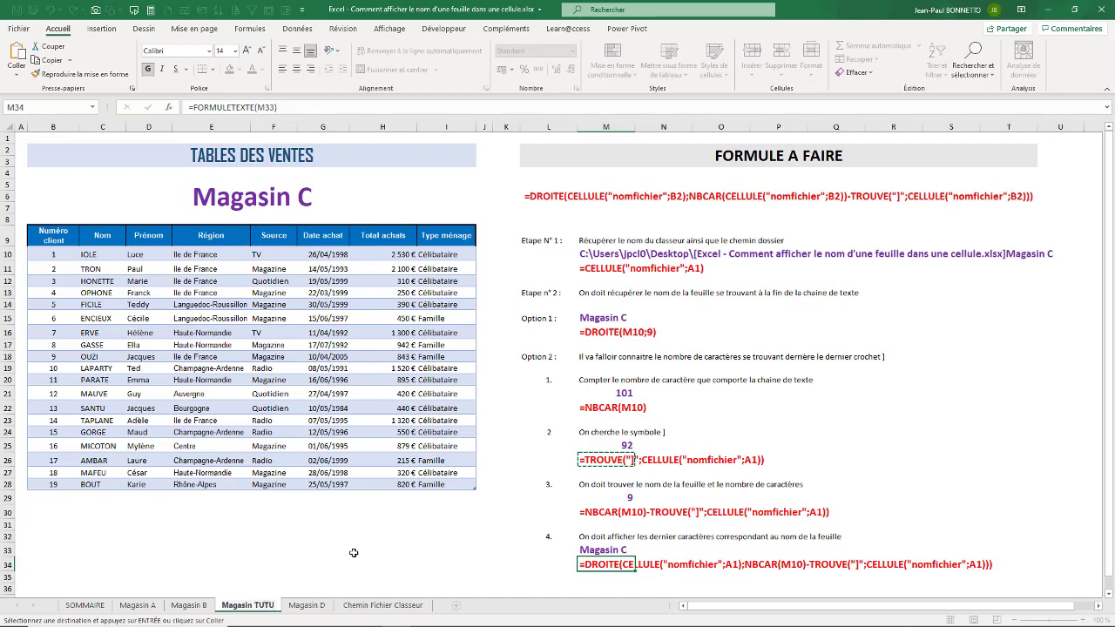
key(Return)
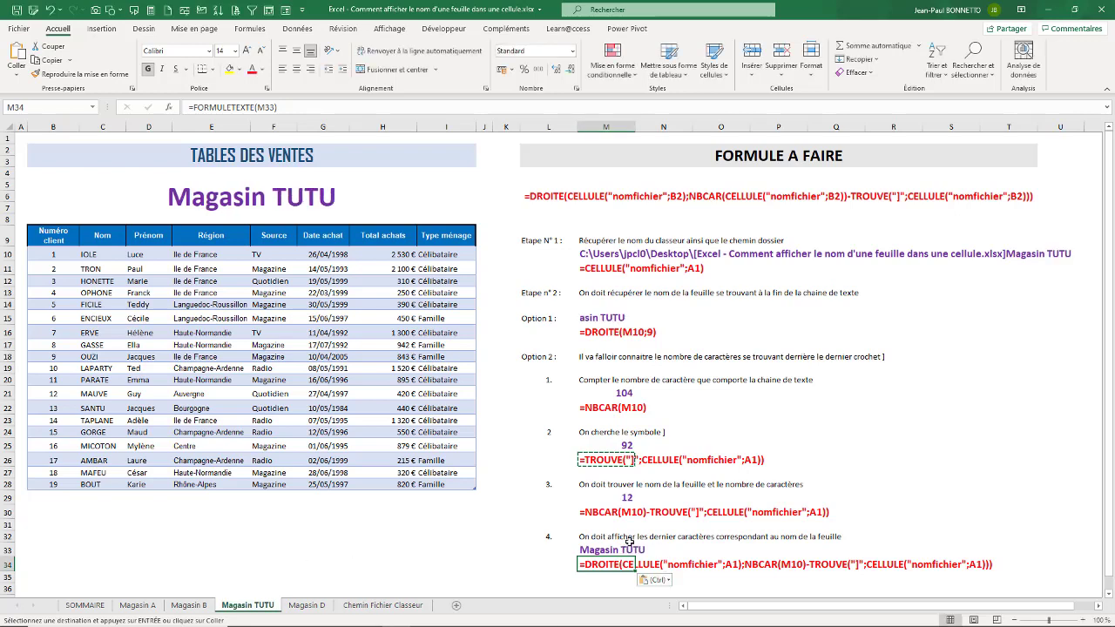
key(Up)
key(Up)
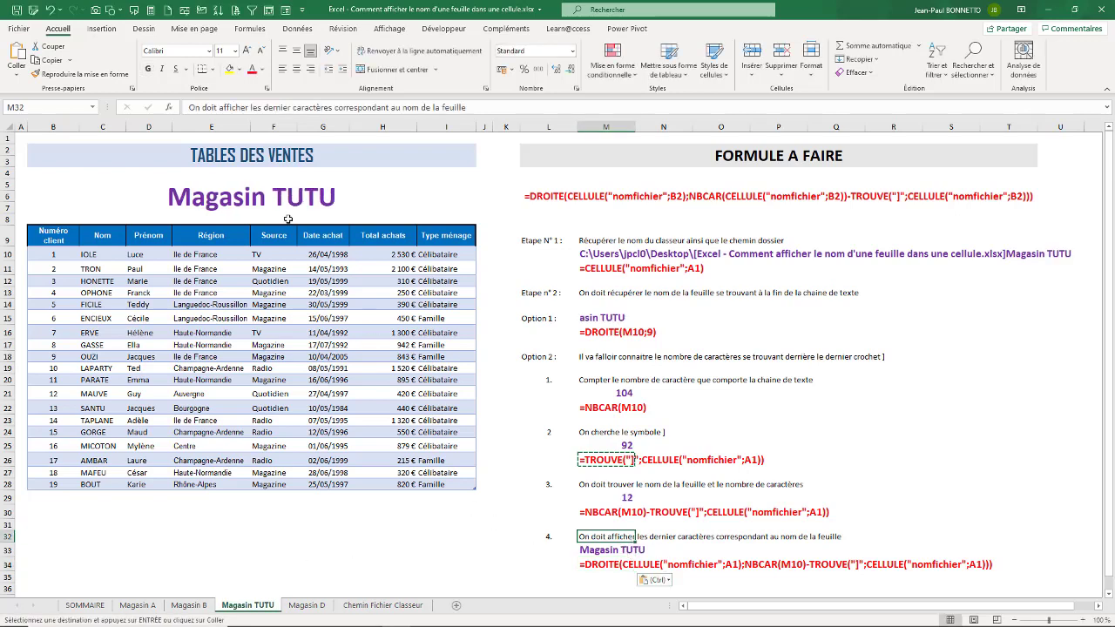
click(270, 186)
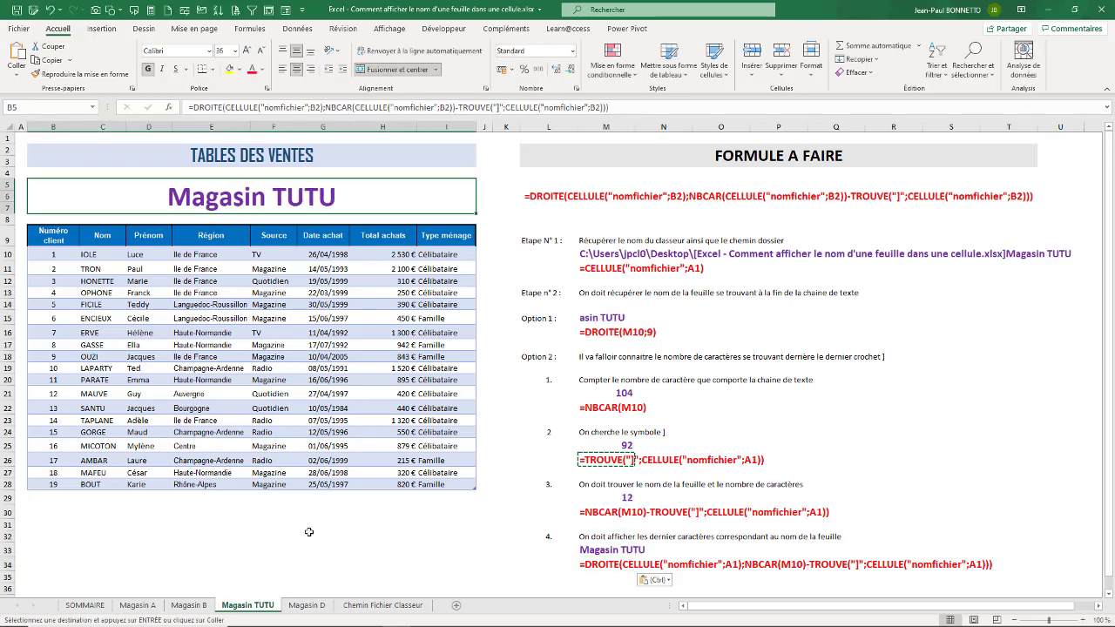
Step: Rename the Magasin TUTU sheet back to Magasin C
double_click(264, 605)
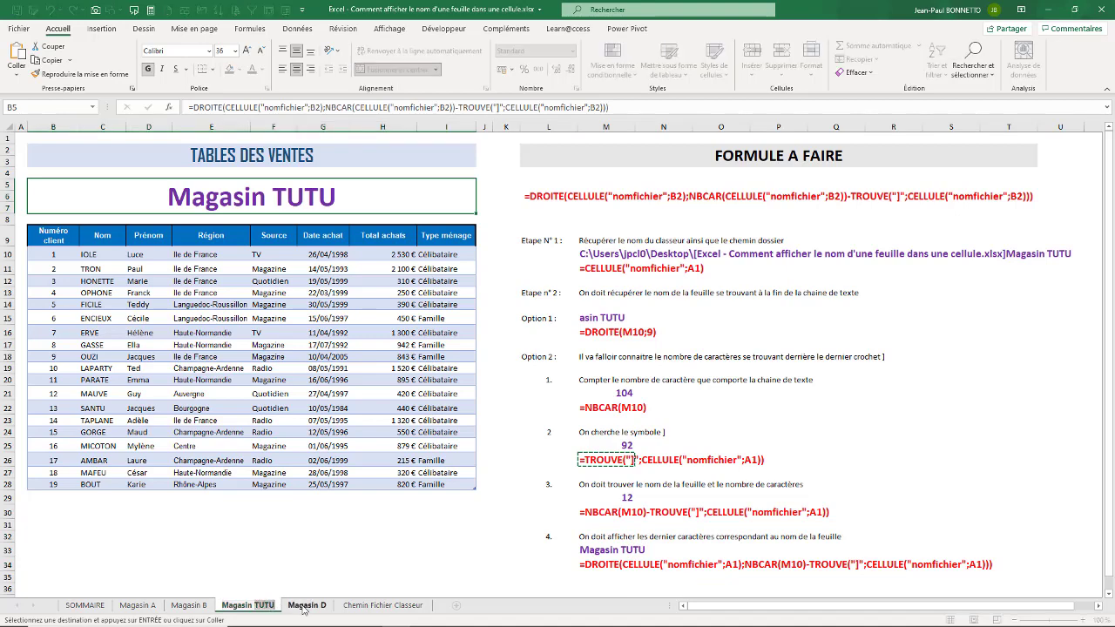
text(Magasin C)
click(238, 472)
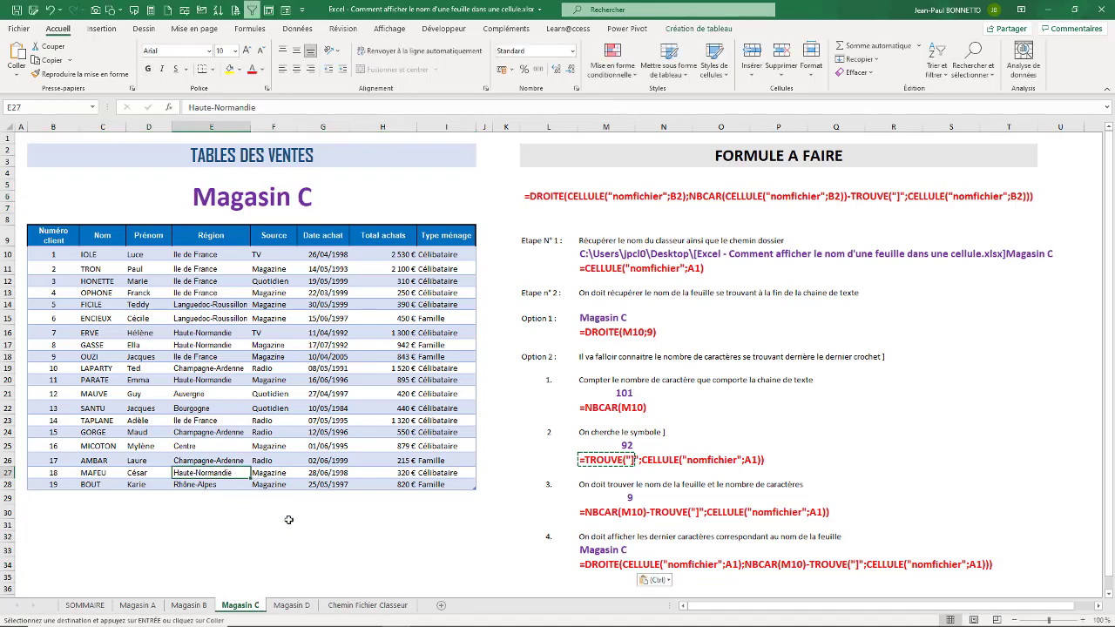
Step: Look over the workbook-path section on Chemin Fichier Classeur, then review the full path and CELLULE formula in Magasin C's M10 and M11
click(361, 604)
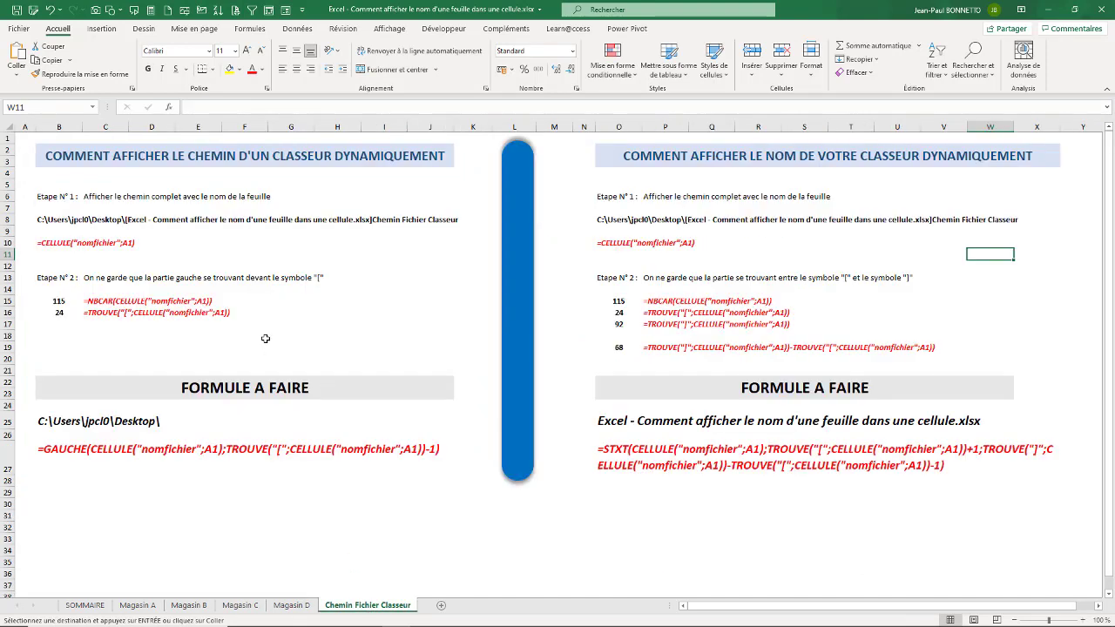
click(188, 535)
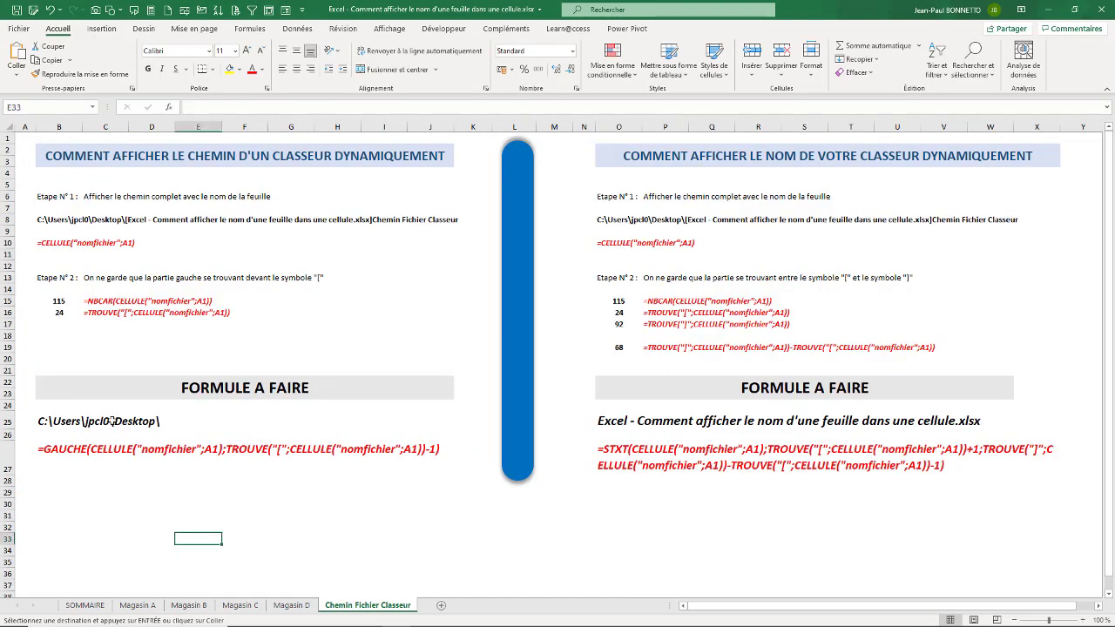
click(127, 153)
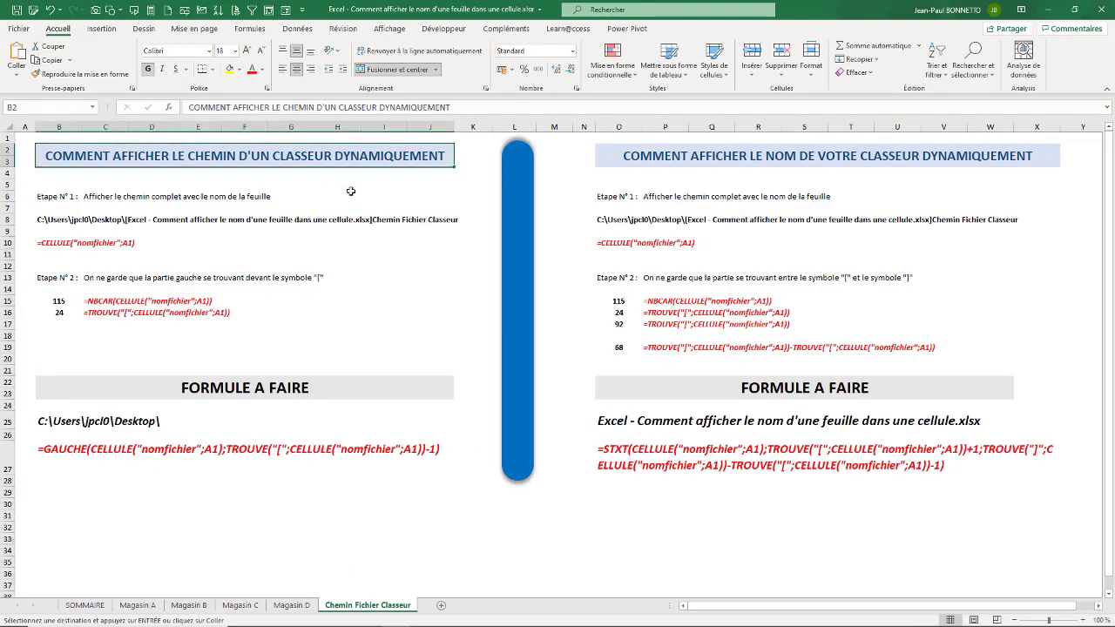
click(241, 604)
click(615, 264)
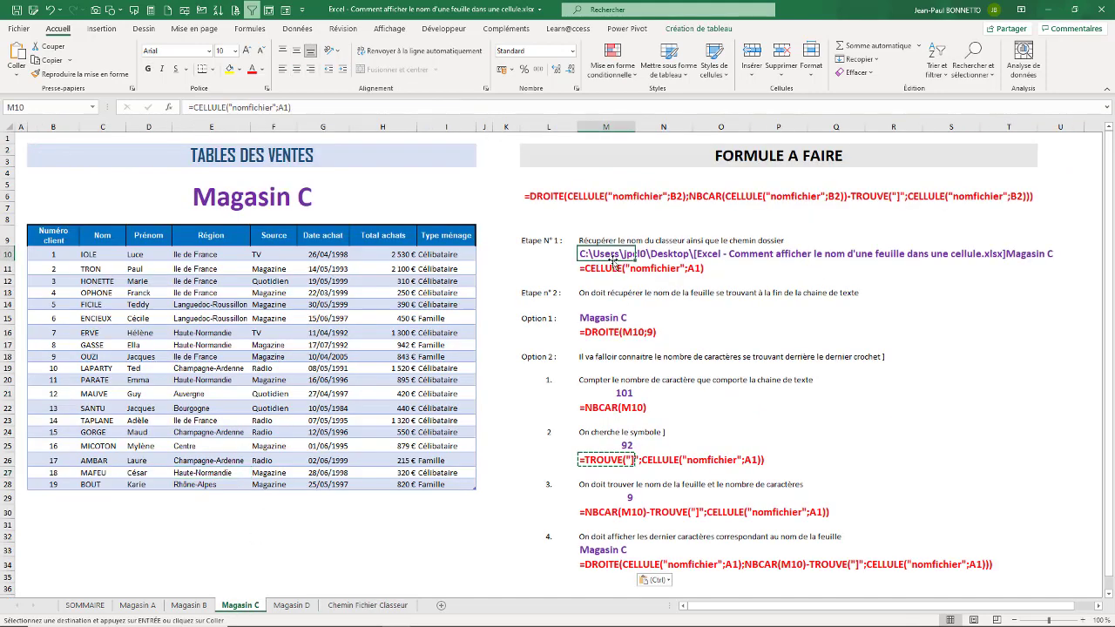
click(797, 254)
click(1023, 253)
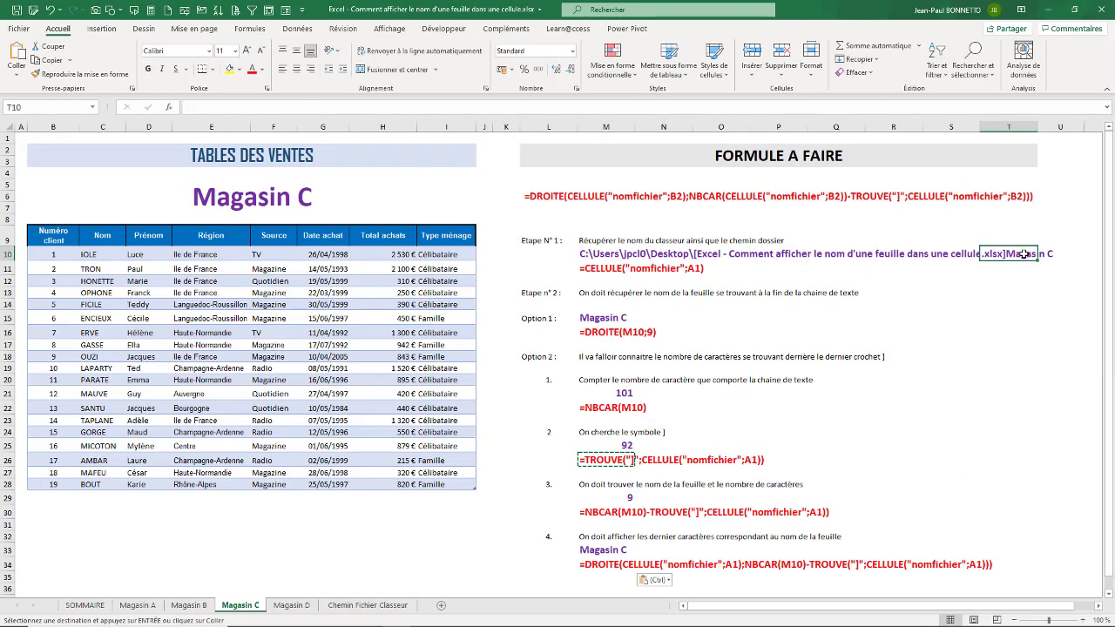
click(607, 267)
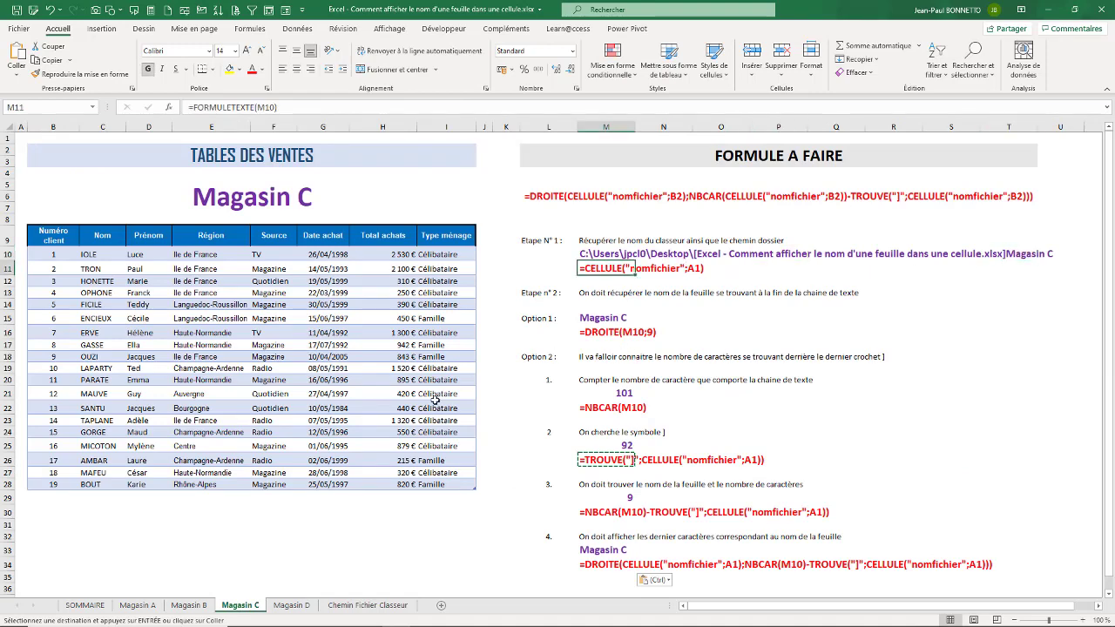
Step: On Chemin Fichier Classeur, examine the GAUCHE formula in B27, the full path in B8, and the NBCAR and TROUVE formulas
click(357, 608)
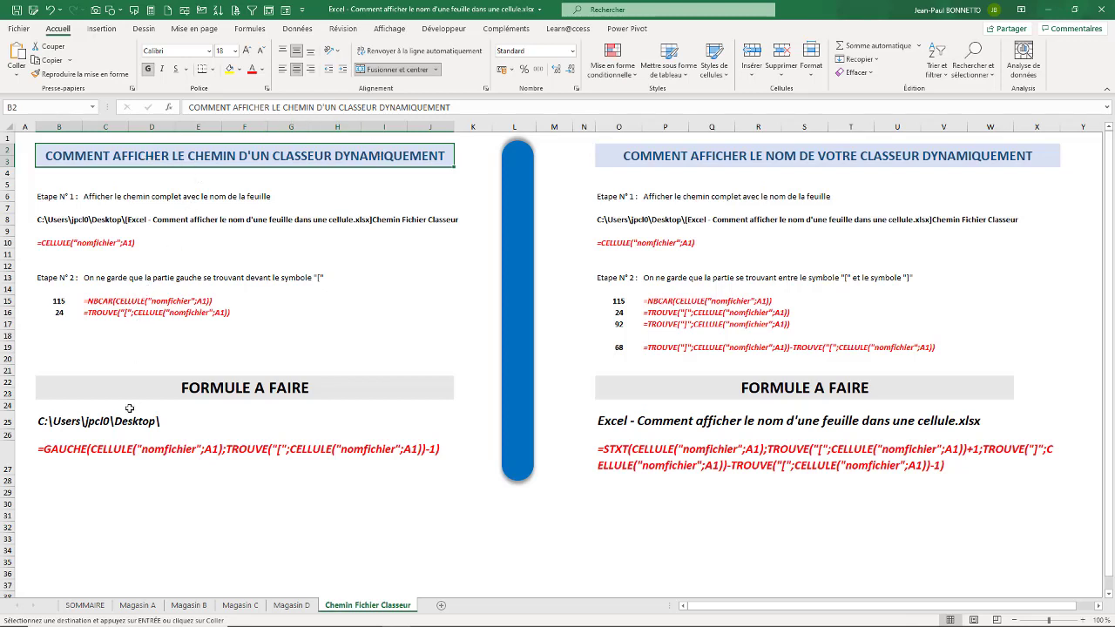
click(100, 452)
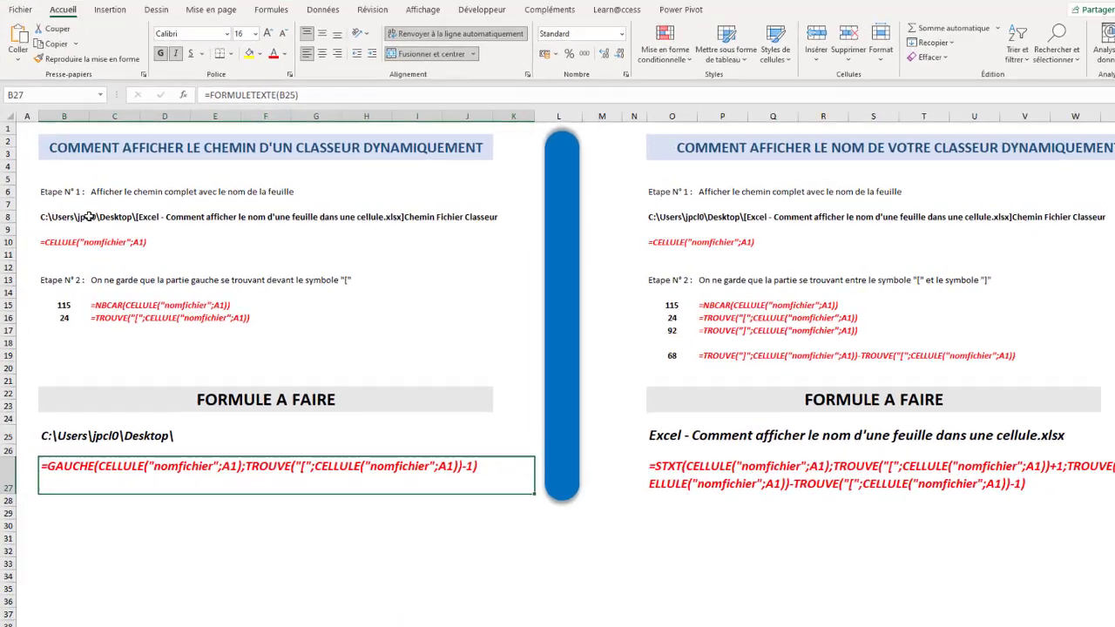
click(84, 223)
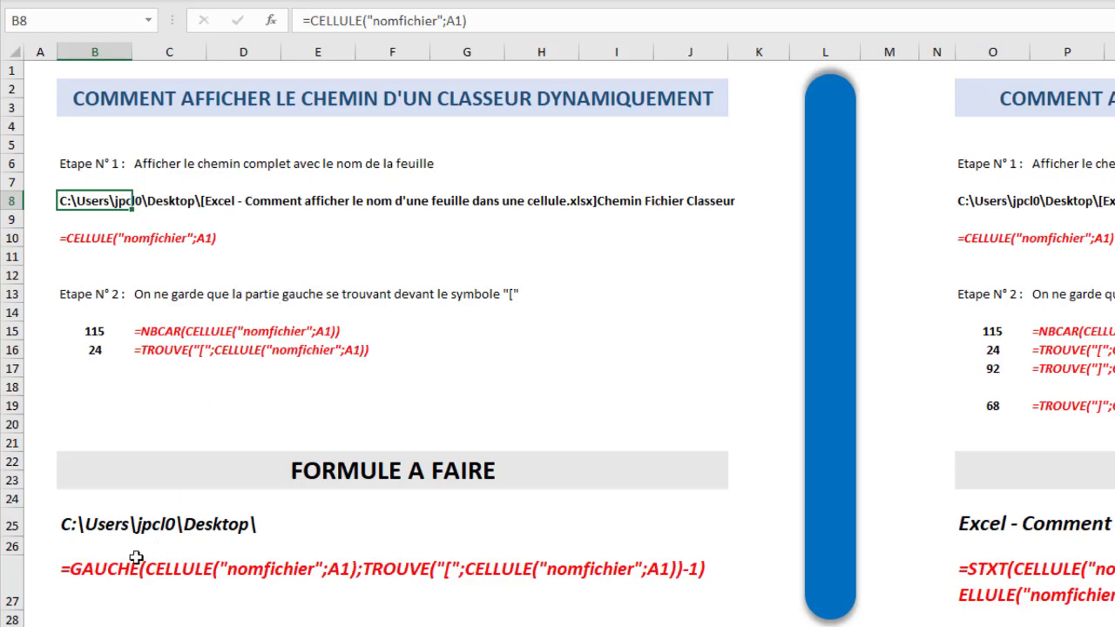
click(184, 332)
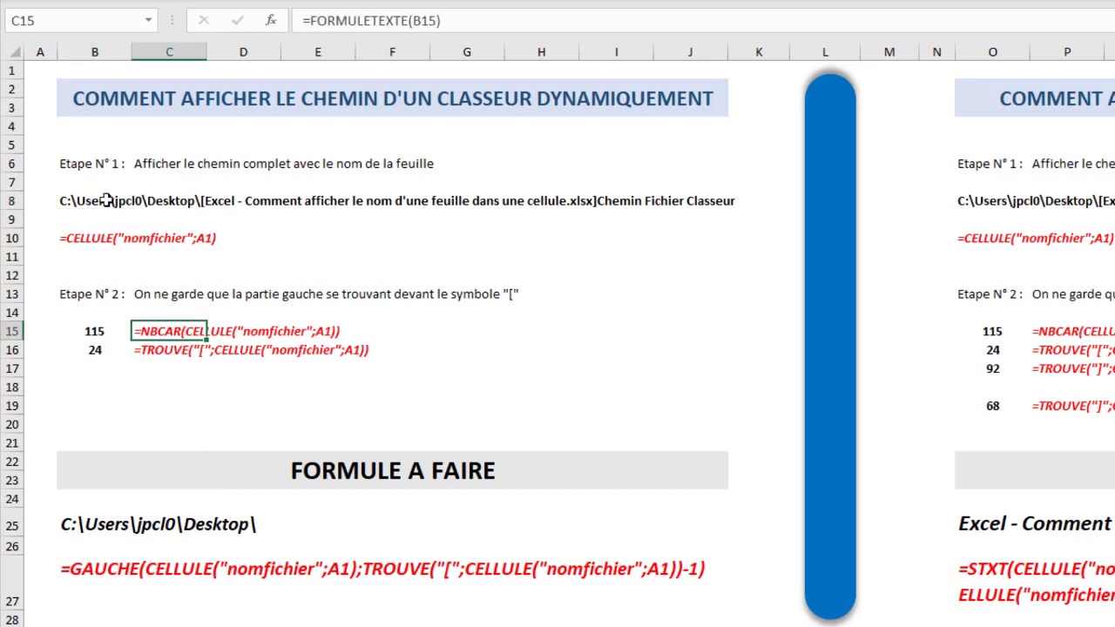
click(168, 352)
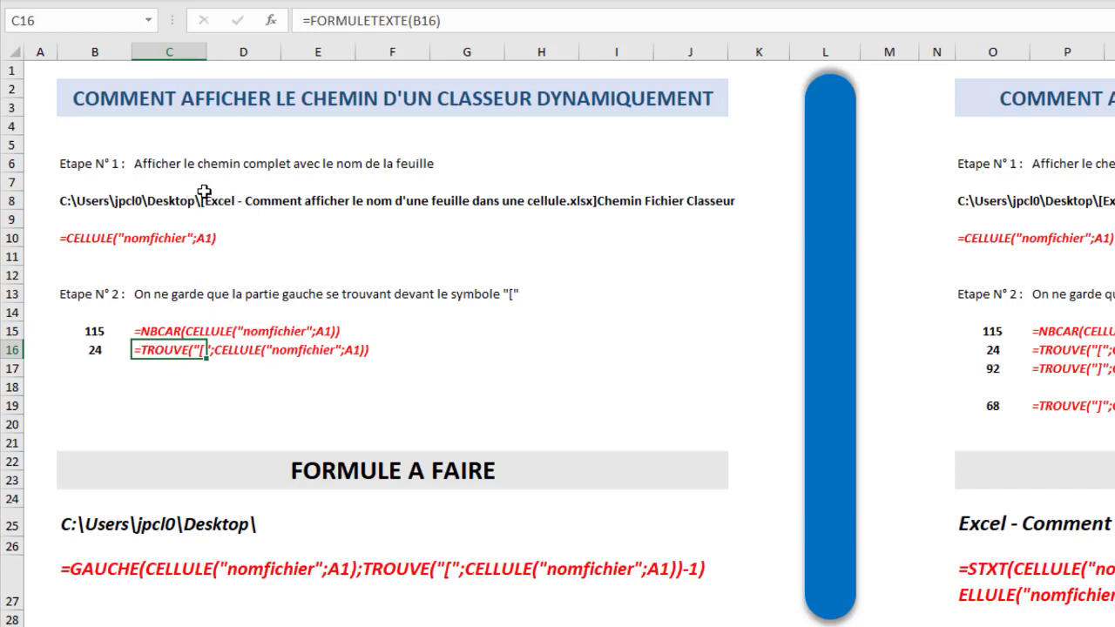
Step: Change the font color of the full path in cell B8 to standard purple
click(140, 201)
click(74, 199)
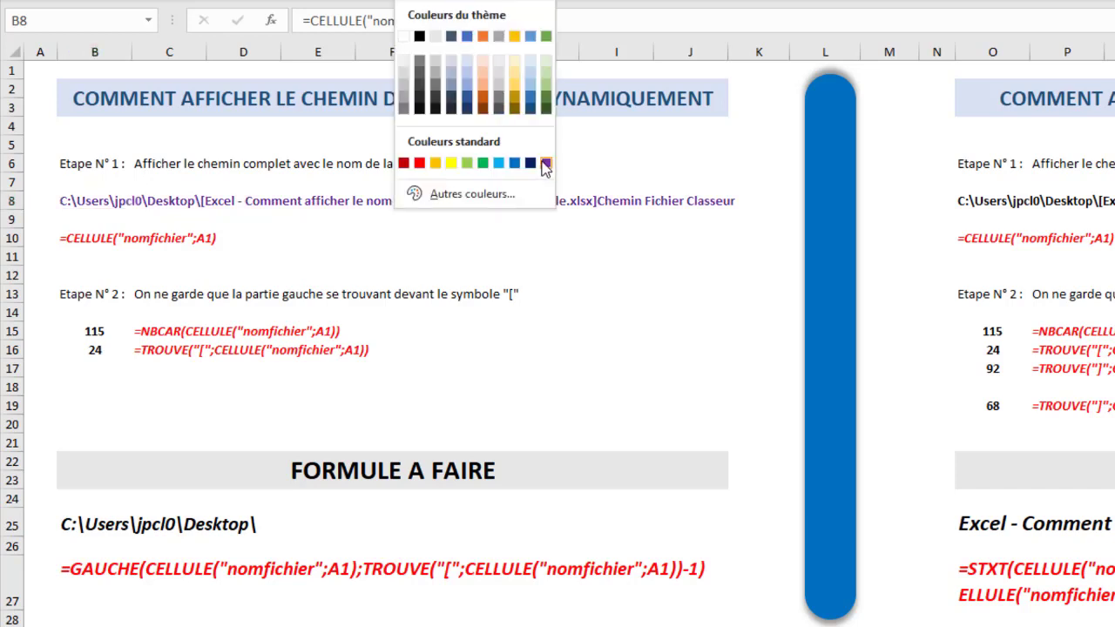
click(542, 163)
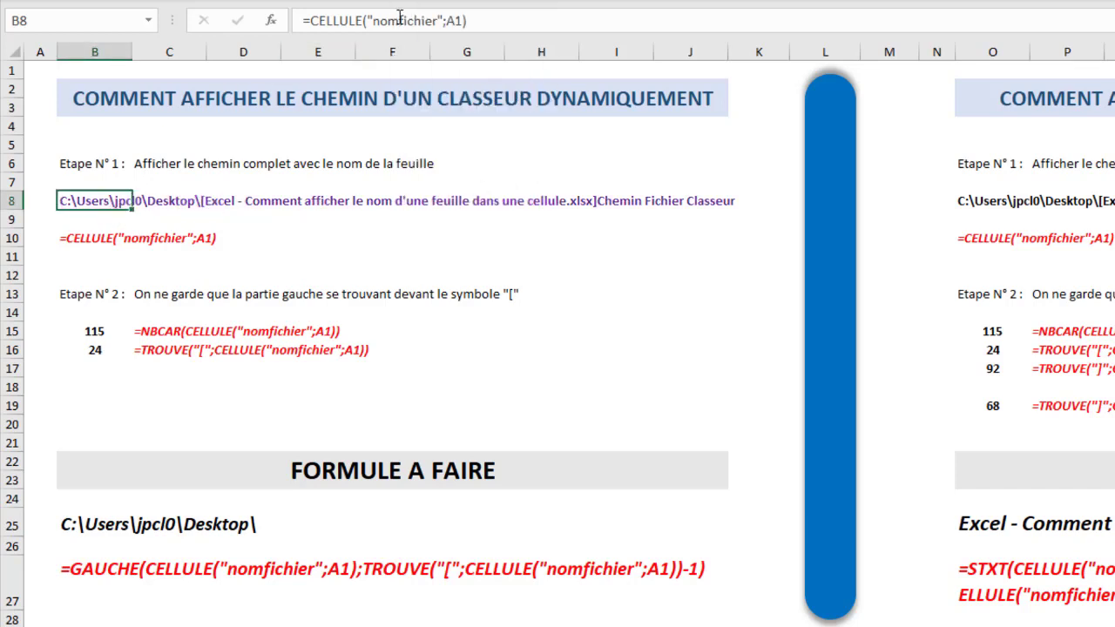
Step: Examine how the CELLULE, NBCAR and TROUVE steps in rows 10 to 16 lead to the GAUCHE formula in B25
click(194, 237)
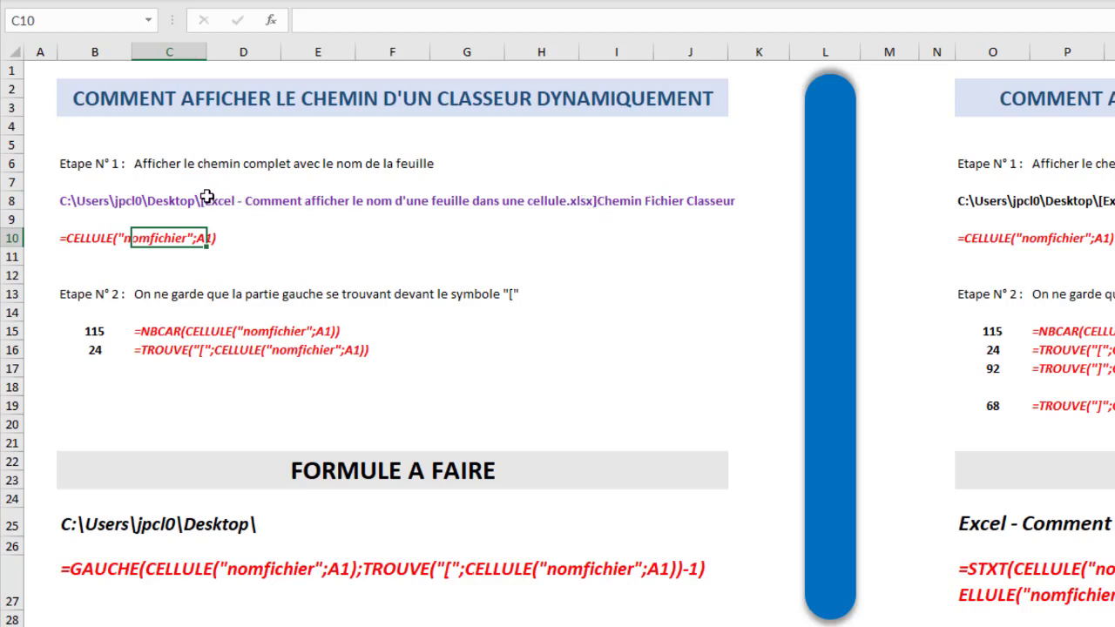
click(152, 331)
click(95, 331)
click(162, 352)
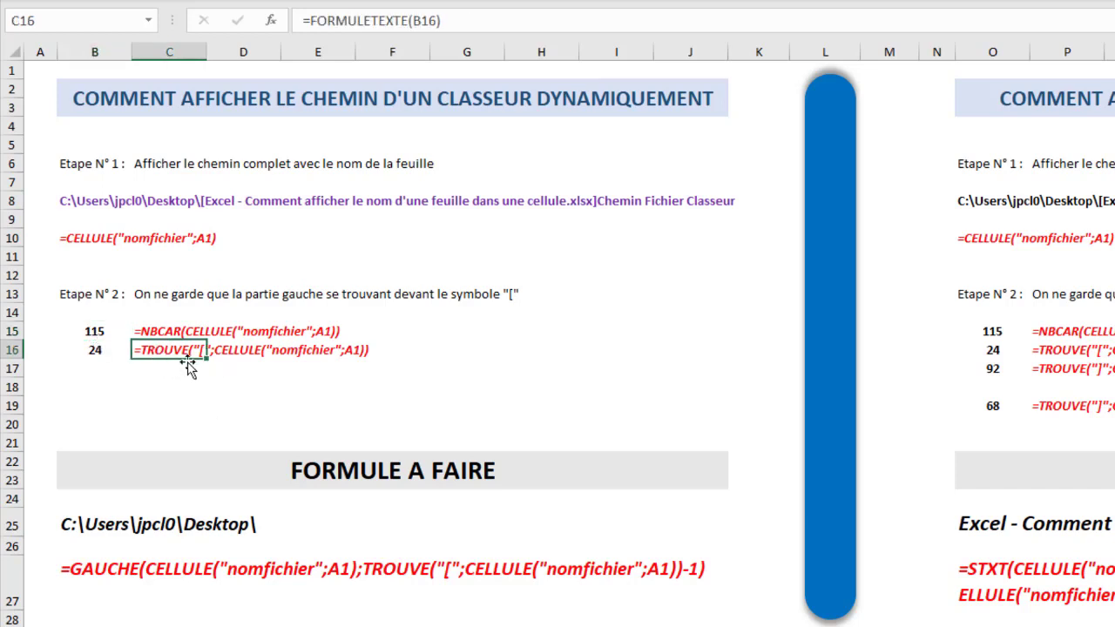
click(79, 333)
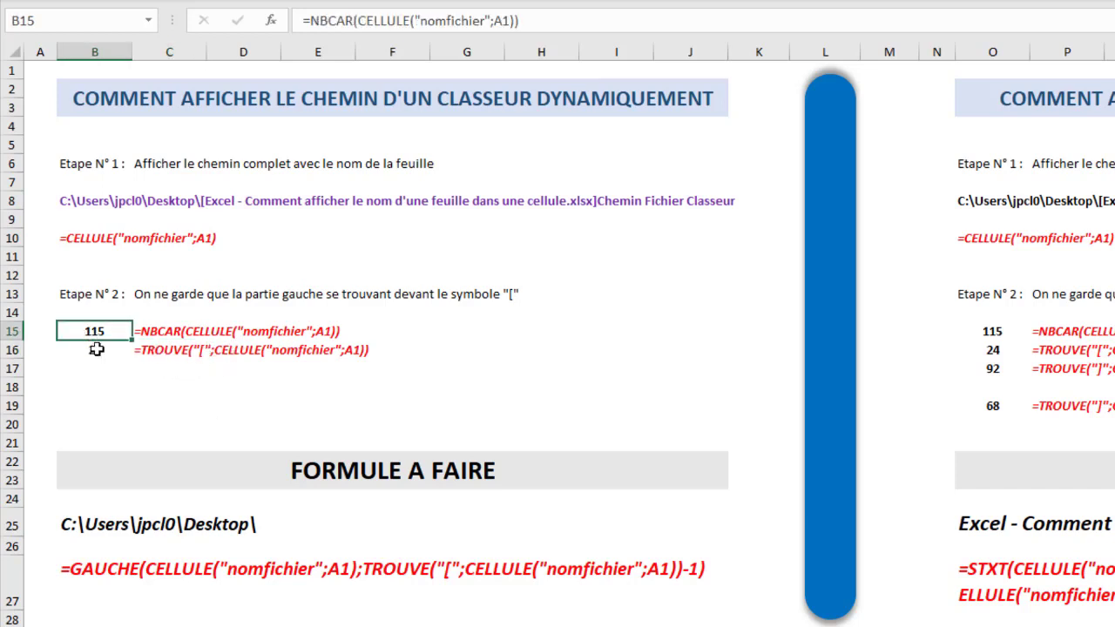
click(92, 348)
click(131, 579)
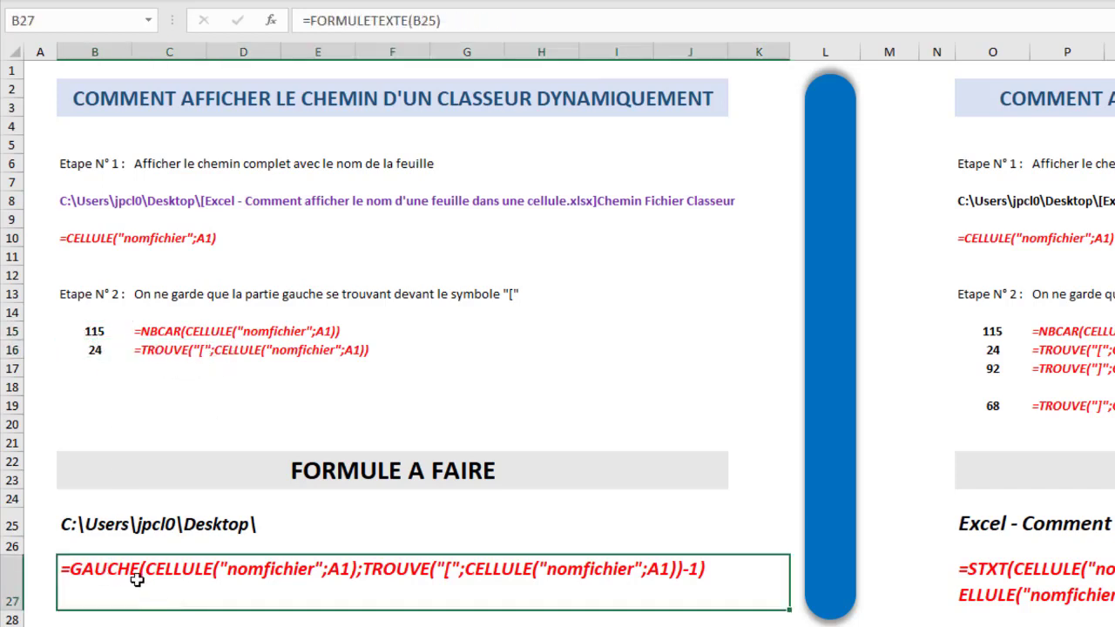
click(108, 524)
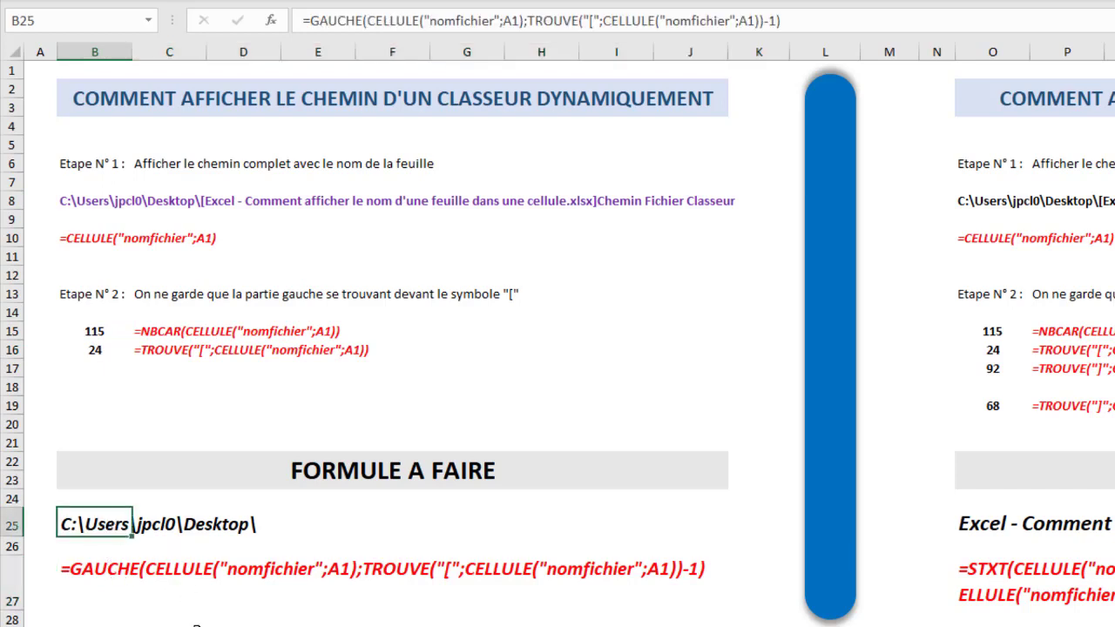
click(118, 580)
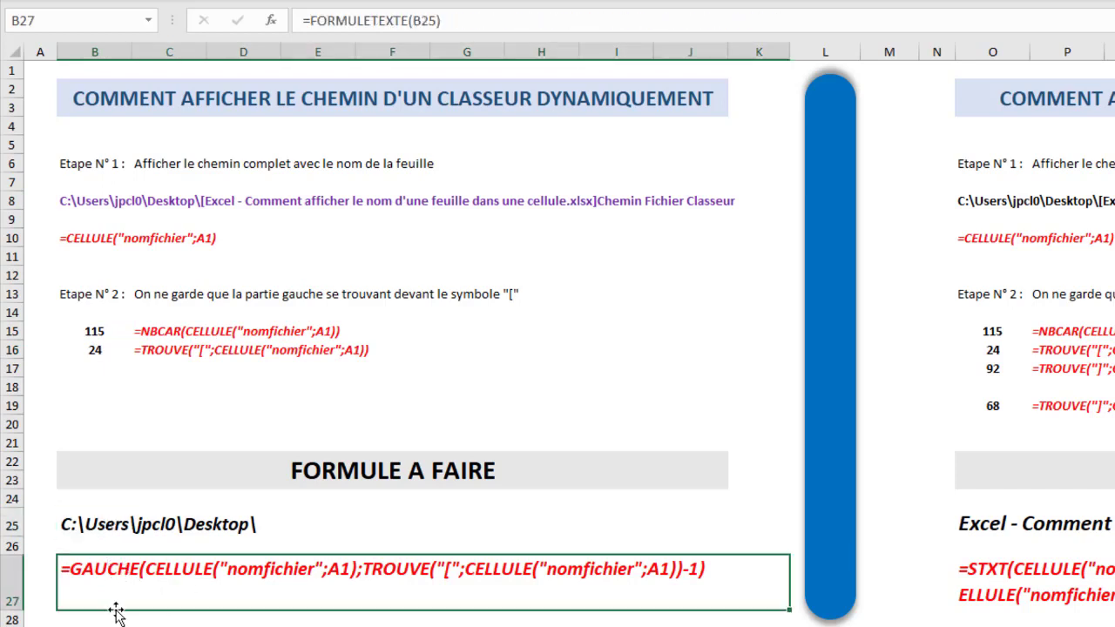
click(106, 526)
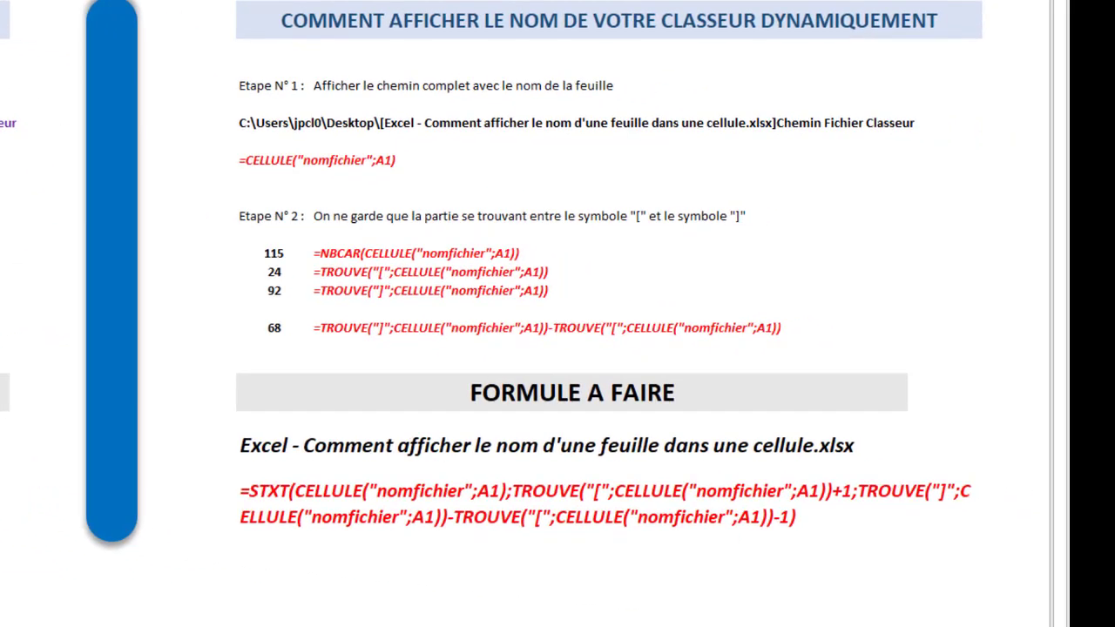
Step: Examine the section that explains how to display the workbook's name dynamically
click(525, 17)
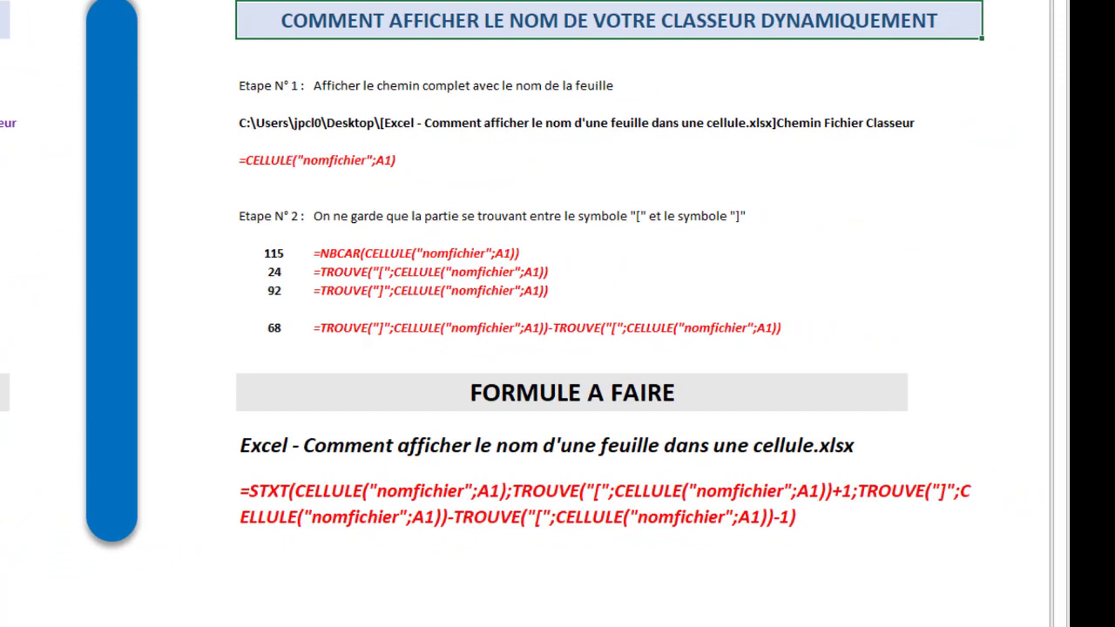
click(262, 2)
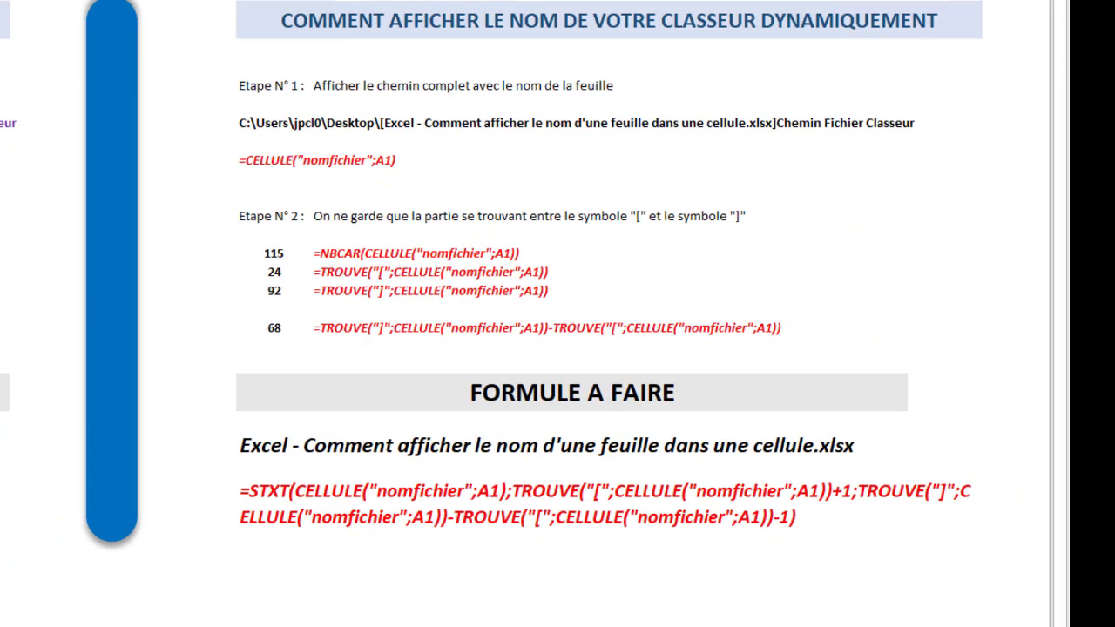